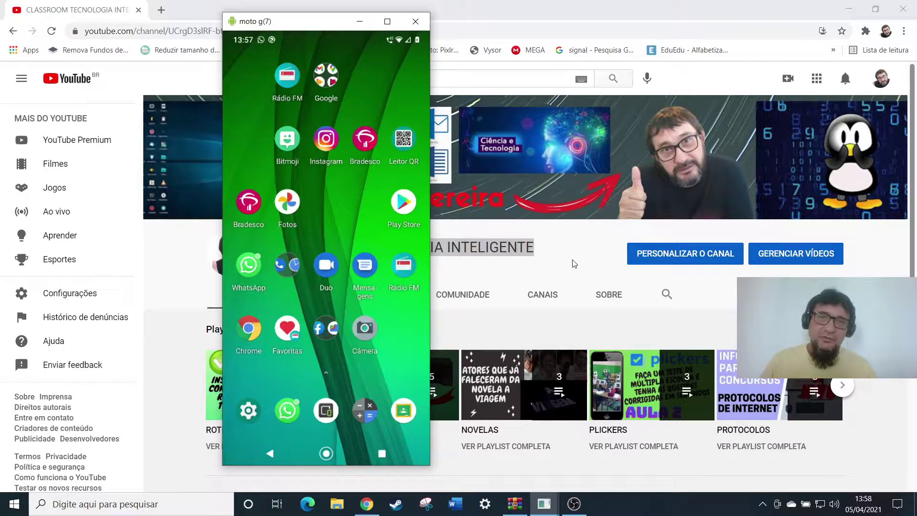
- Switch Bluetooth off and back on in the mirrored phone's quick settings and minimize the phone window
left_click_drag(318, 23, 340, 16)
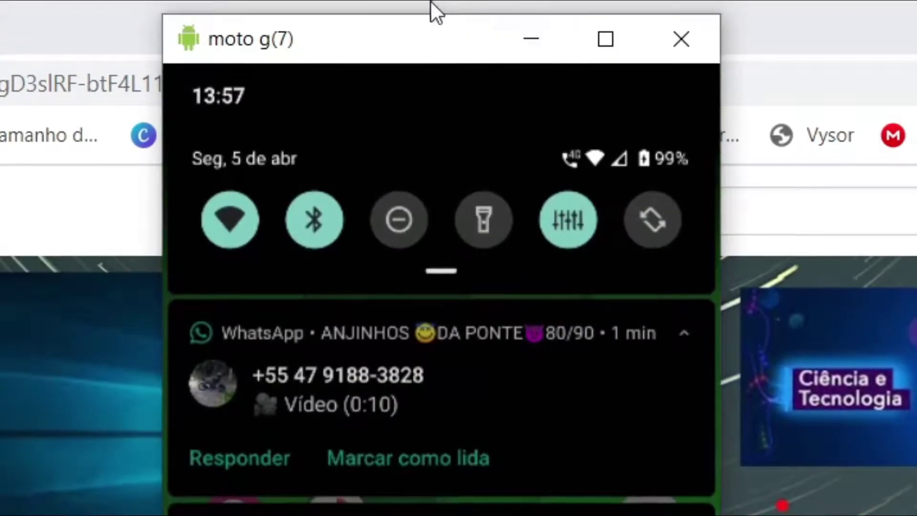
left_click(323, 219)
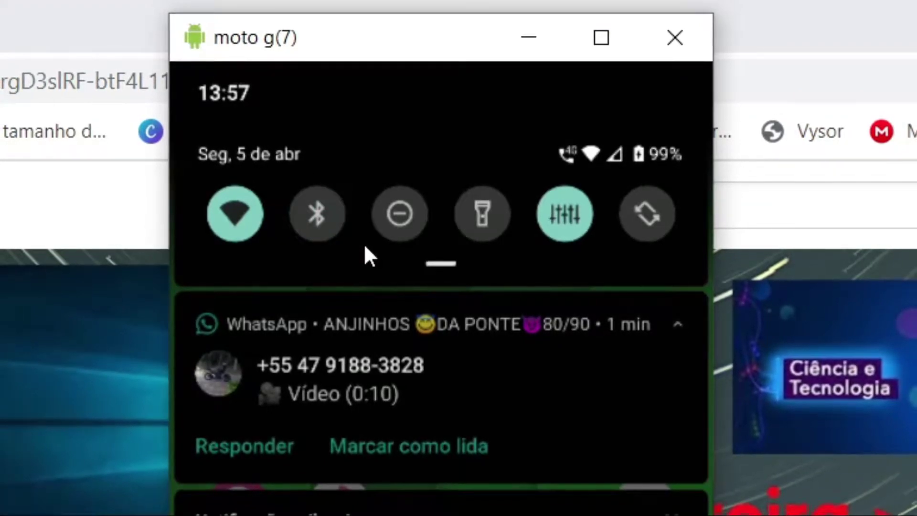
left_click(322, 220)
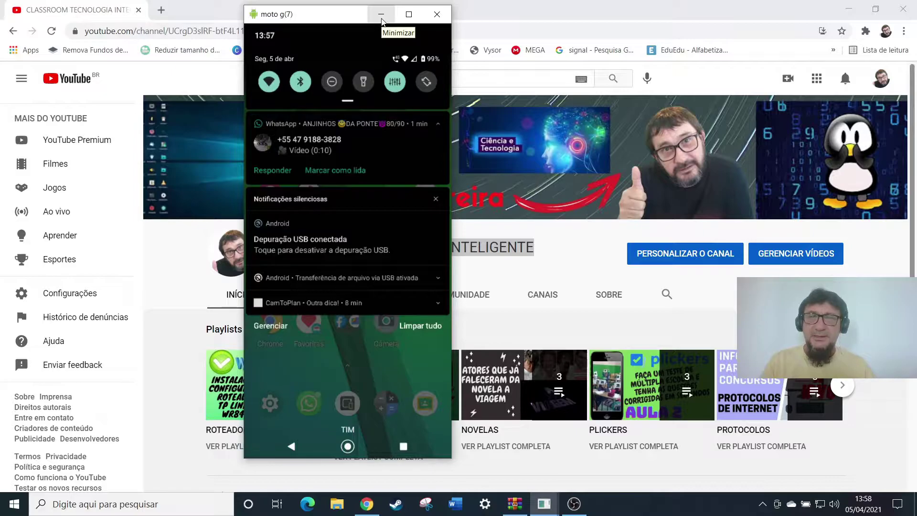
left_click(382, 15)
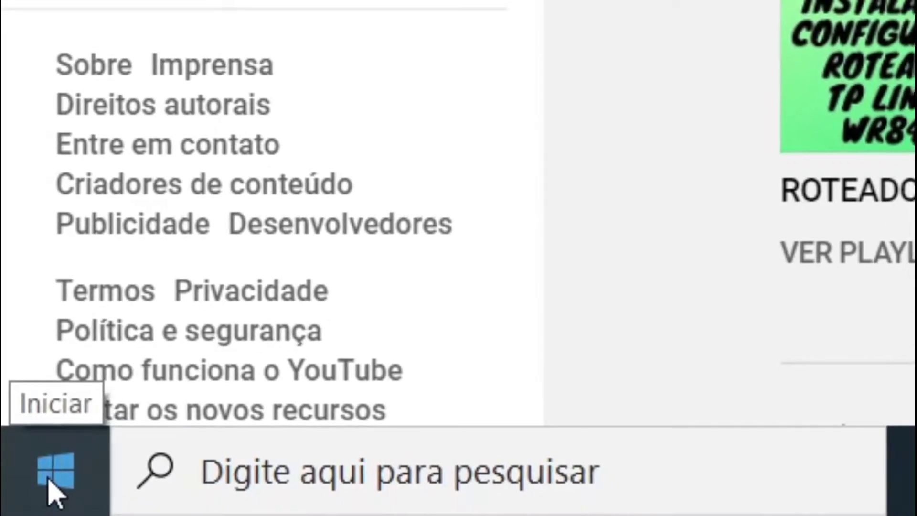
- Open the Dispositivos category in Windows settings to show Bluetooth e outros dispositivos
left_click(48, 482)
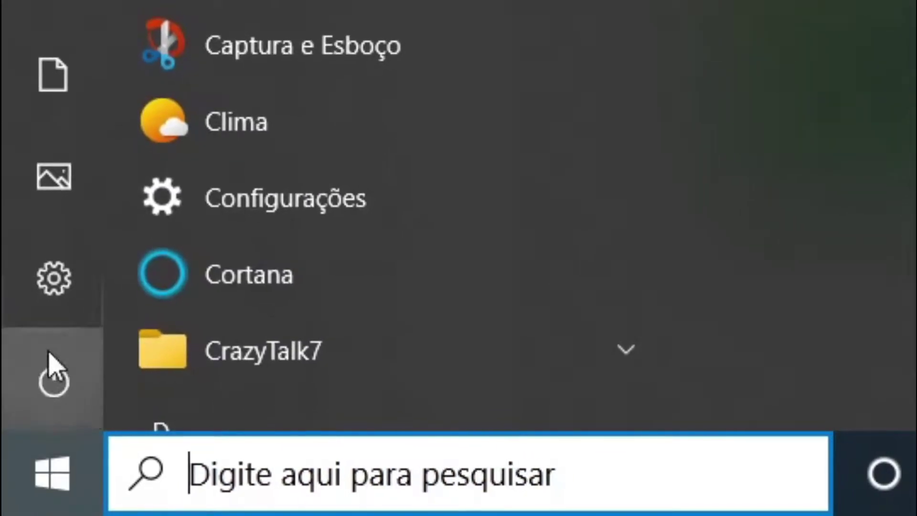
mouse_move(54, 308)
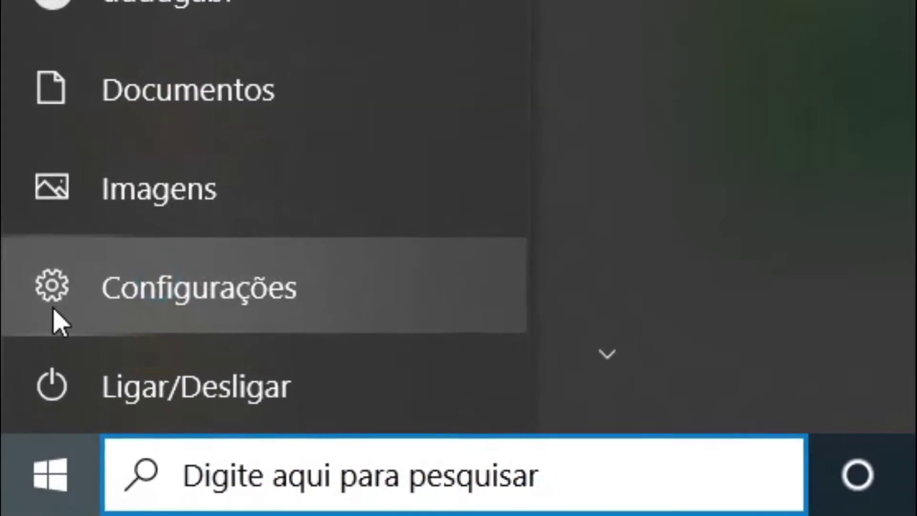
left_click(119, 296)
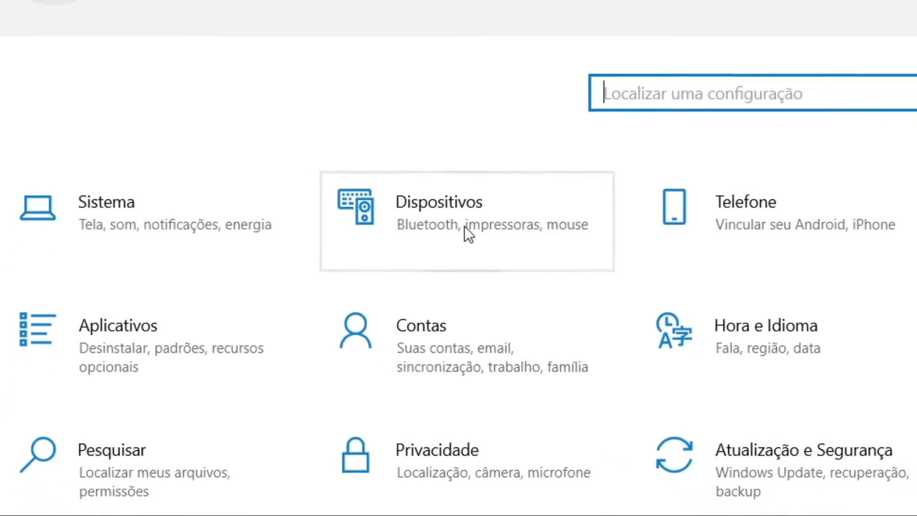
left_click(302, 212)
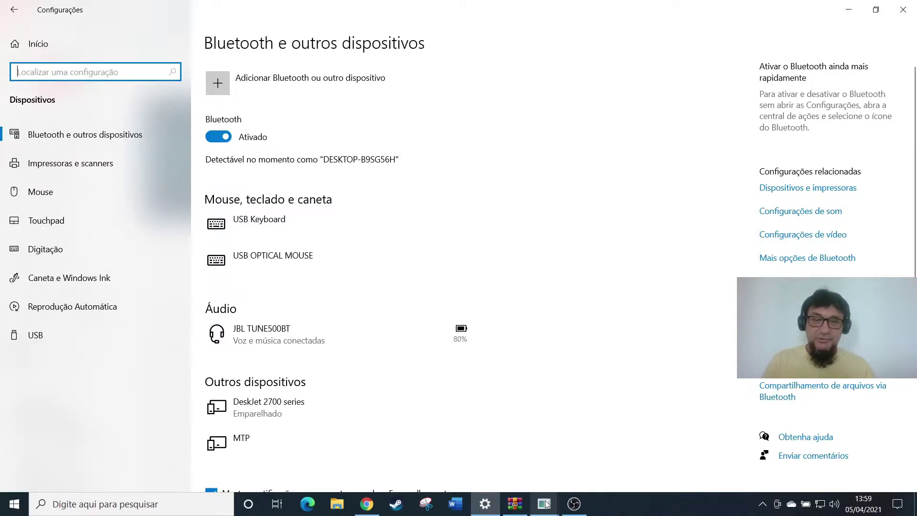
- Bring up the mirrored phone window to check its Bluetooth state and minimize it again
mouse_move(546, 504)
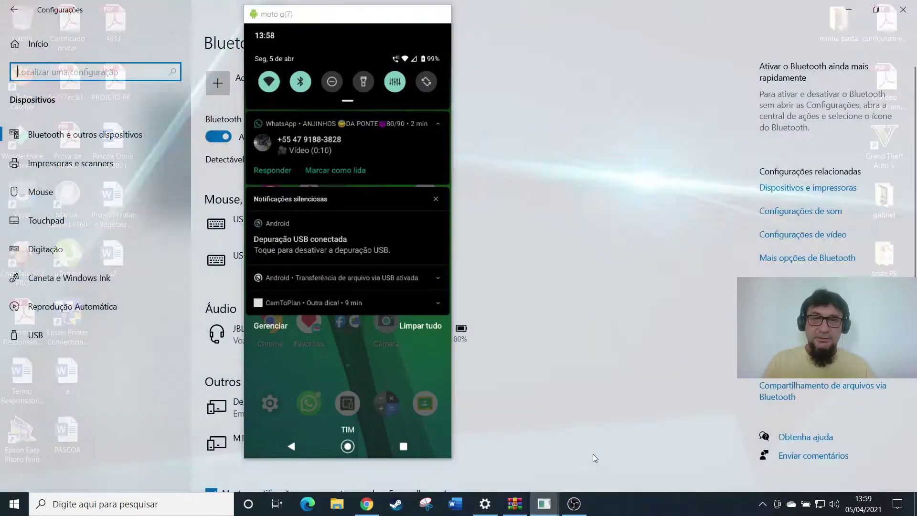
left_click(592, 453)
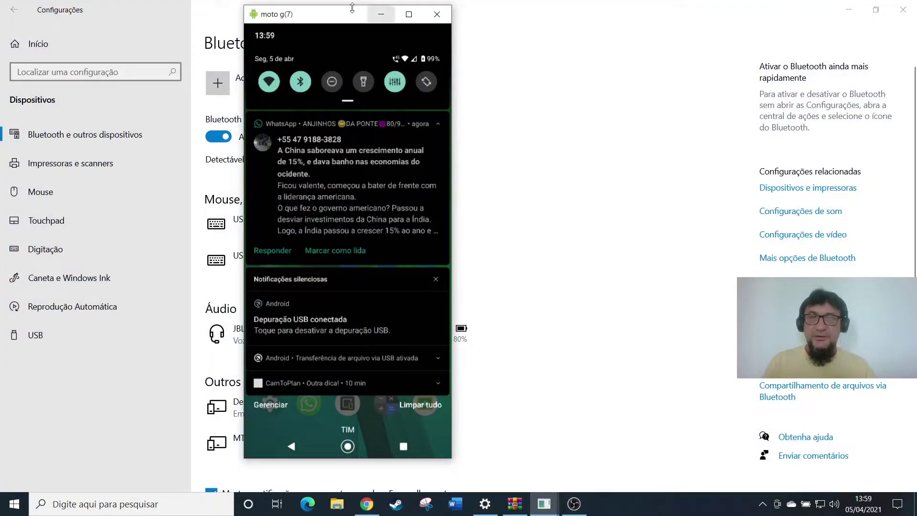
left_click_drag(336, 14, 470, 16)
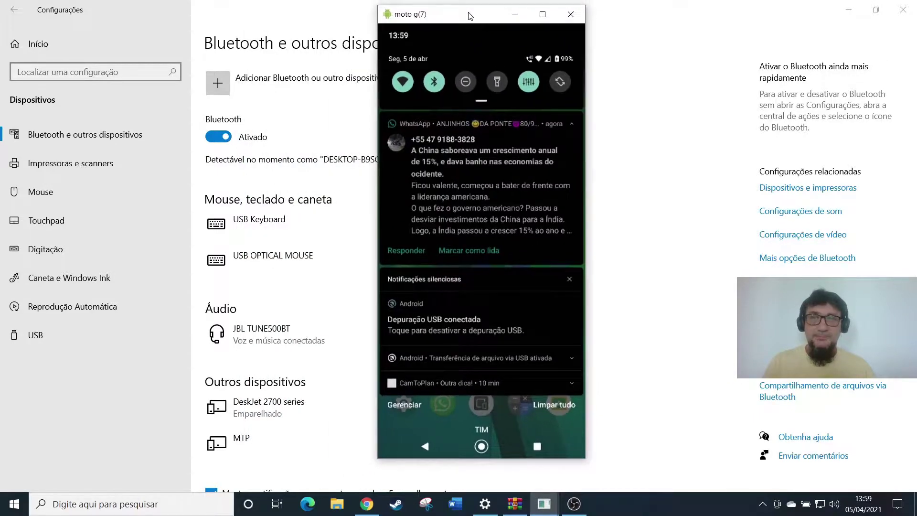
left_click(515, 14)
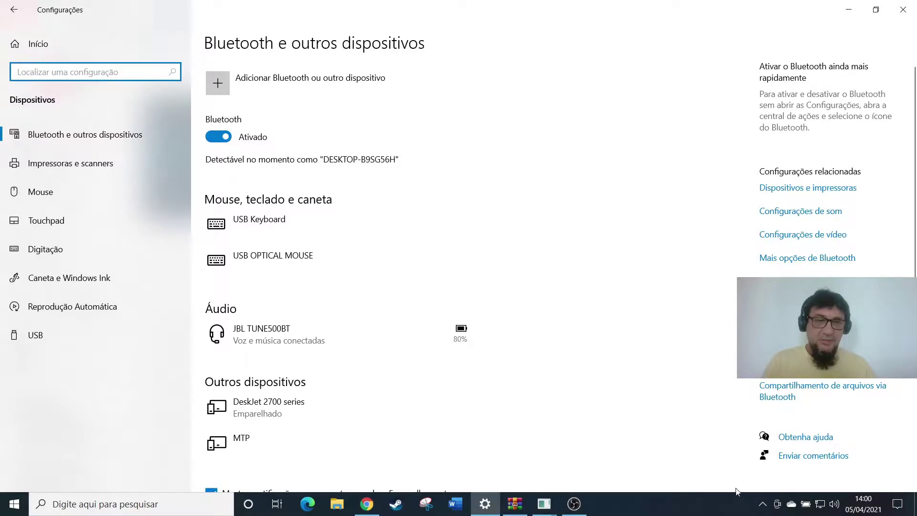
- Inspect the Bluetooth icon among the hidden notification icons, including its Enviar arquivo and Receber Arquivo options, and close the settings window
left_click(761, 503)
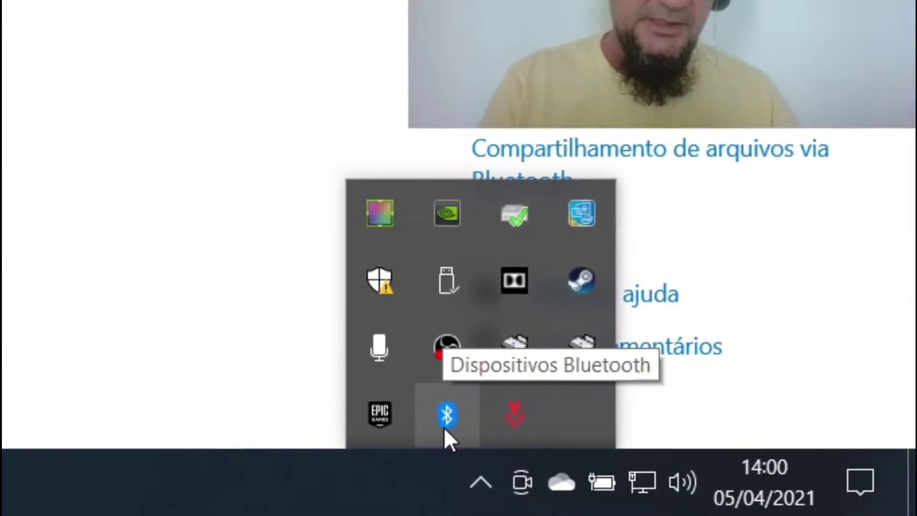
right_click(451, 430)
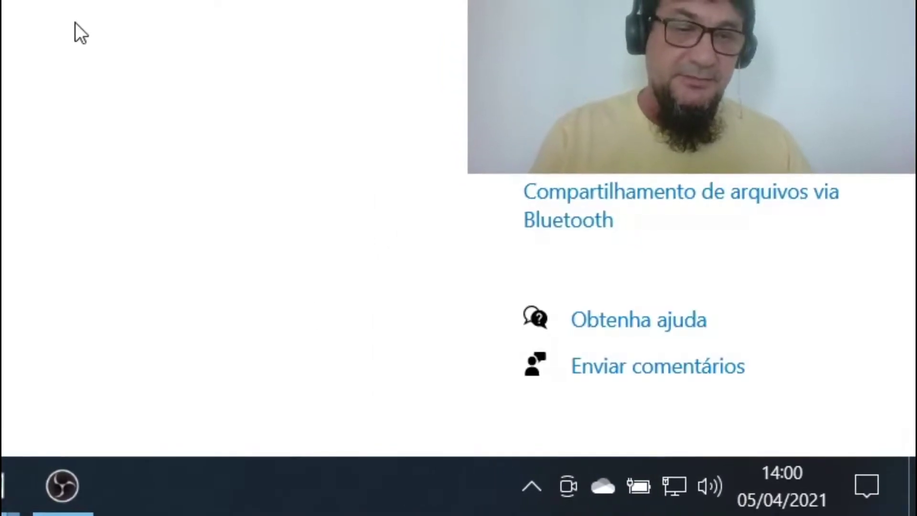
left_click(532, 487)
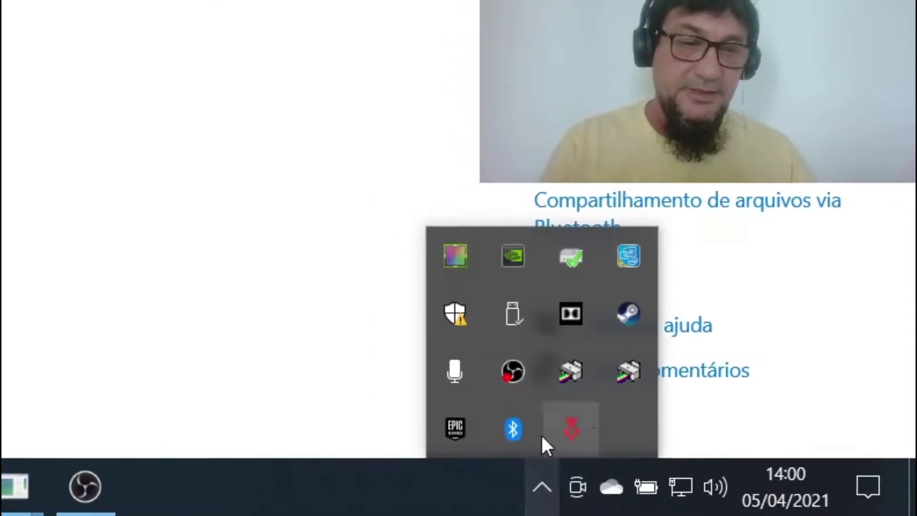
right_click(513, 432)
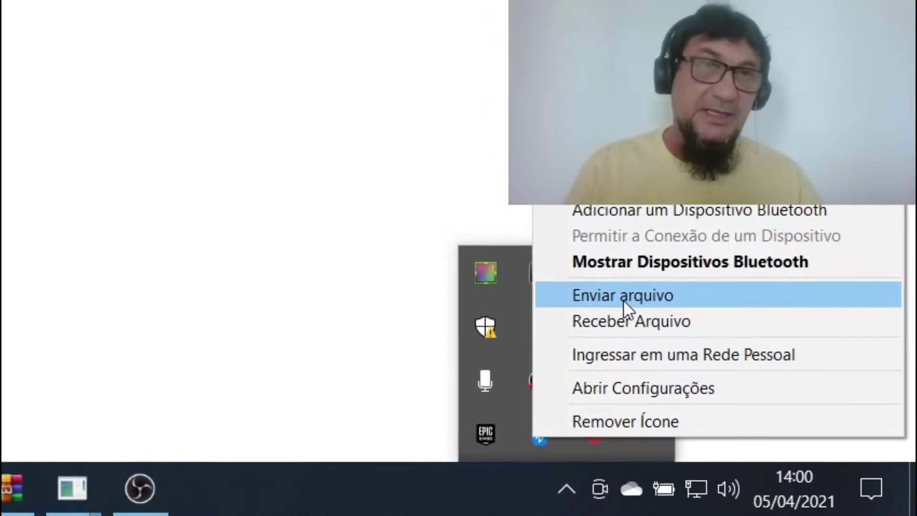
left_click(190, 158)
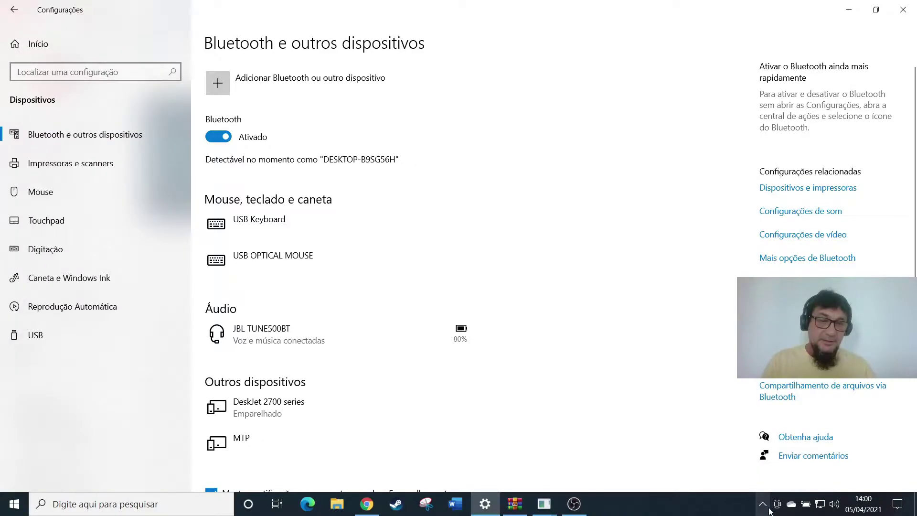
left_click(569, 489)
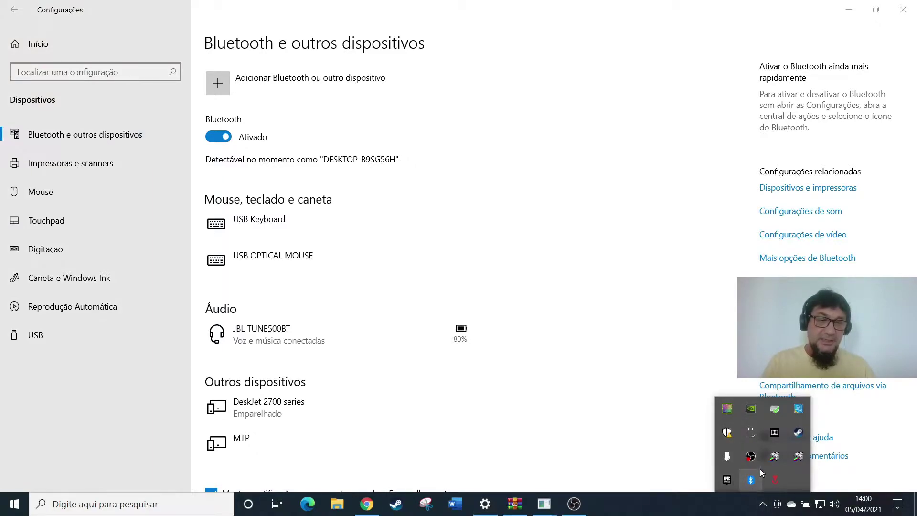
left_click(619, 340)
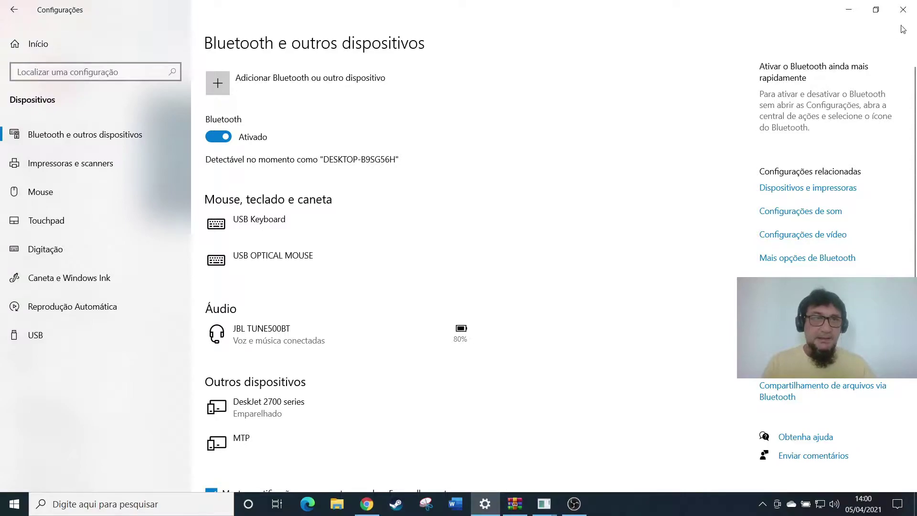
left_click(913, 8)
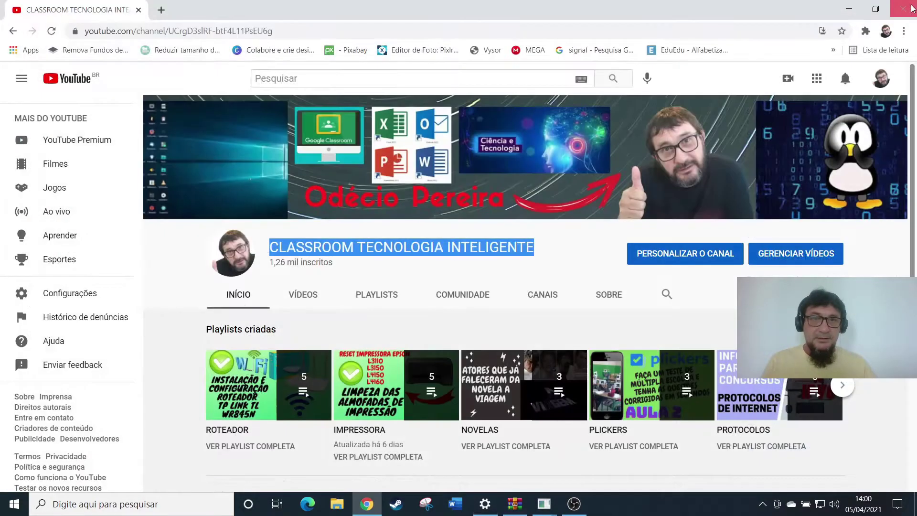
- Reopen the Dispositivos page in Windows settings and bring up Mais opções de Bluetooth
left_click(15, 504)
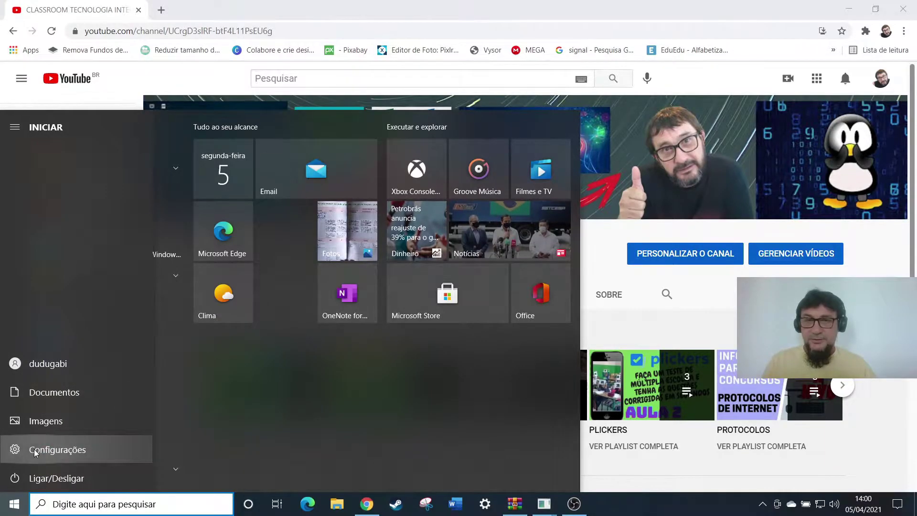
left_click(35, 452)
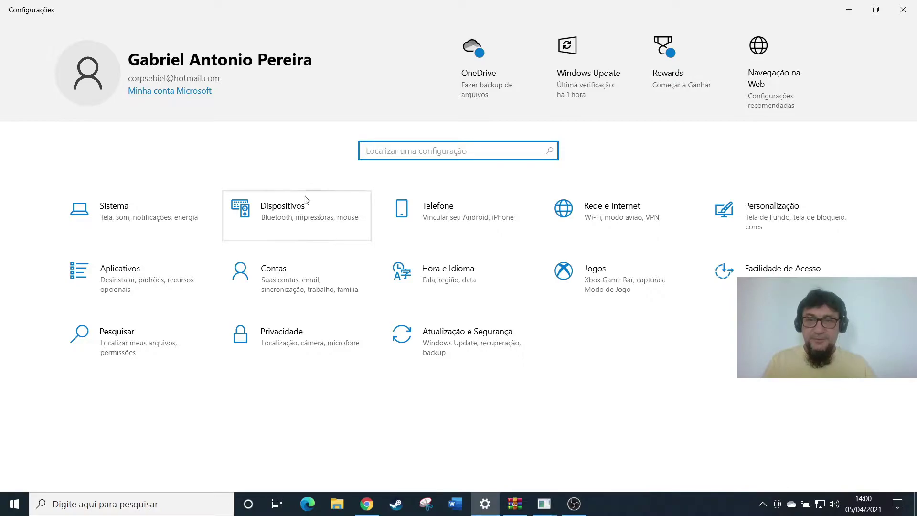
left_click(281, 209)
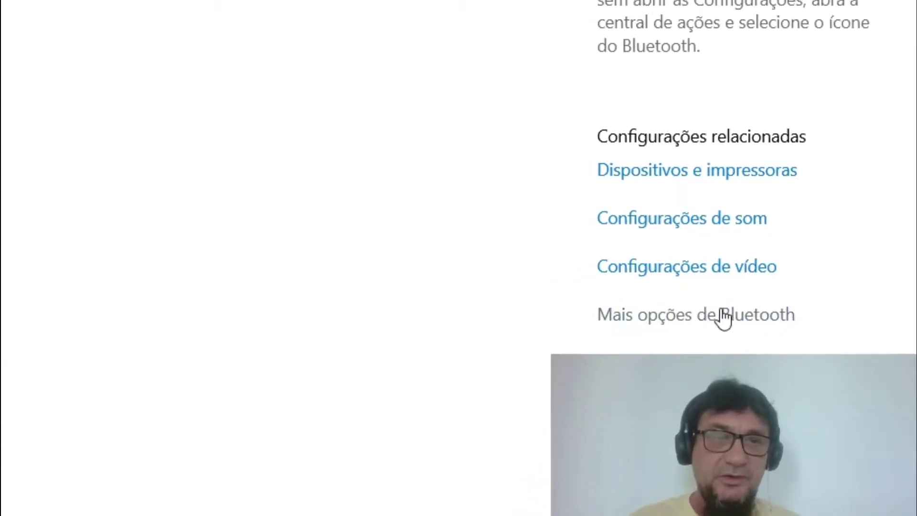
left_click(704, 310)
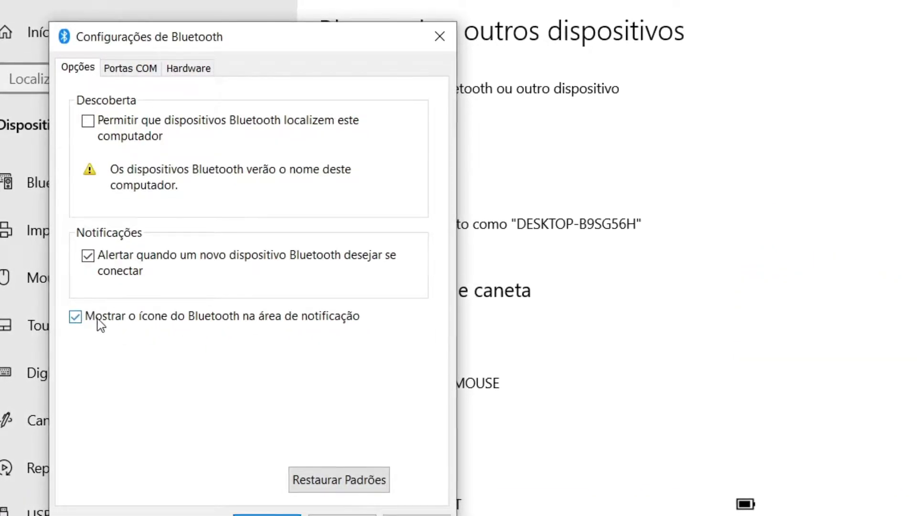
- Disable Mostrar o ícone do Bluetooth na área de notificação, apply it, and check the hidden notification icons
left_click(77, 317)
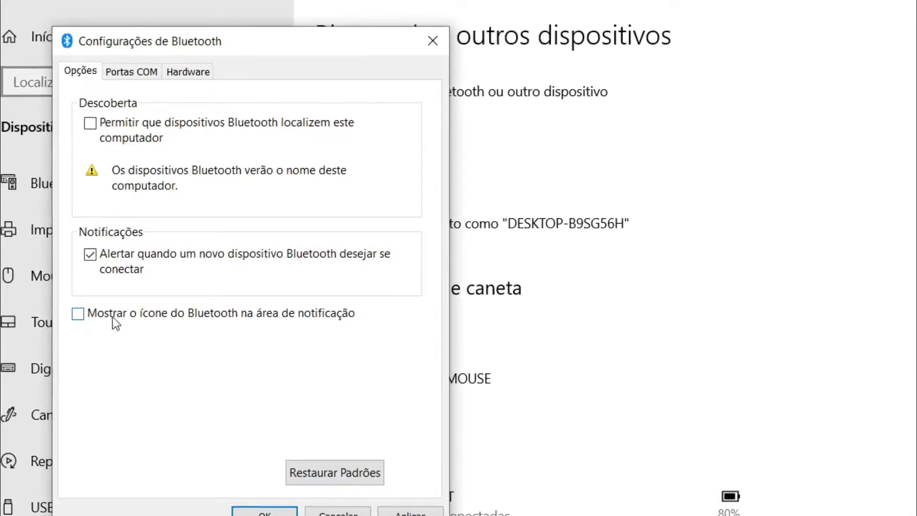
left_click(265, 511)
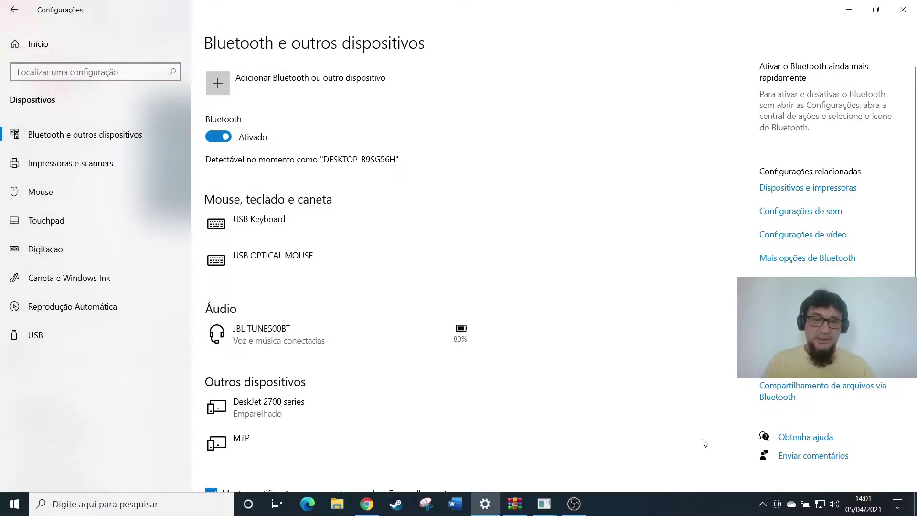
left_click(763, 504)
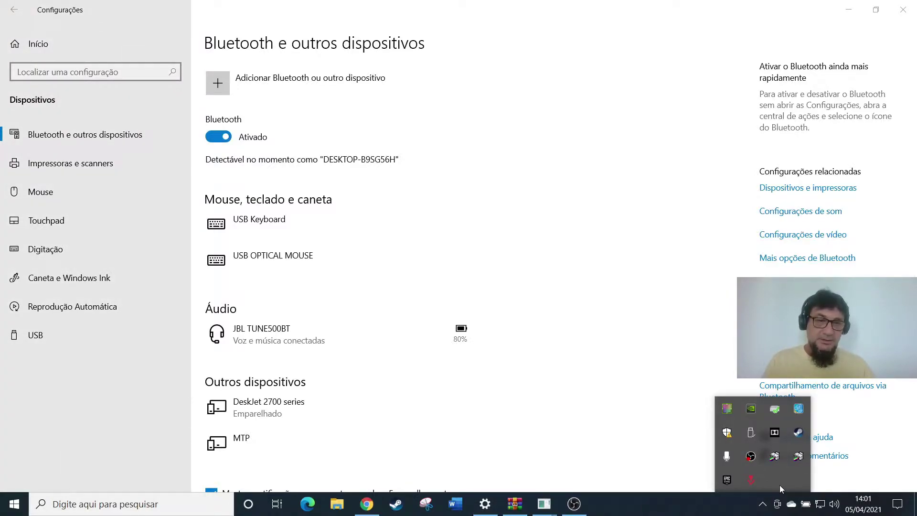
left_click(763, 504)
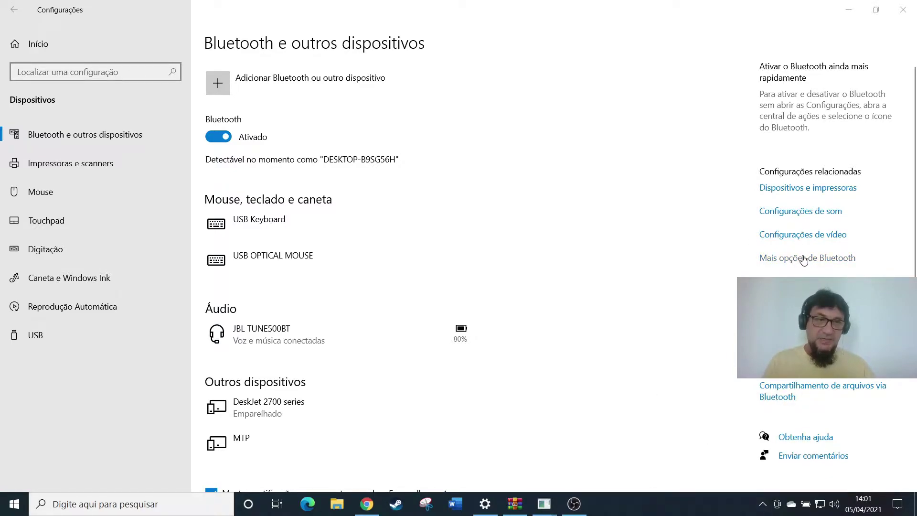
- Enable Mostrar o ícone do Bluetooth na área de notificação in the additional Bluetooth options and confirm
left_click(821, 260)
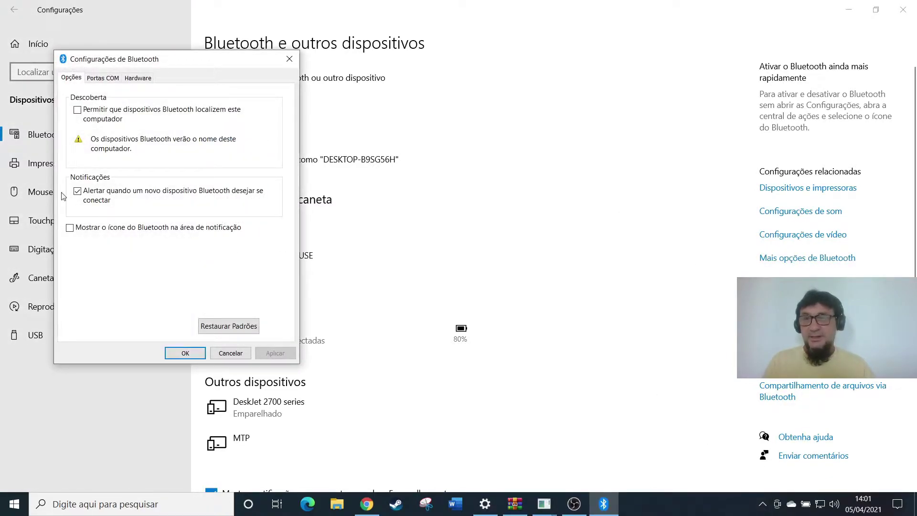
left_click(71, 228)
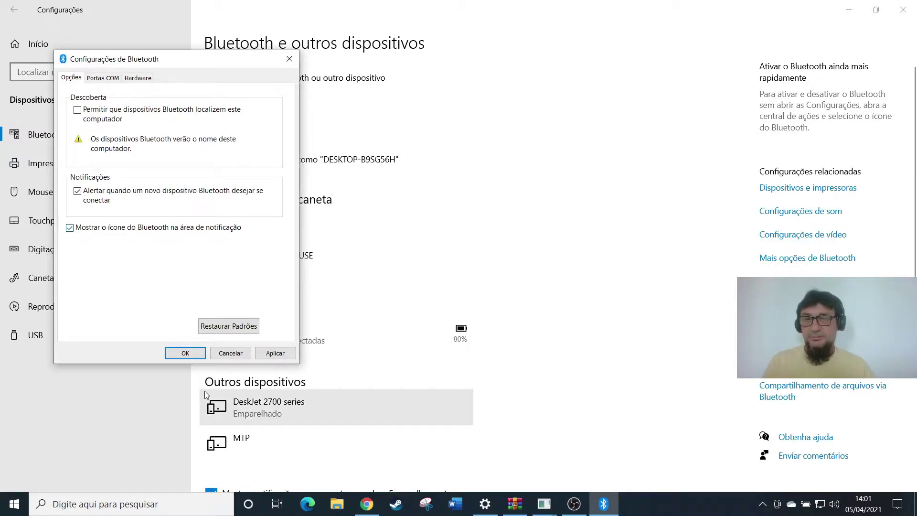
left_click(185, 353)
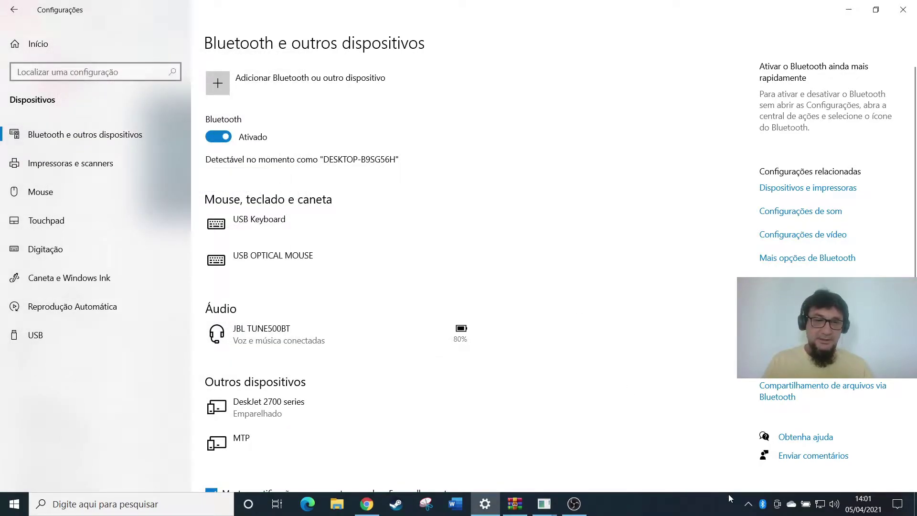
- Check the hidden notification icons for the Bluetooth icon and close the settings window
left_click_drag(742, 511, 759, 487)
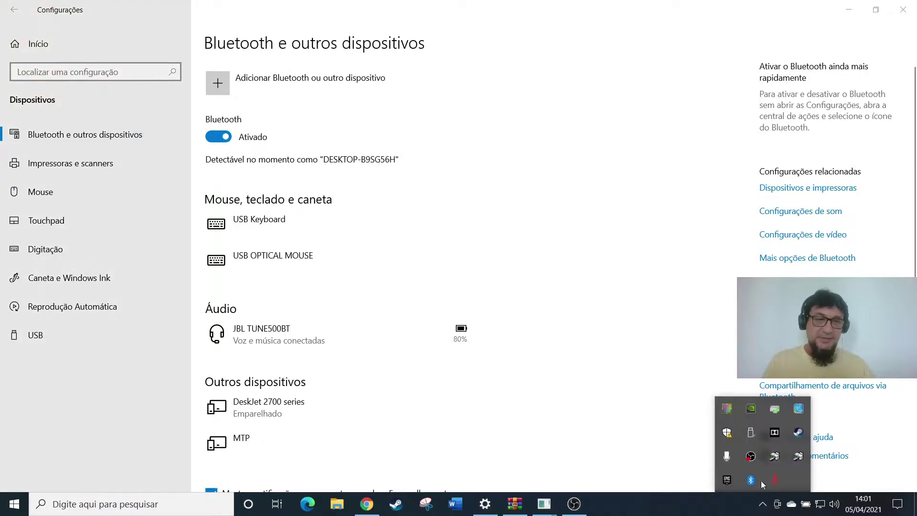
left_click(626, 356)
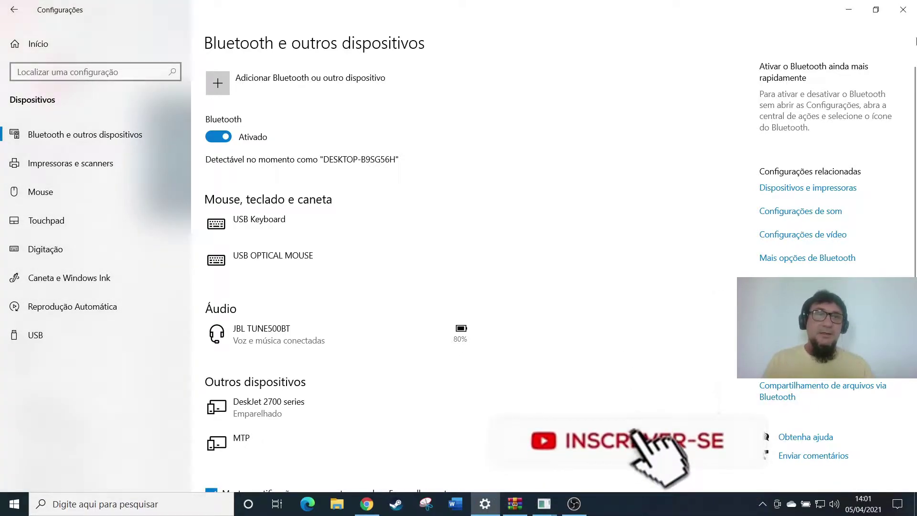
left_click(913, 11)
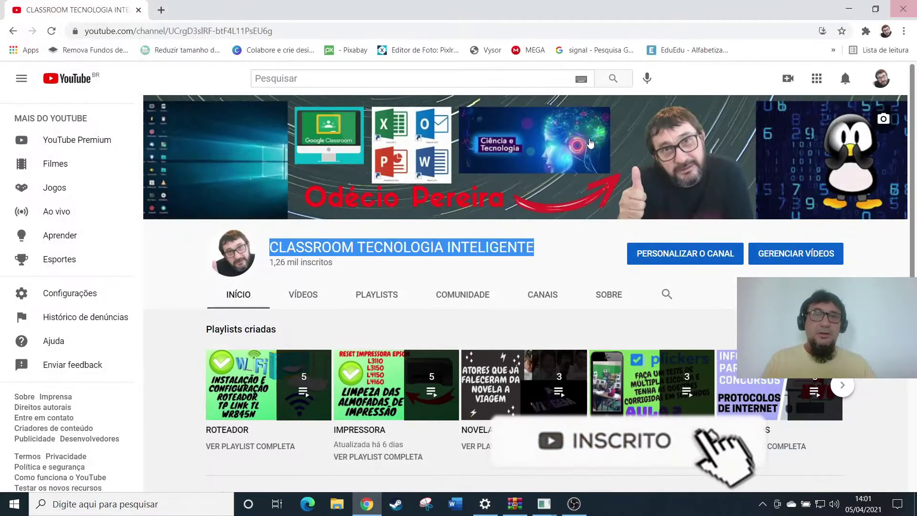
left_click(591, 245)
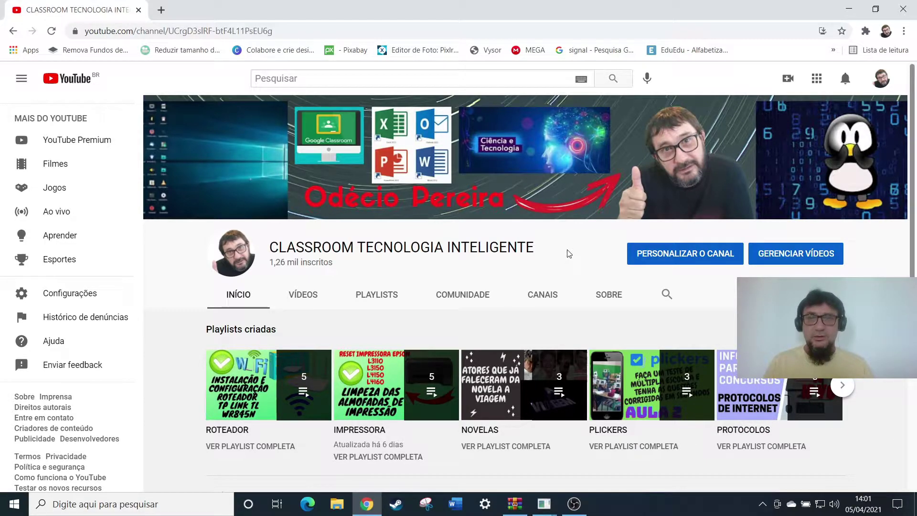
- Look up the computer's Nome do dispositivo on the Sobre page of the Windows system settings
left_click(15, 504)
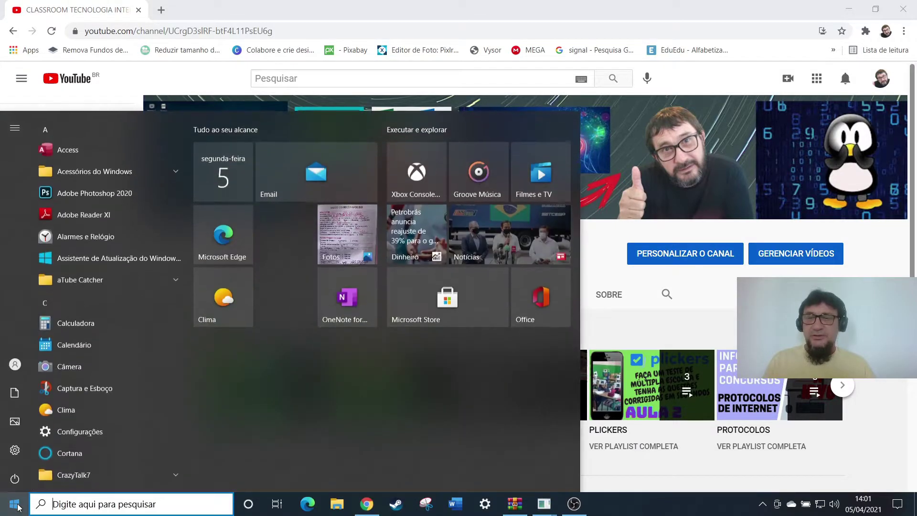
left_click(15, 450)
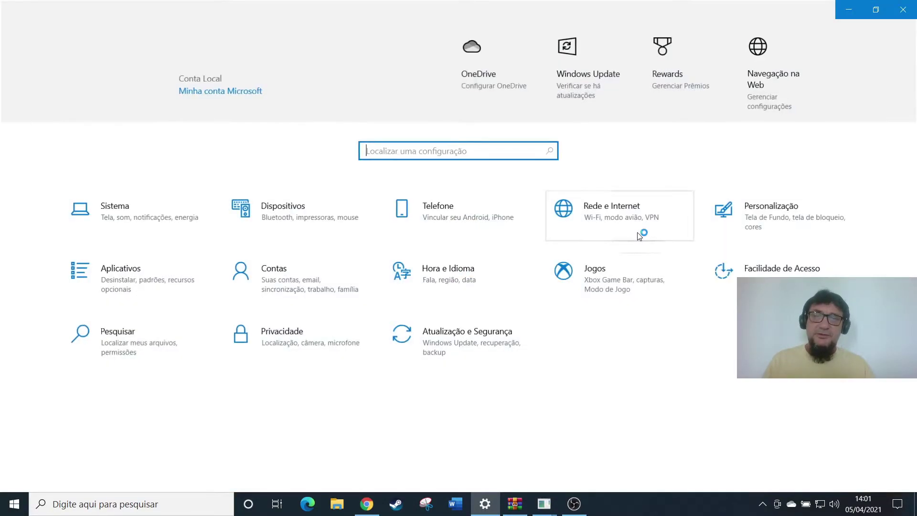
left_click(133, 220)
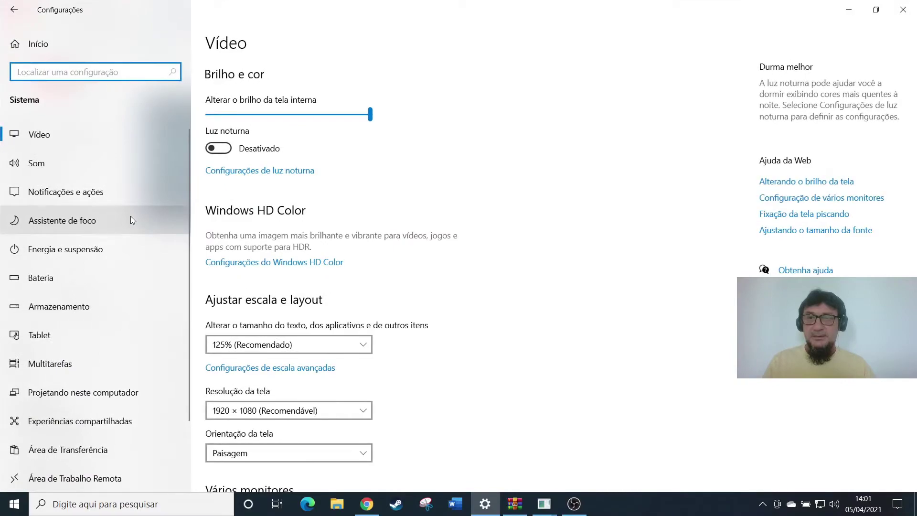
scroll(156, 205, "down", 3)
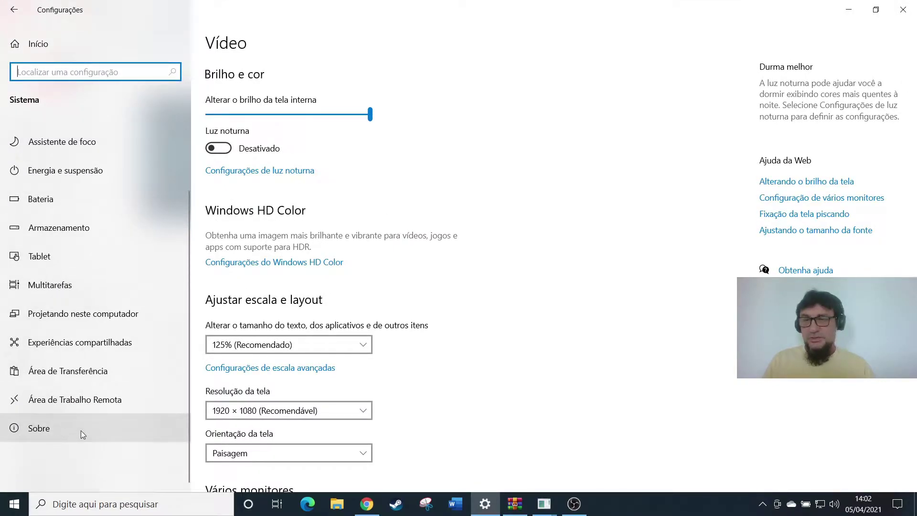
left_click(57, 428)
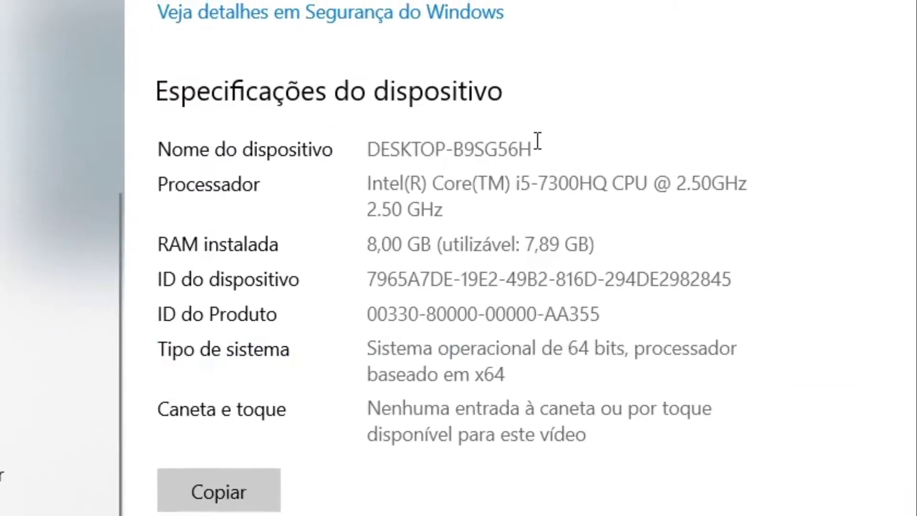
left_click_drag(537, 141, 356, 149)
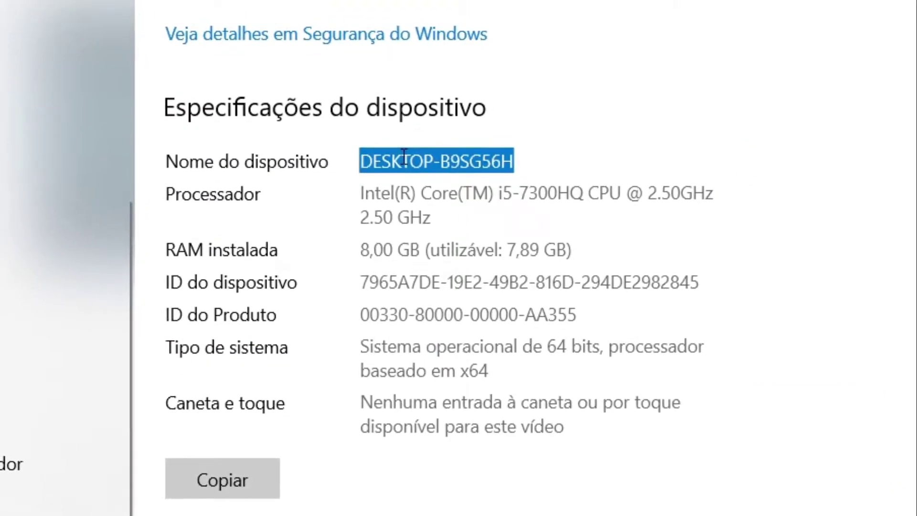
left_click(449, 165)
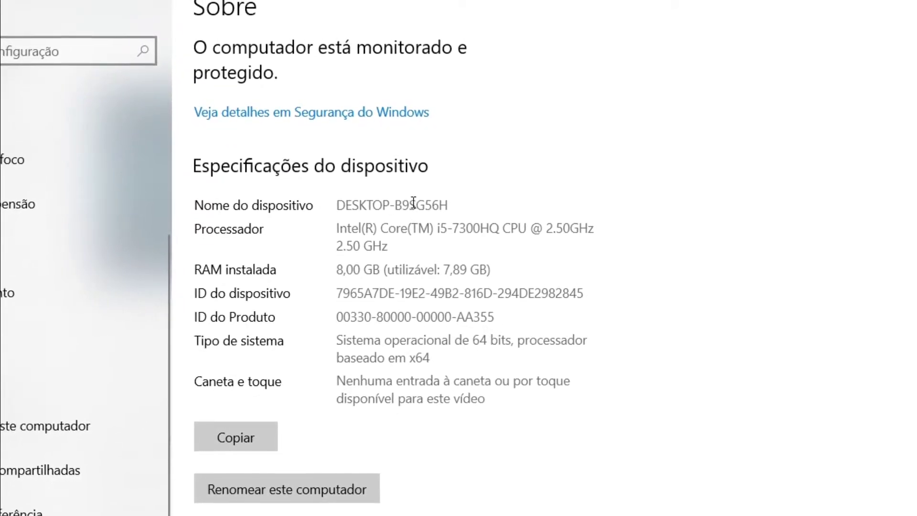
mouse_move(411, 204)
left_mouse_down()
mouse_move(357, 206)
mouse_move(412, 204)
left_mouse_up()
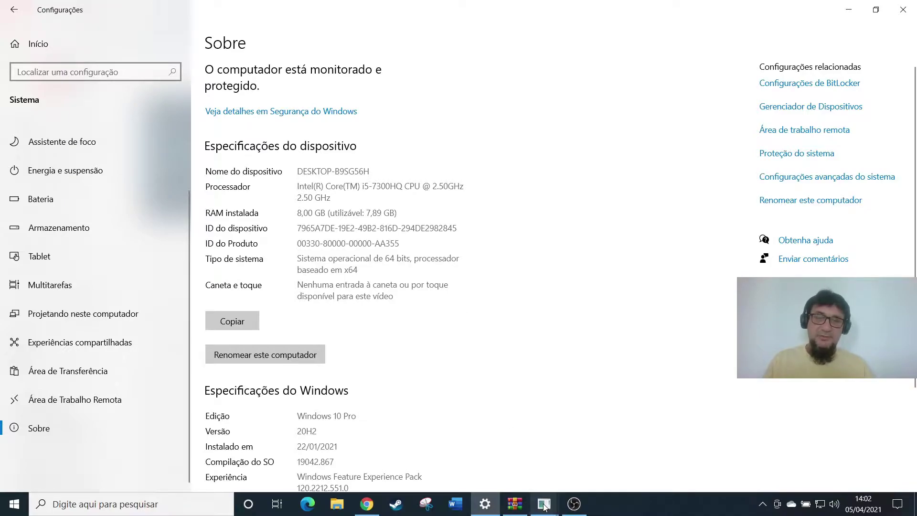
- Bring up the moto g(7) window and look up the phone's Nome do dispositivo under Sobre o telefone in its settings
mouse_move(545, 505)
left_click(591, 460)
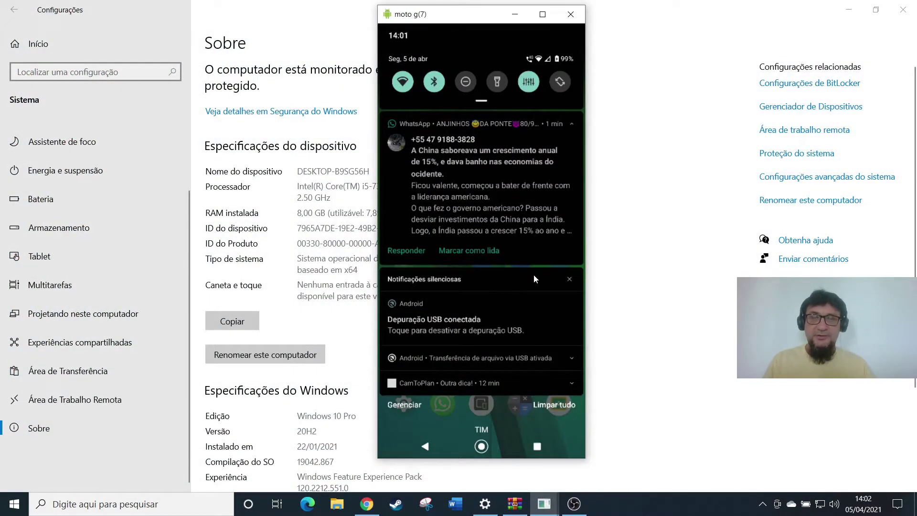
left_click(536, 447)
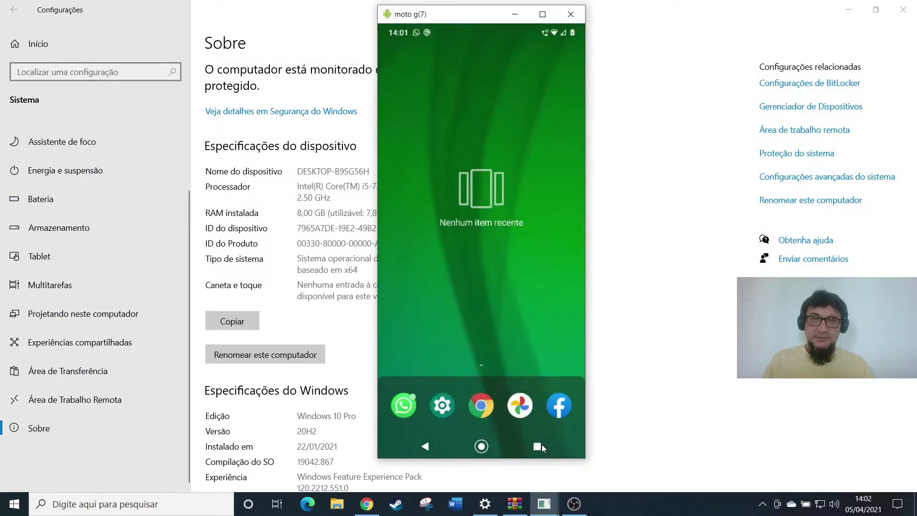
left_click(445, 405)
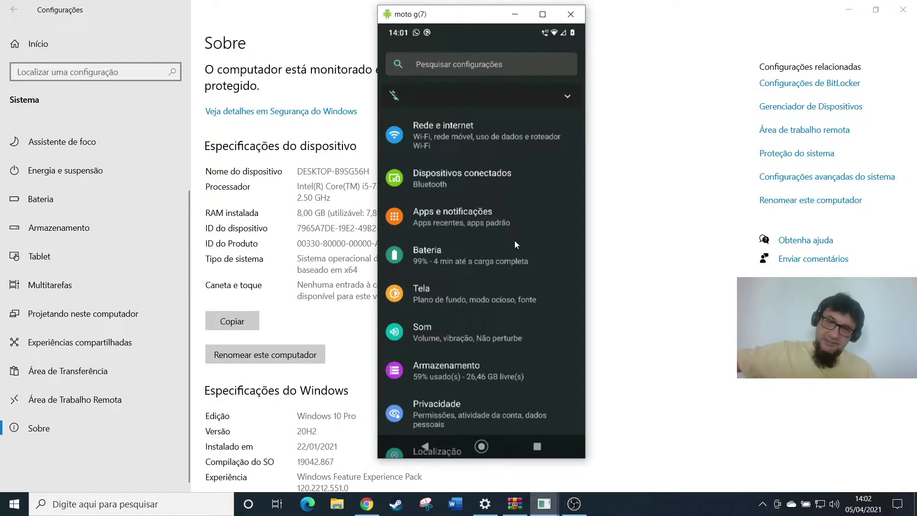
scroll(515, 244, "down", 5)
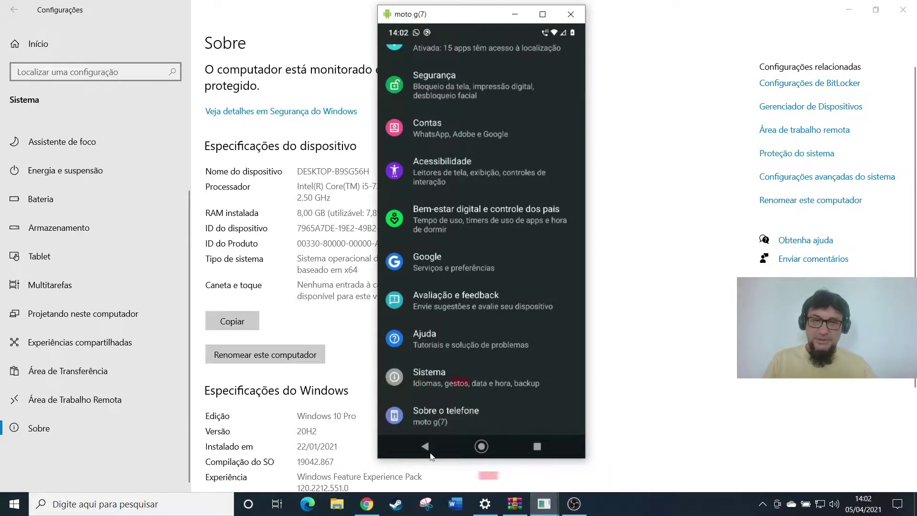
left_click(442, 414)
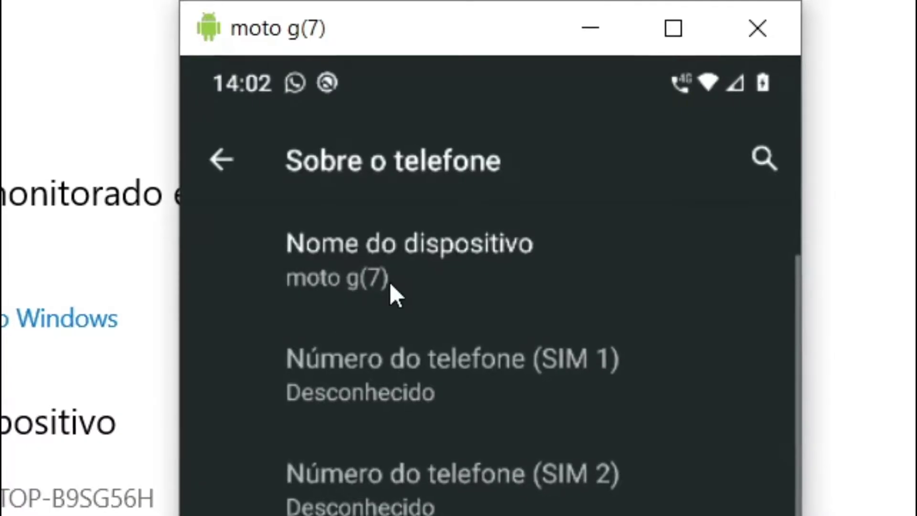
left_click(432, 99)
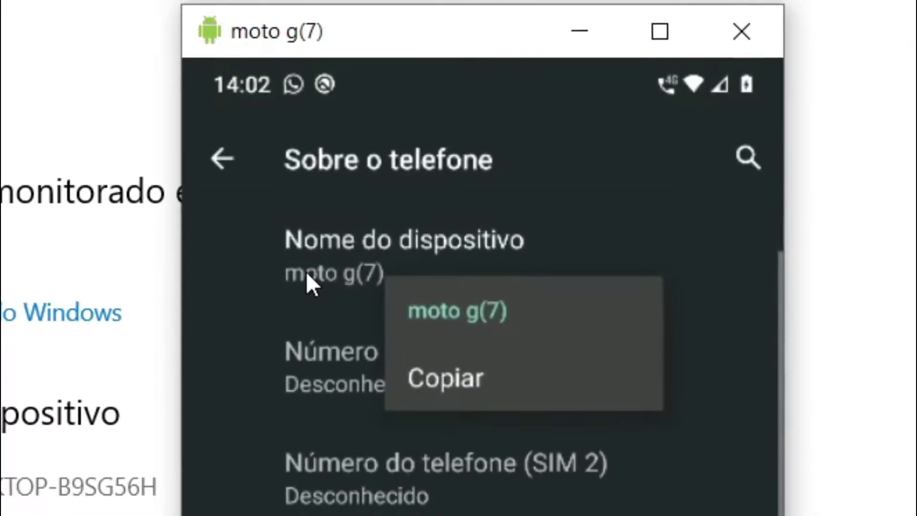
left_click(352, 260)
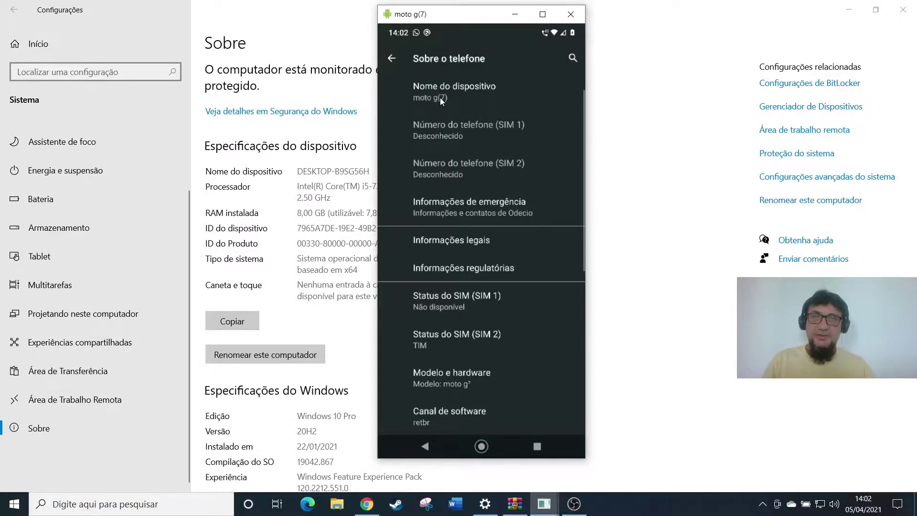
- Close the Windows settings and minimize the moto g(7) window after moving it aside
left_click_drag(464, 22, 533, 25)
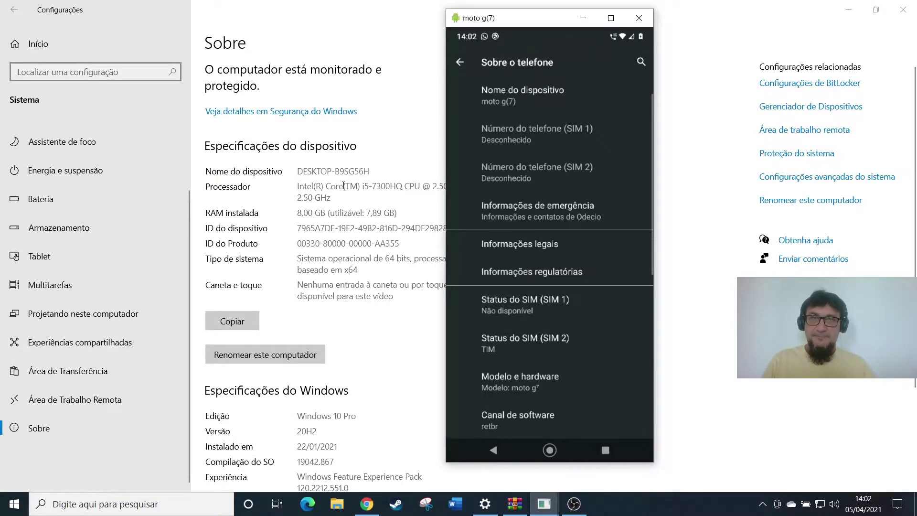
left_click(903, 10)
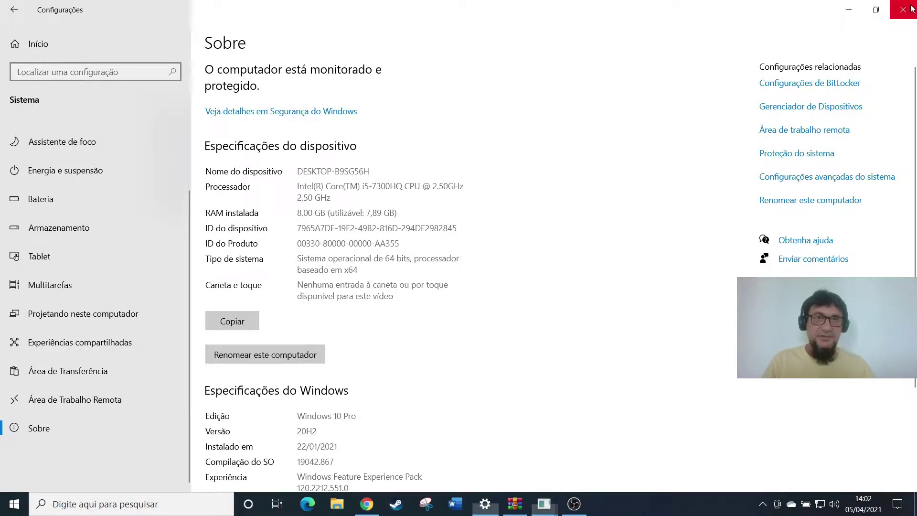
left_click_drag(518, 18, 425, 11)
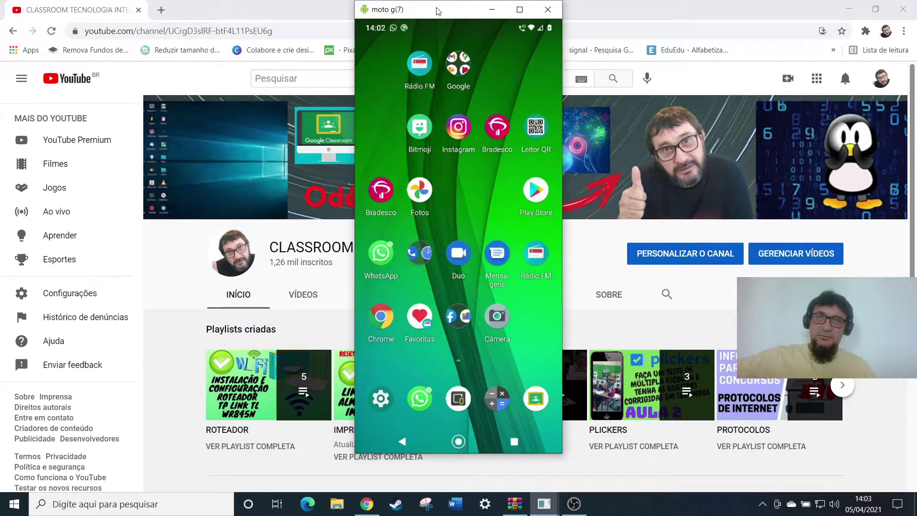
left_click_drag(438, 11, 529, 15)
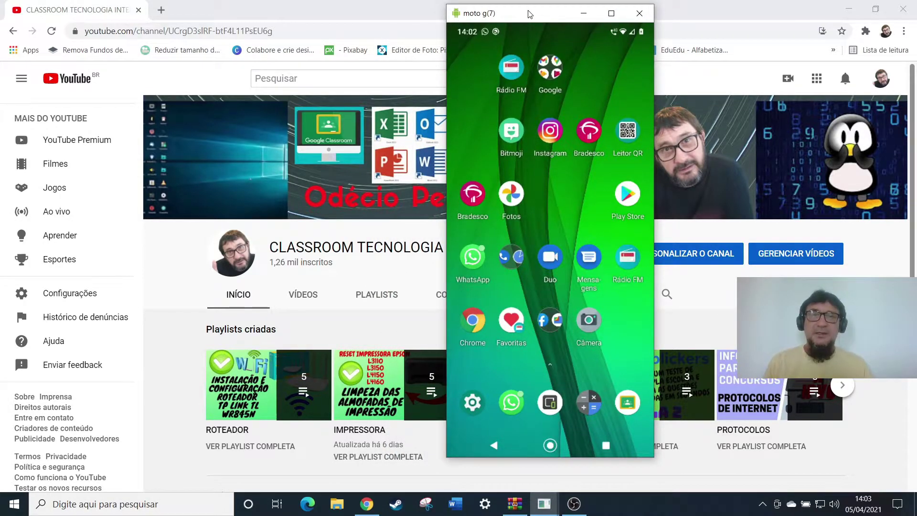
left_click(583, 13)
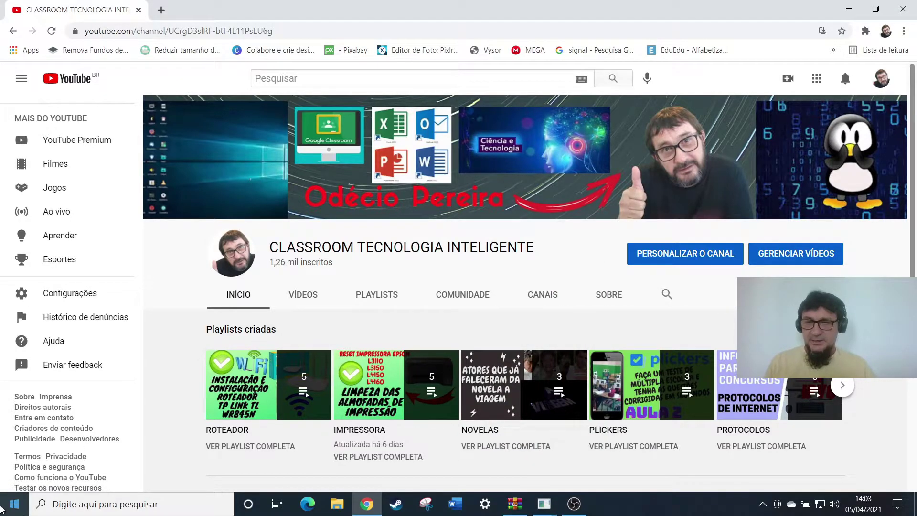
- Start adding a Bluetooth device from the Dispositivos page of Windows settings and move the Adicionar um dispositivo dialog aside
left_click(15, 505)
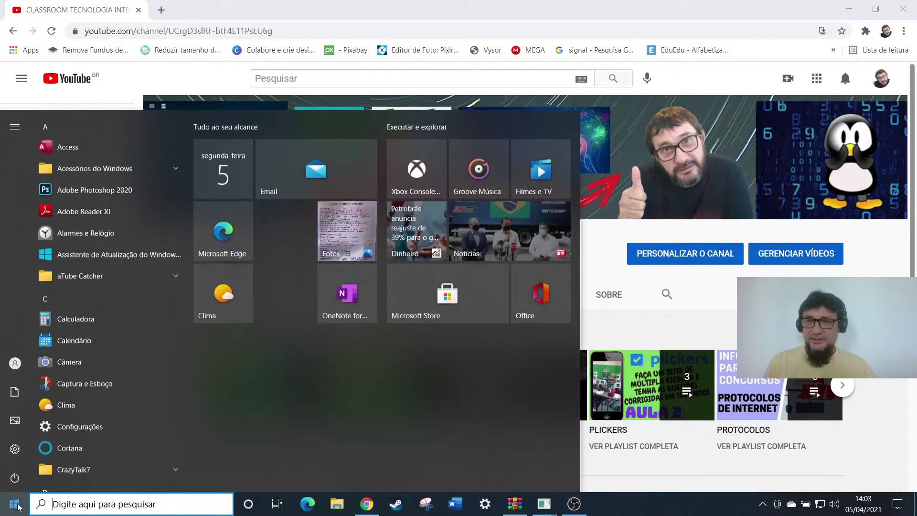
left_click(12, 448)
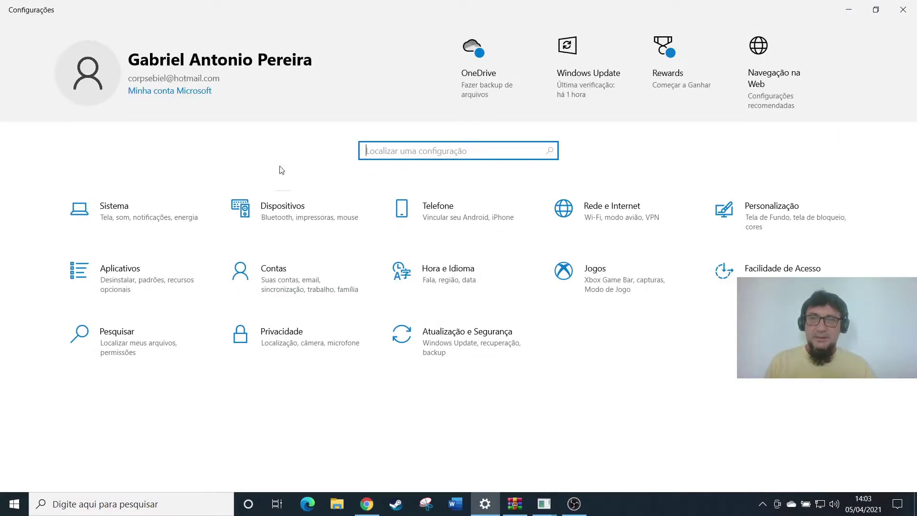
left_click(293, 213)
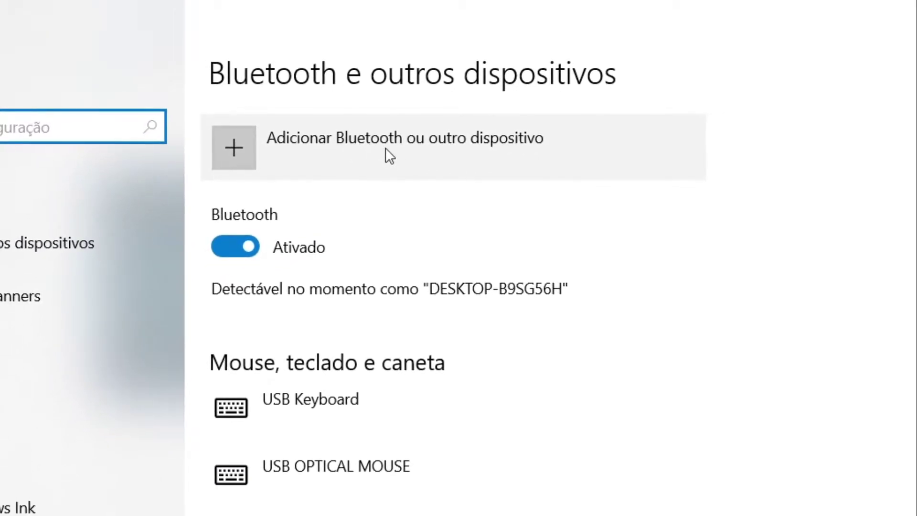
left_click(406, 147)
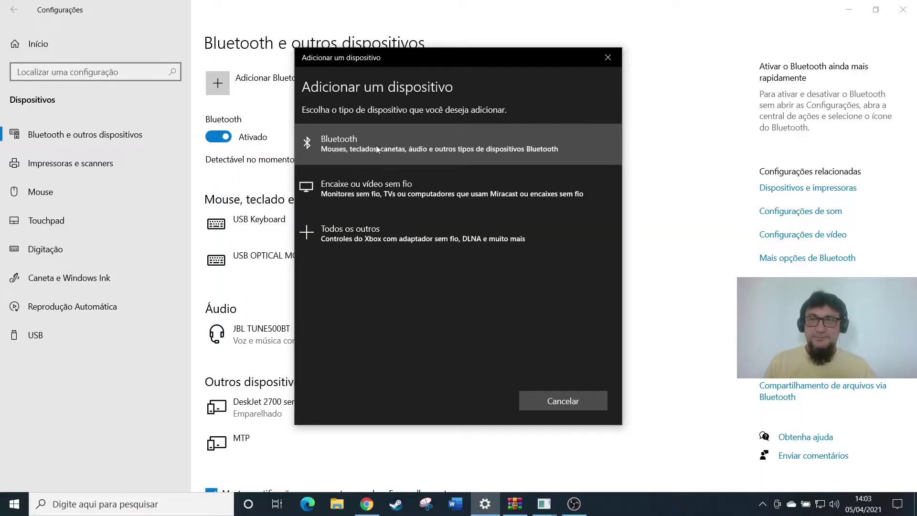
left_click(376, 145)
left_click_drag(460, 58, 236, 25)
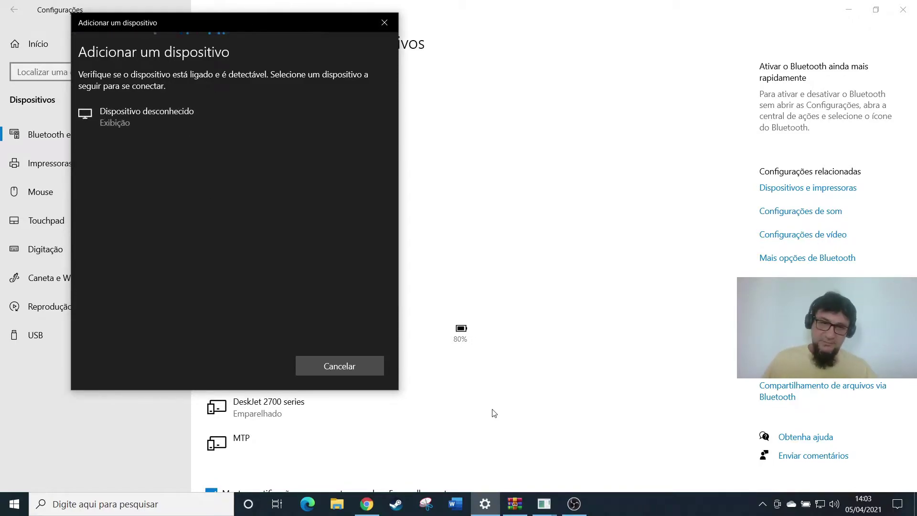
- Open Dispositivos conectados in the moto g(7) settings and check the hidden Windows notification icons for Bluetooth
mouse_move(547, 506)
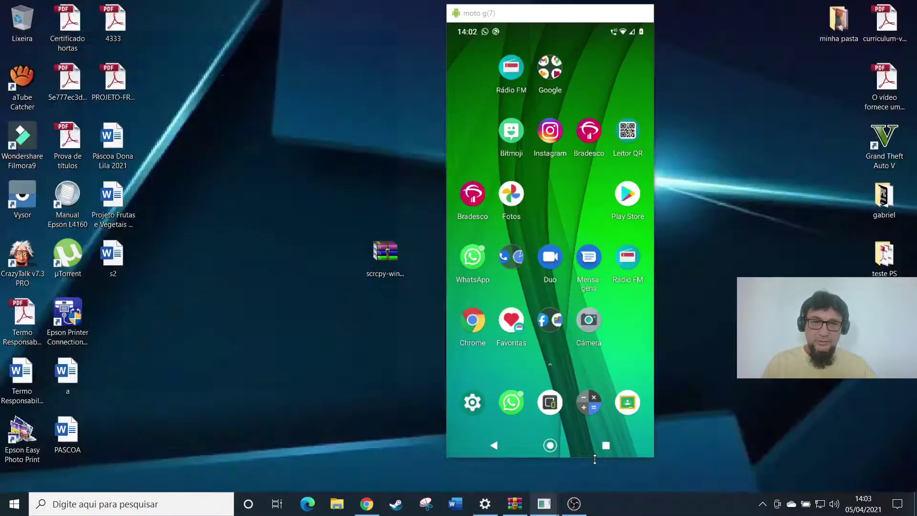
left_click(594, 459)
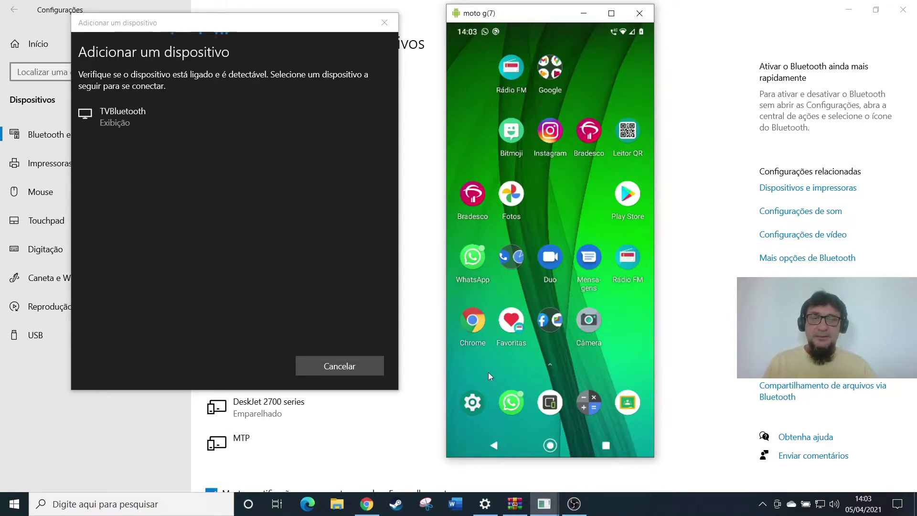
left_click(476, 403)
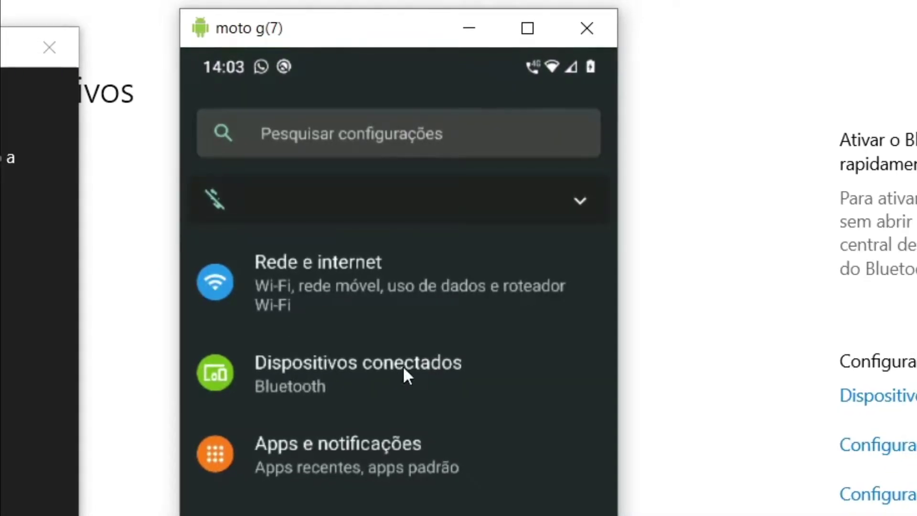
left_click(300, 372)
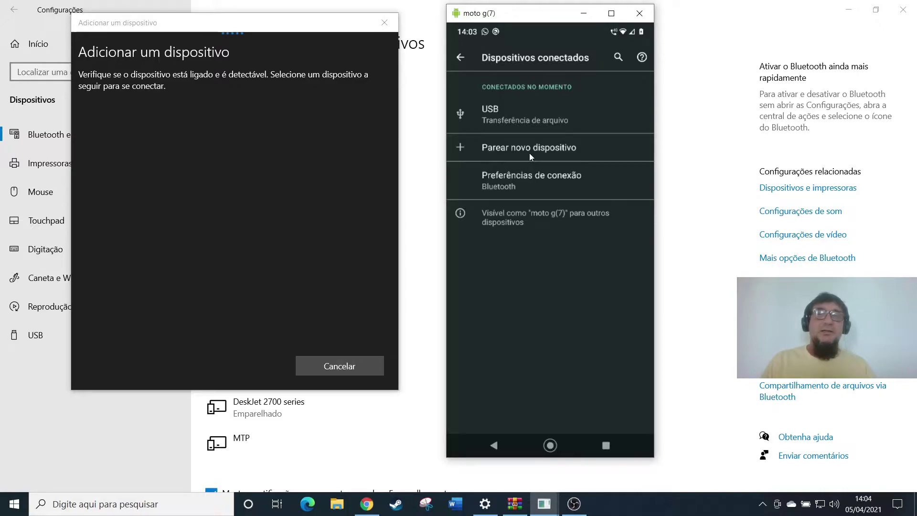
left_click(763, 508)
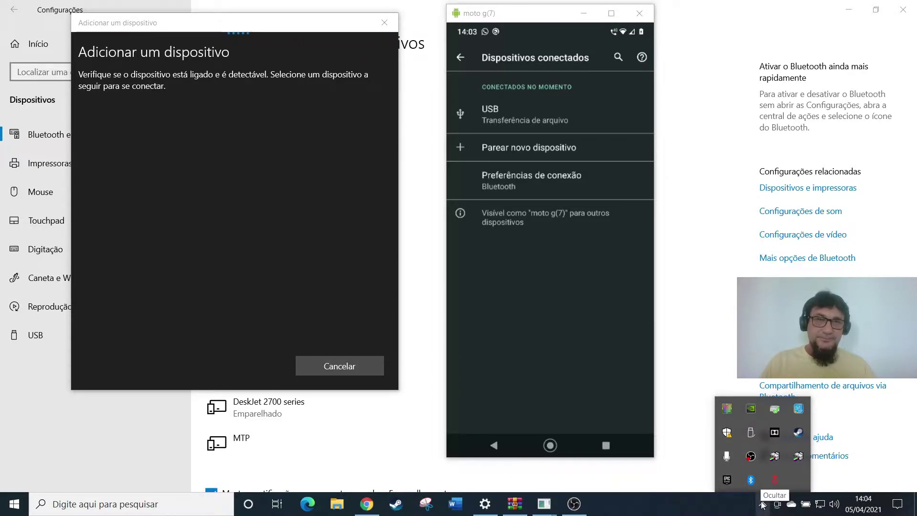
left_click(616, 223)
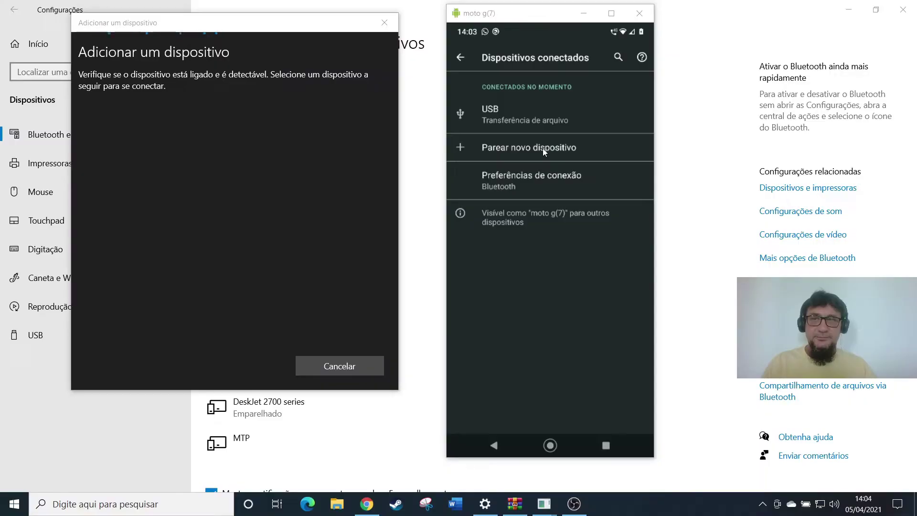
- Pair the phone with DESKTOP-B9SG56H through Parear novo dispositivo, confirming the pairing code on both the PC and the phone
left_click(476, 306)
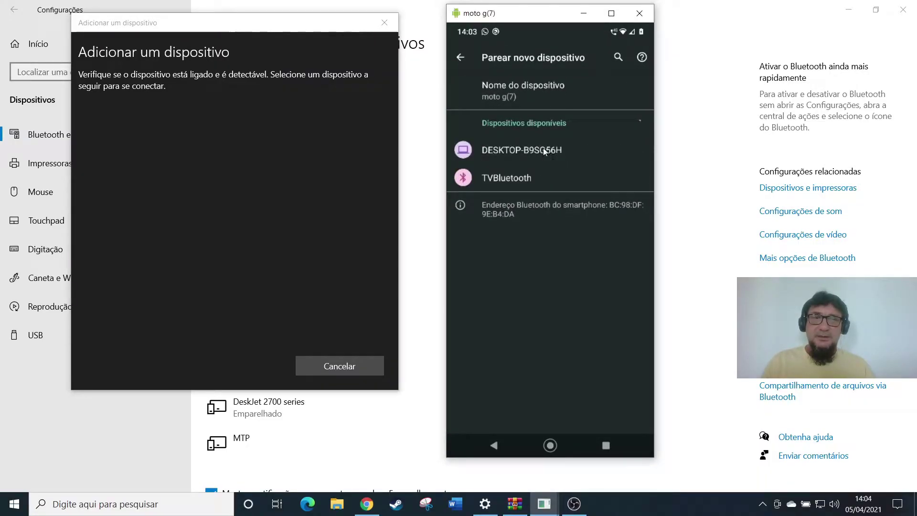
left_click(502, 151)
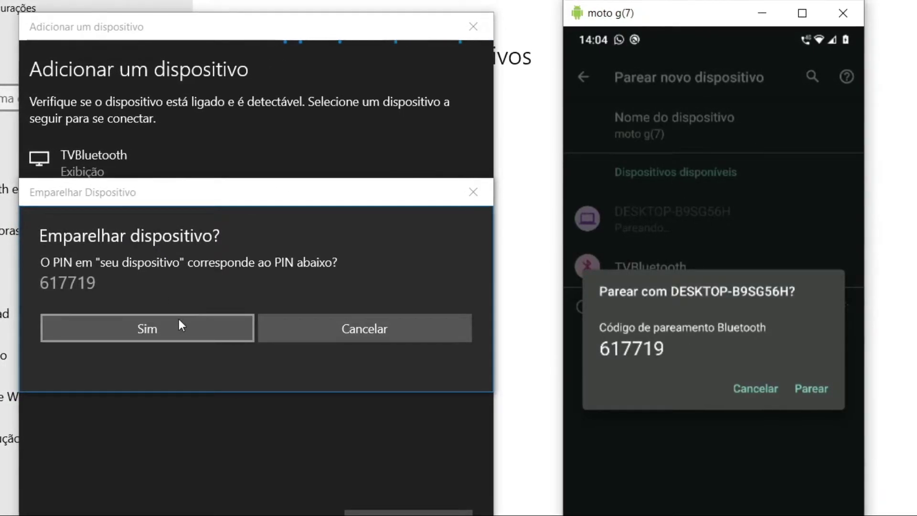
left_click(179, 331)
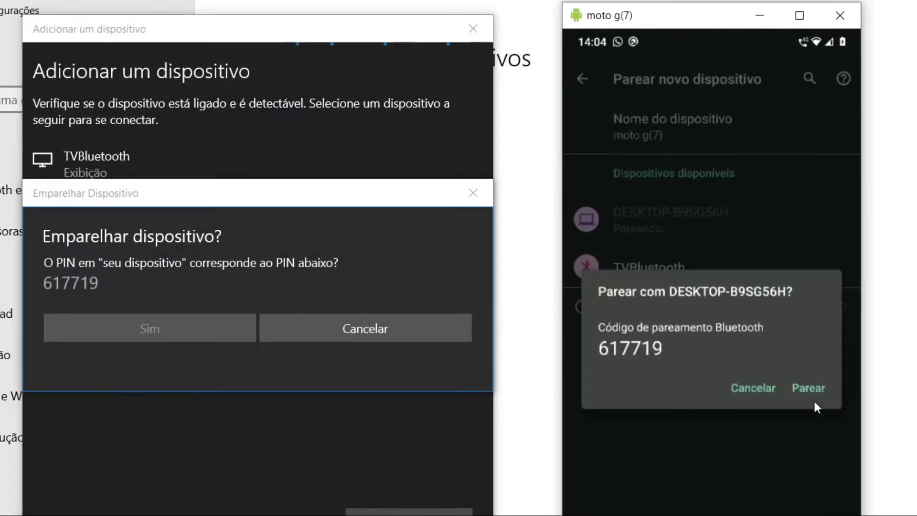
left_click(812, 389)
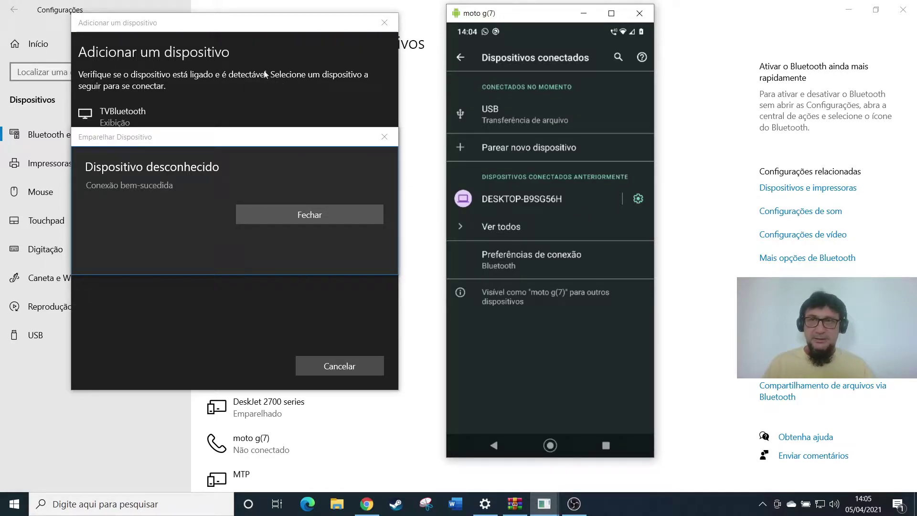
- Close the finished pairing dialog and the Windows settings, and move the moto g(7) window aside
left_click(323, 217)
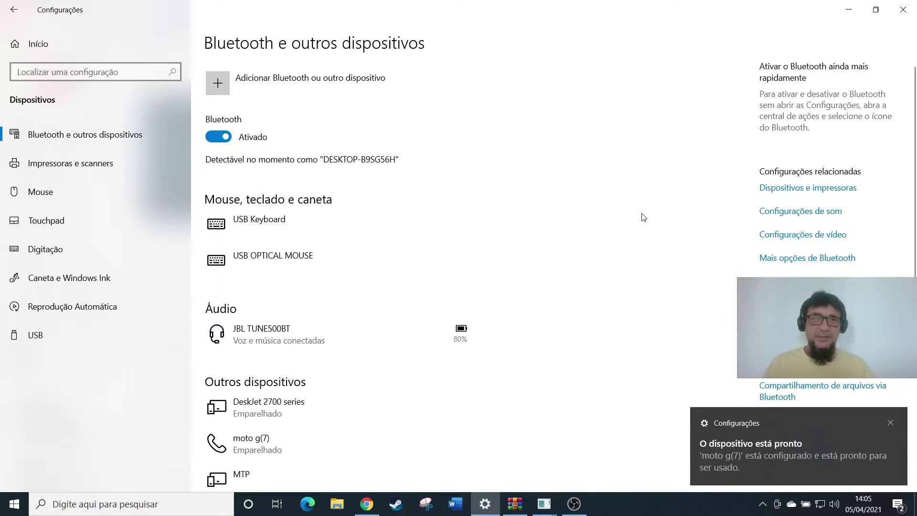
left_click(909, 11)
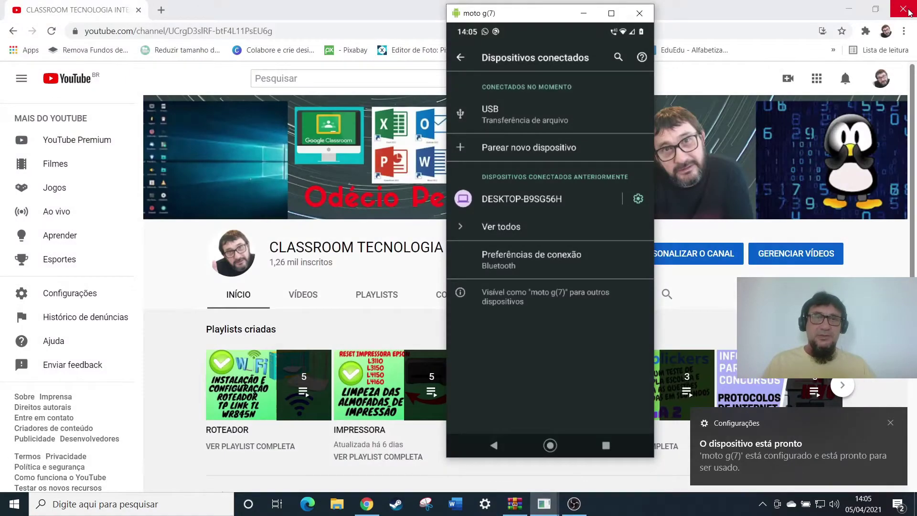
left_click_drag(532, 18, 341, 22)
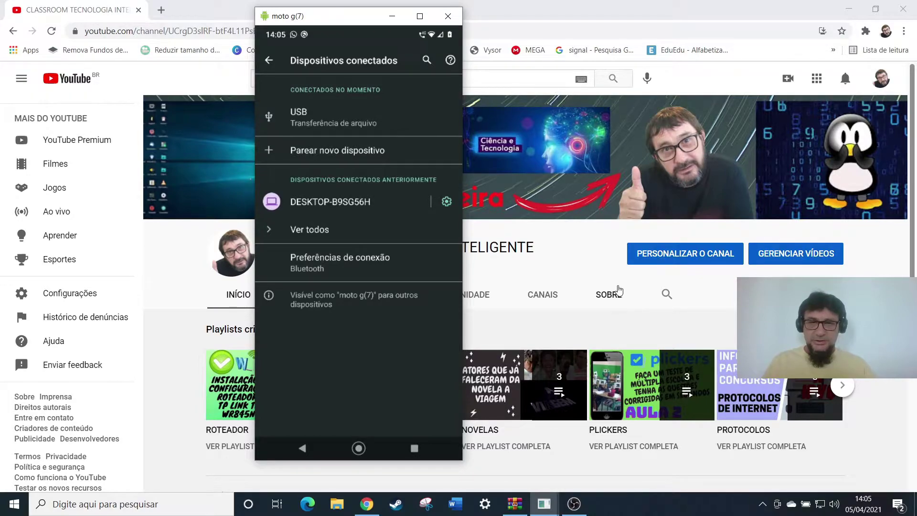
- Open Fotos on the phone and go to the WhatsApp Images folder under Fotos no dispositivo in the Biblioteca
left_click(417, 457)
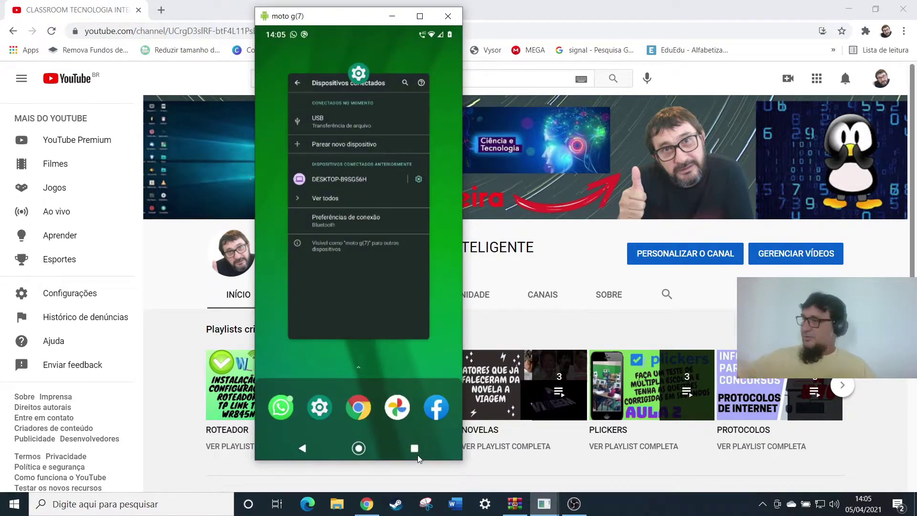
scroll(418, 459, "down", 2)
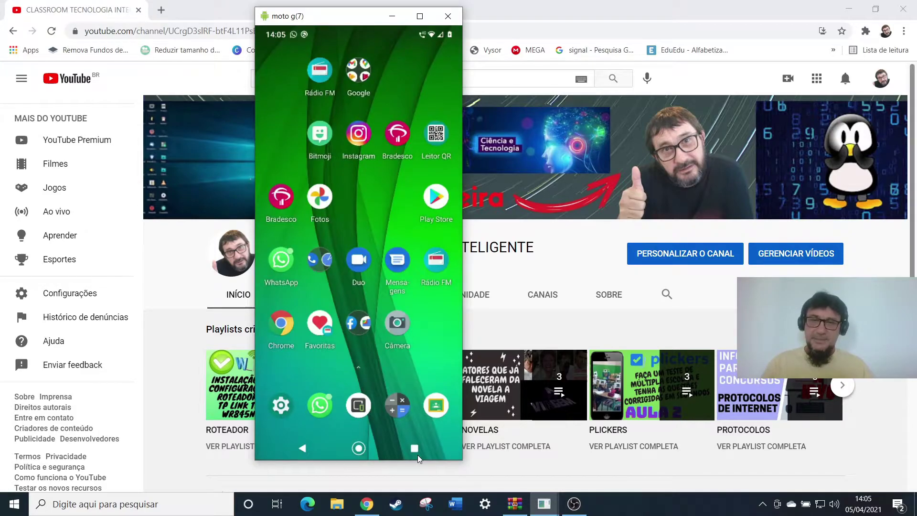
left_click(320, 197)
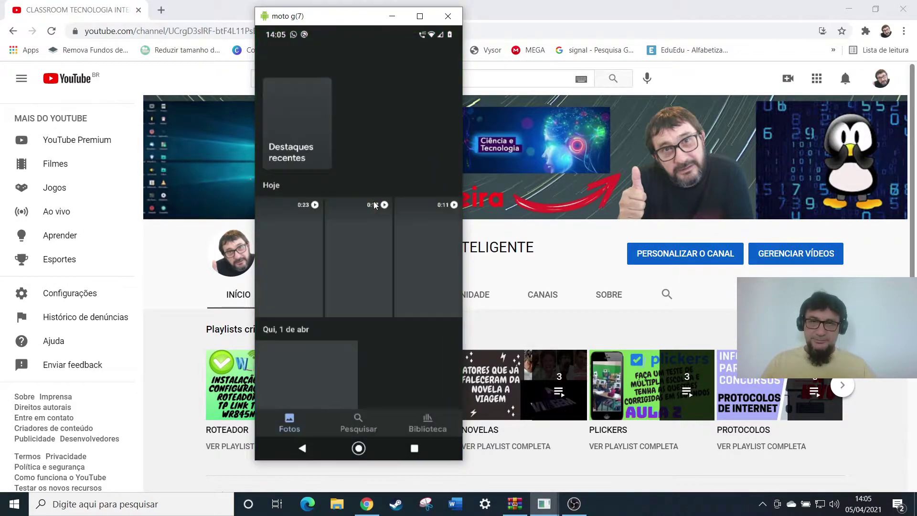
left_click(429, 425)
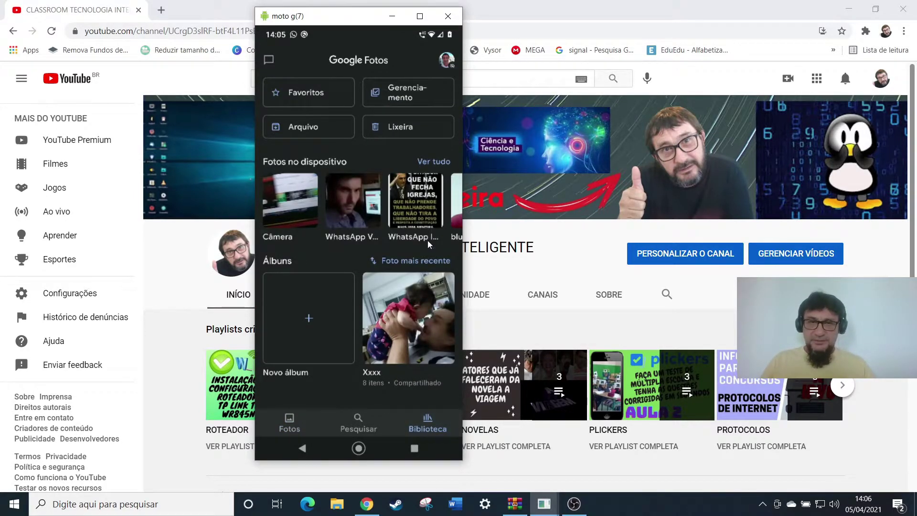
left_click(435, 163)
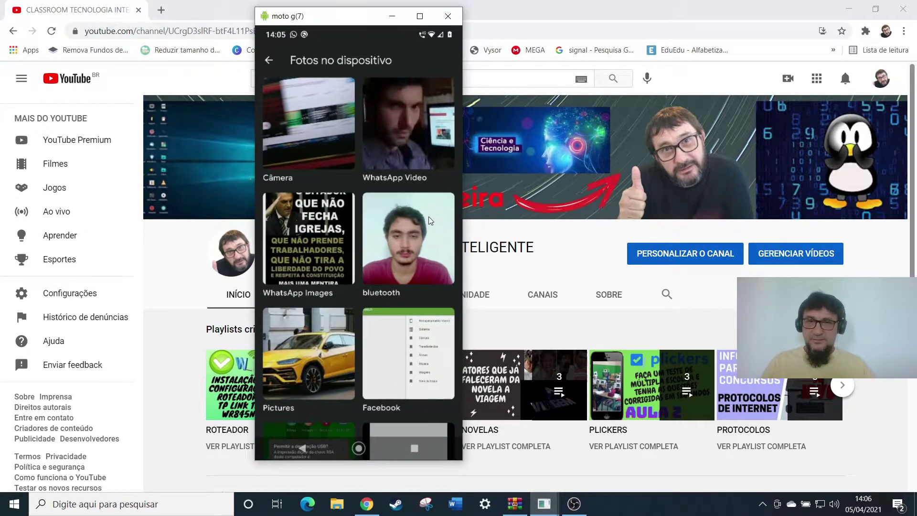
left_click(318, 282)
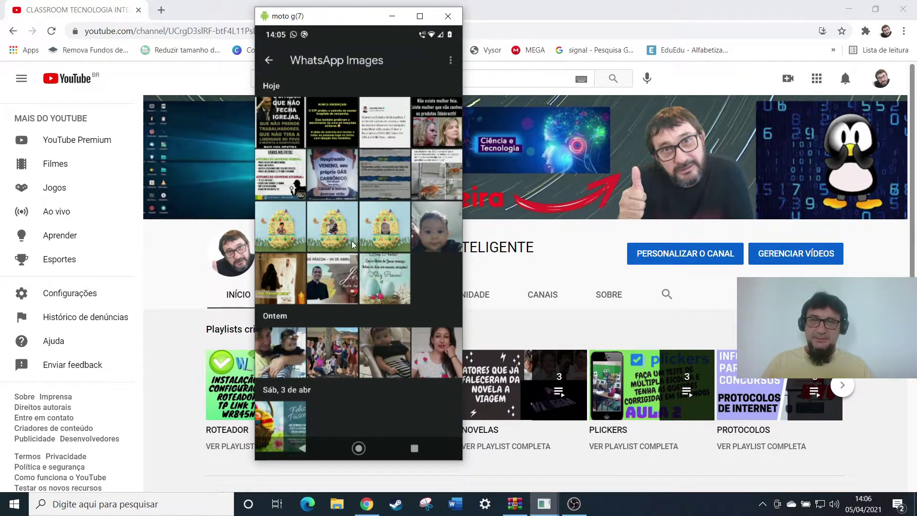
- Open the baby photo from today's WhatsApp Images and share it via Bluetooth
left_click(432, 230)
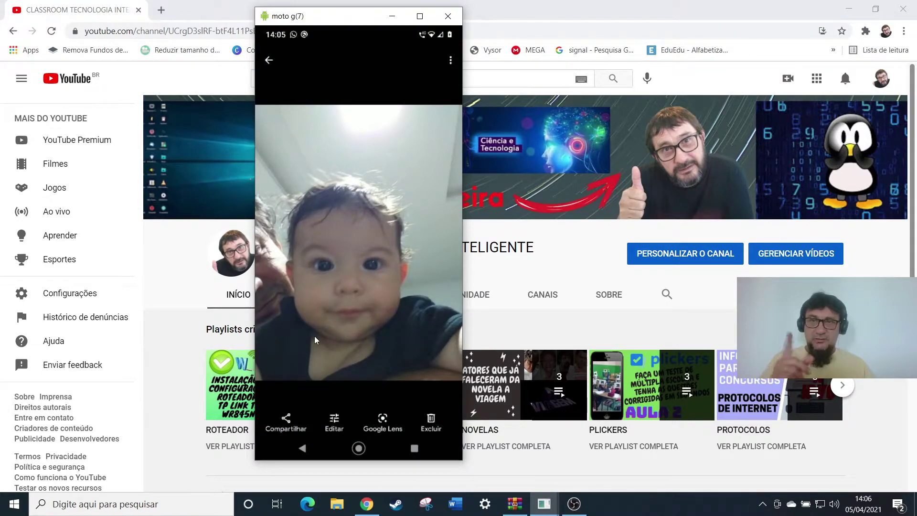
left_click(286, 421)
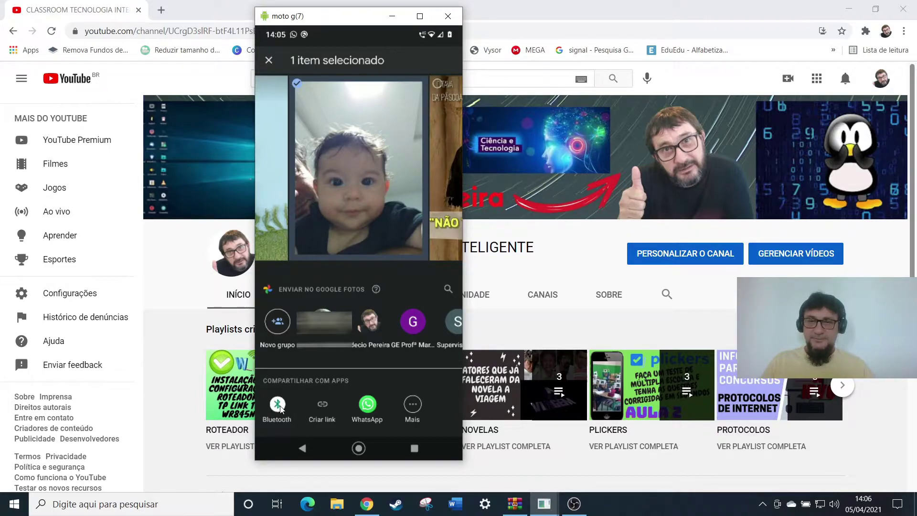
left_click(277, 405)
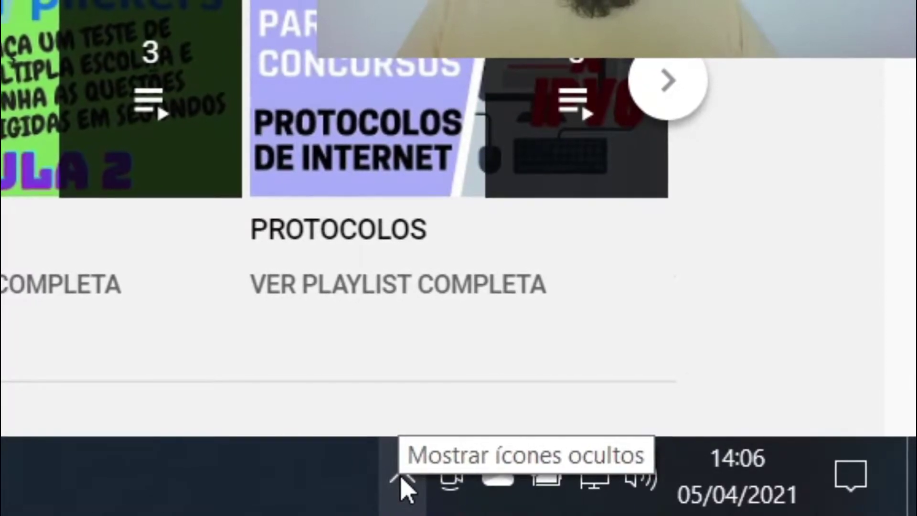
- Start Receber Arquivo from the hidden Bluetooth notification icon and place the transfer dialog and moto g(7) window side by side
left_click(397, 482)
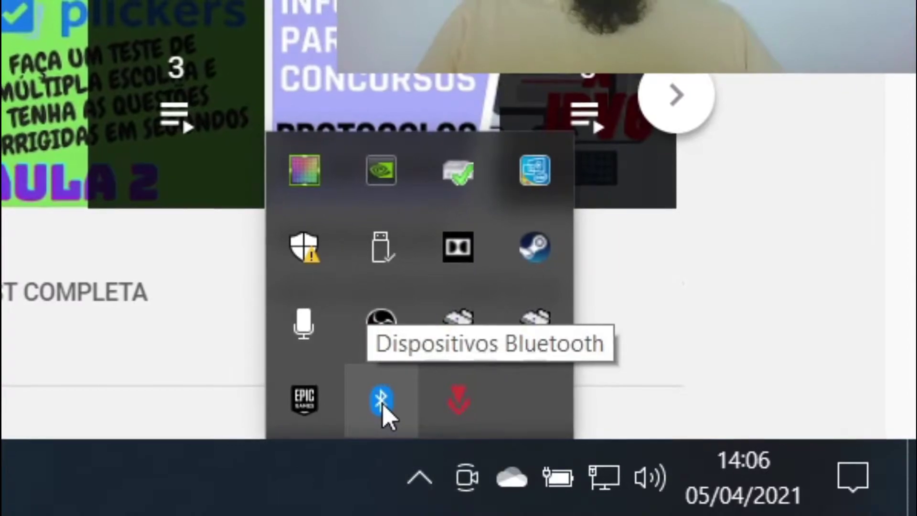
right_click(387, 408)
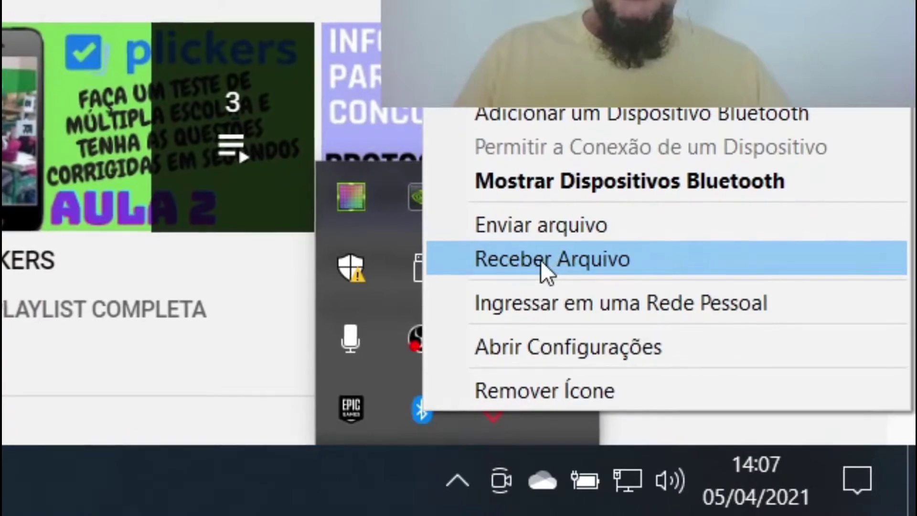
left_click(544, 263)
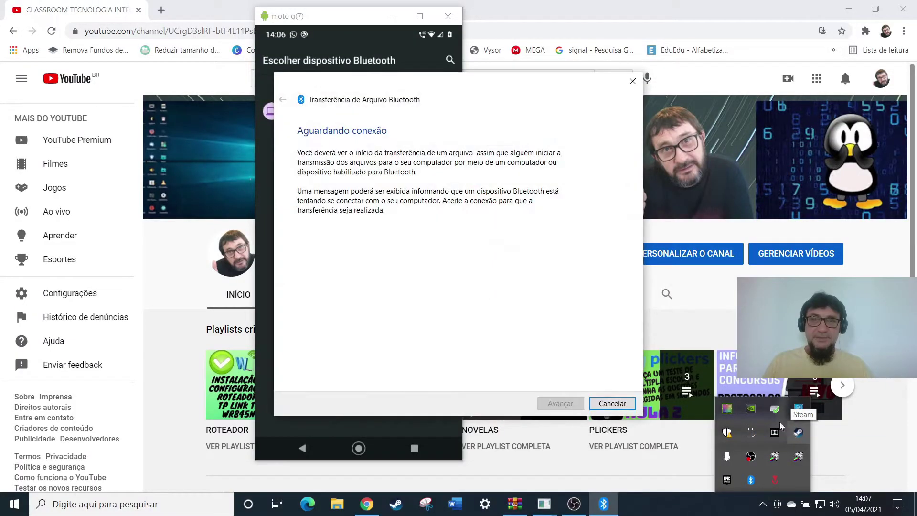
left_click_drag(452, 90, 604, 71)
left_click_drag(313, 17, 180, 16)
left_click_drag(495, 71, 426, 34)
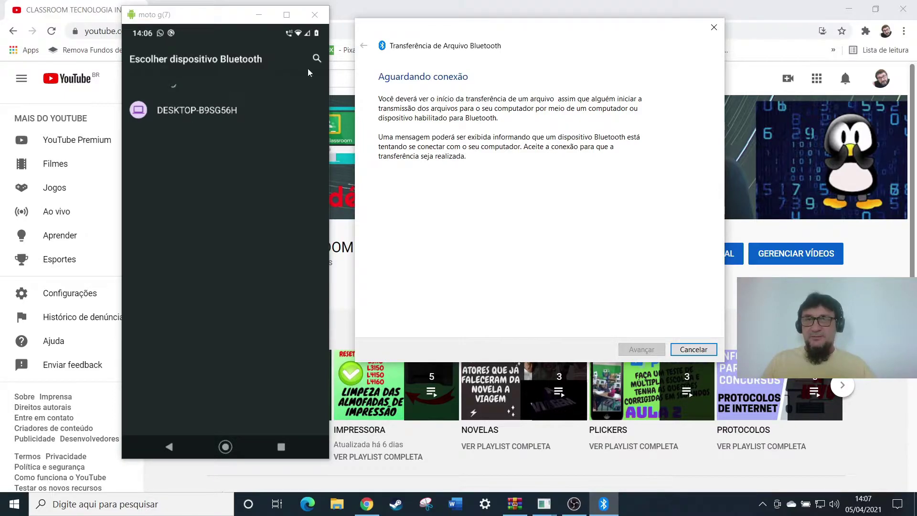
- Send the photo to DESKTOP-B9SG56H and save the received file in the Imagens folder of Este Computador
left_click(198, 112)
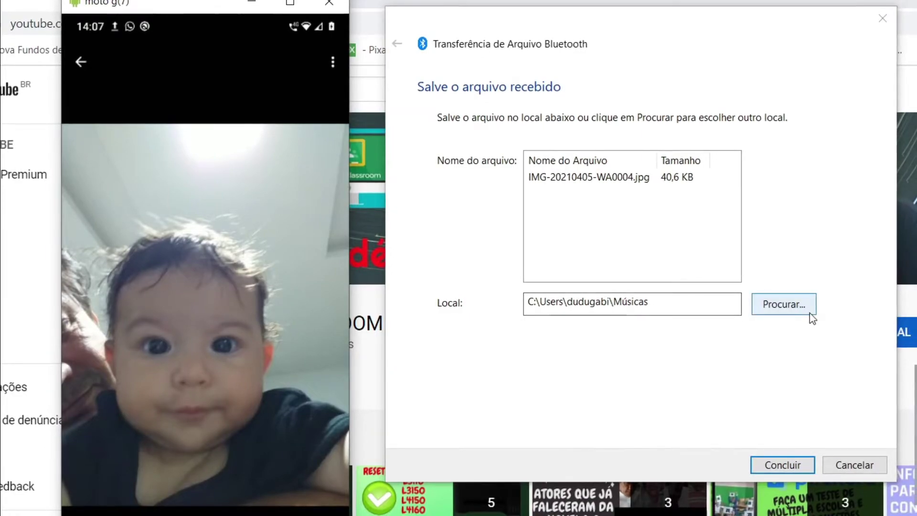
left_click(784, 304)
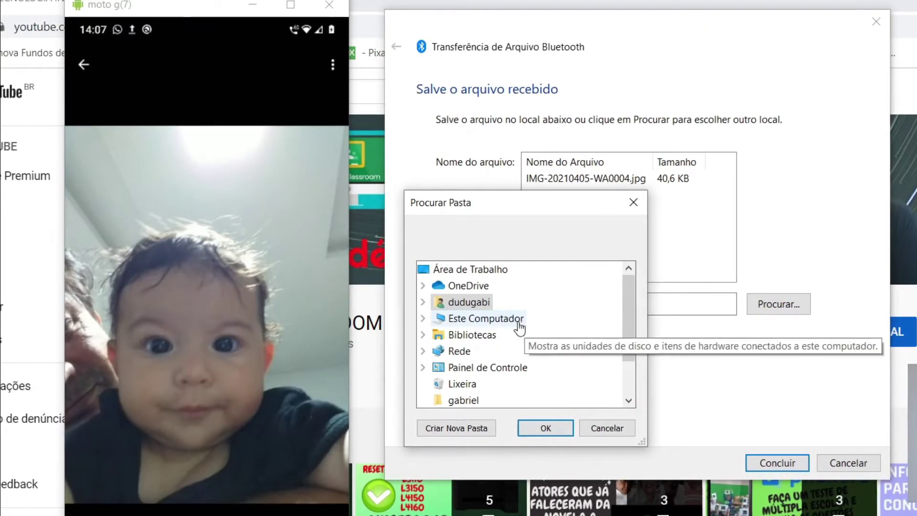
left_click(502, 319)
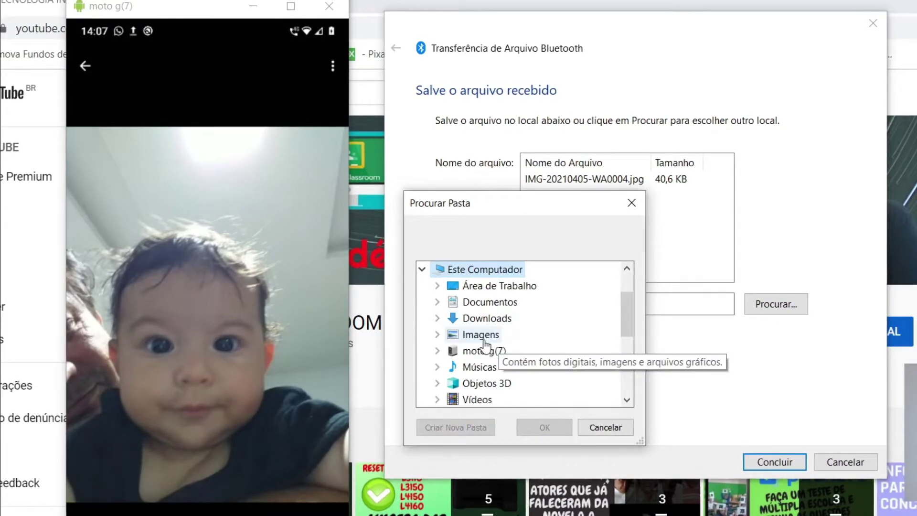
double_click(481, 336)
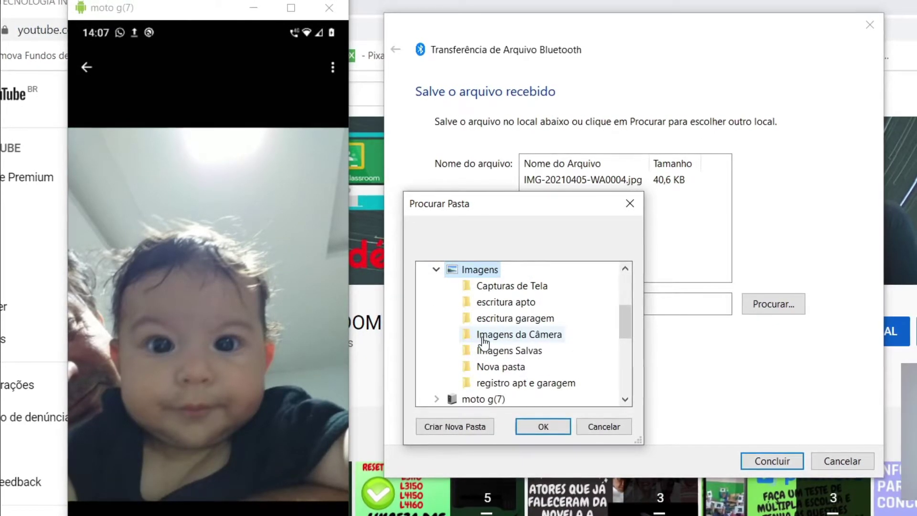
left_click(543, 426)
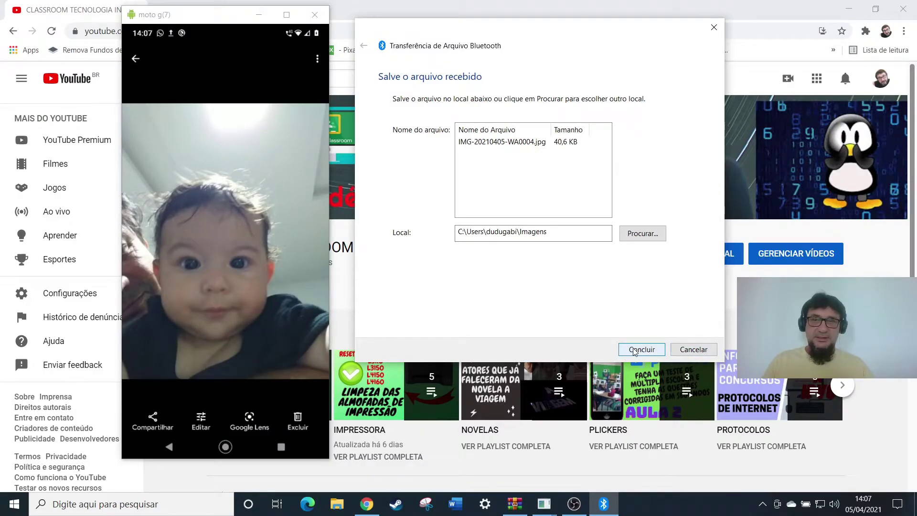
left_click(635, 350)
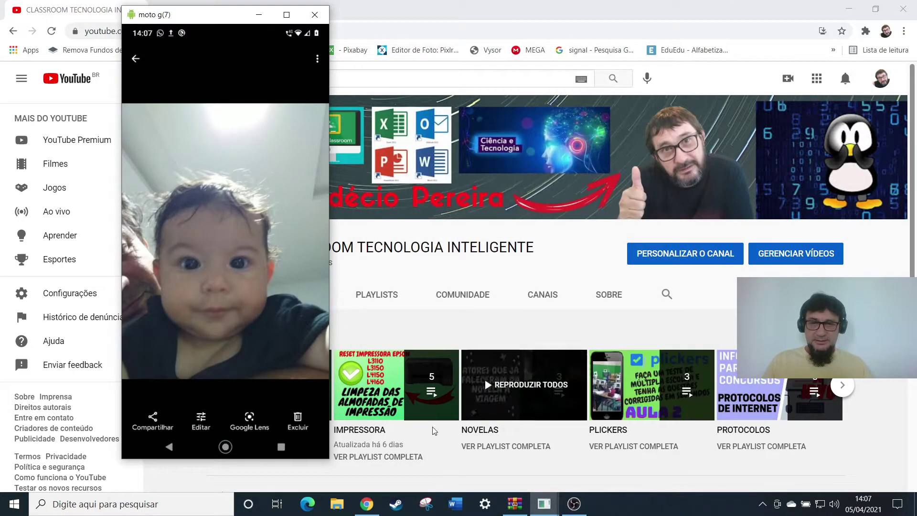
- Check the Imagens folder in File Explorer for the received photo and close the window
left_click(337, 506)
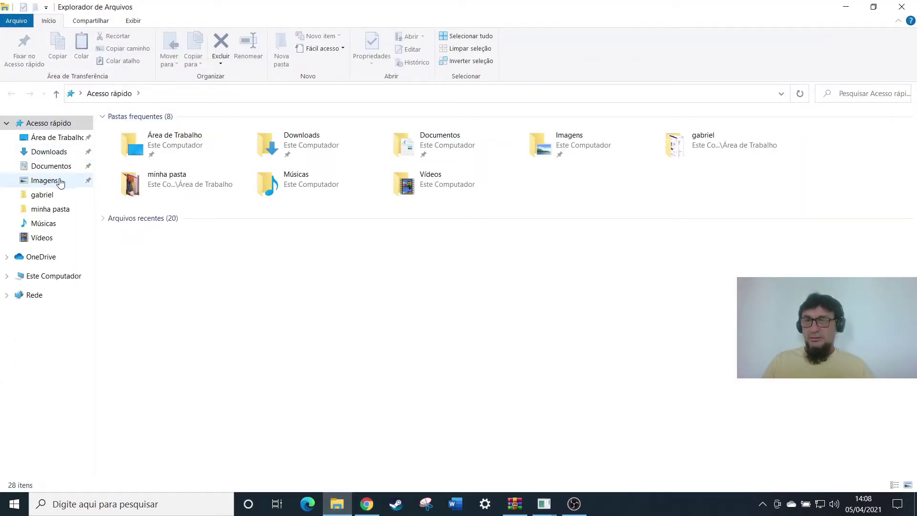
left_click(60, 181)
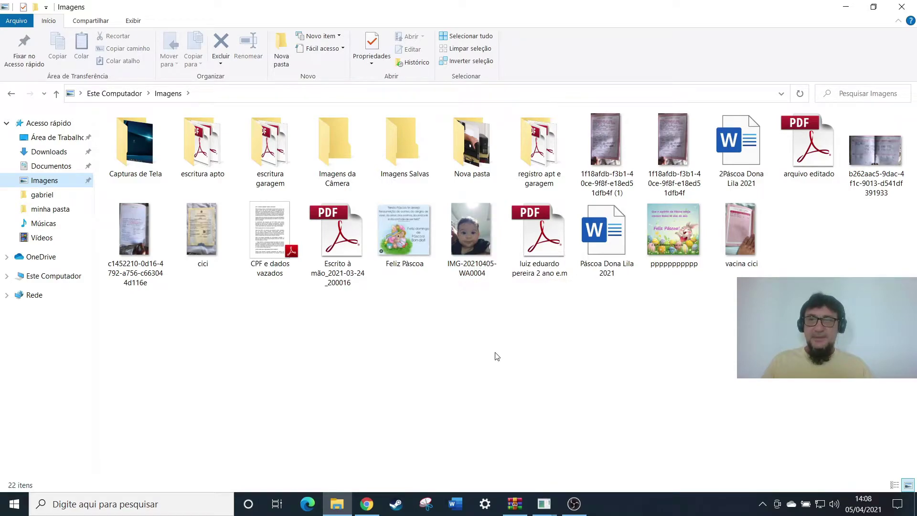
left_click(901, 7)
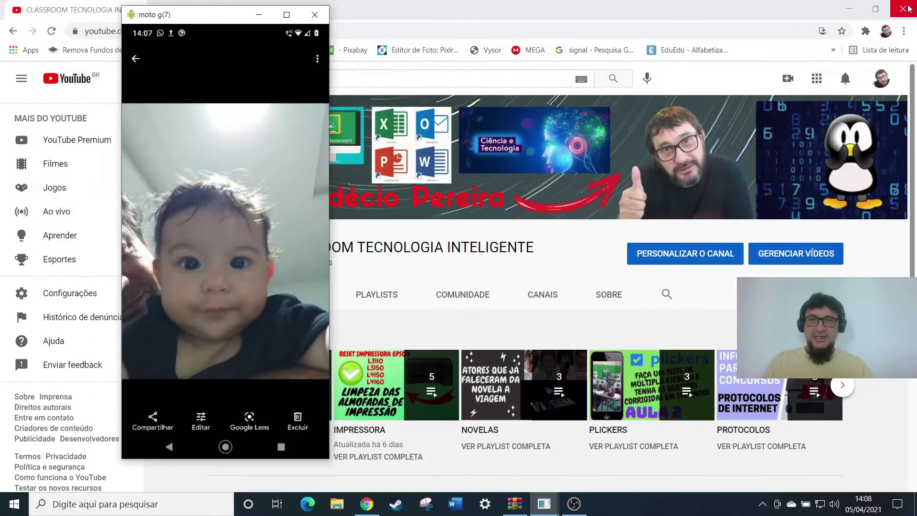
- Return to WhatsApp Images, select the three Easter egg pictures, the baby photo and the Feliz Páscoa picture, and share them via Bluetooth
left_click(170, 447)
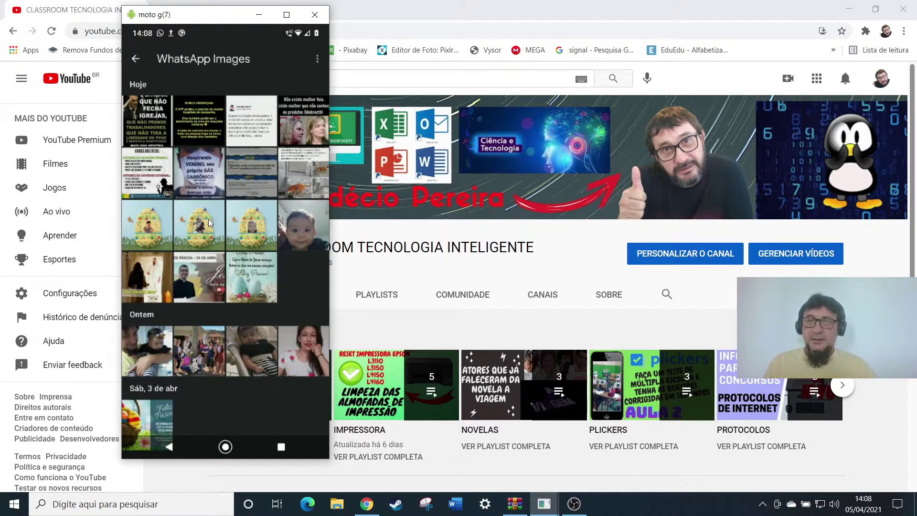
left_click(160, 226)
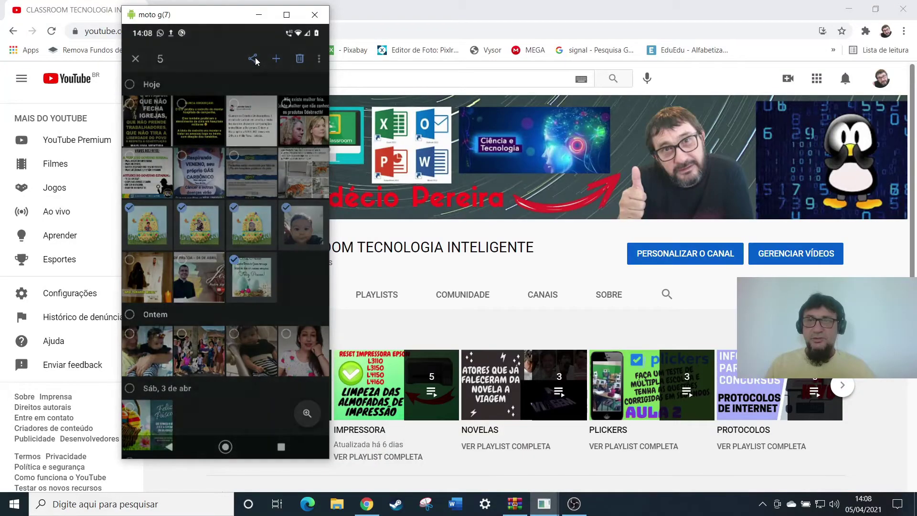
left_click(253, 58)
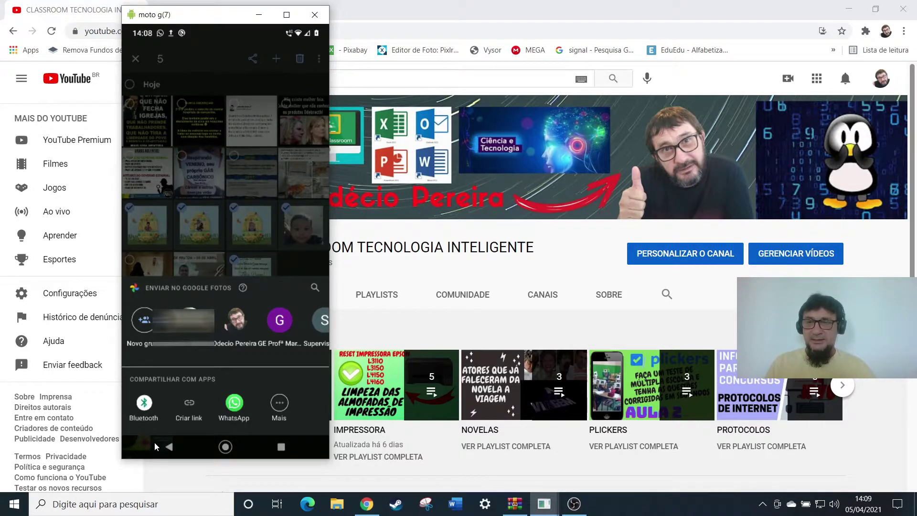
left_click(144, 404)
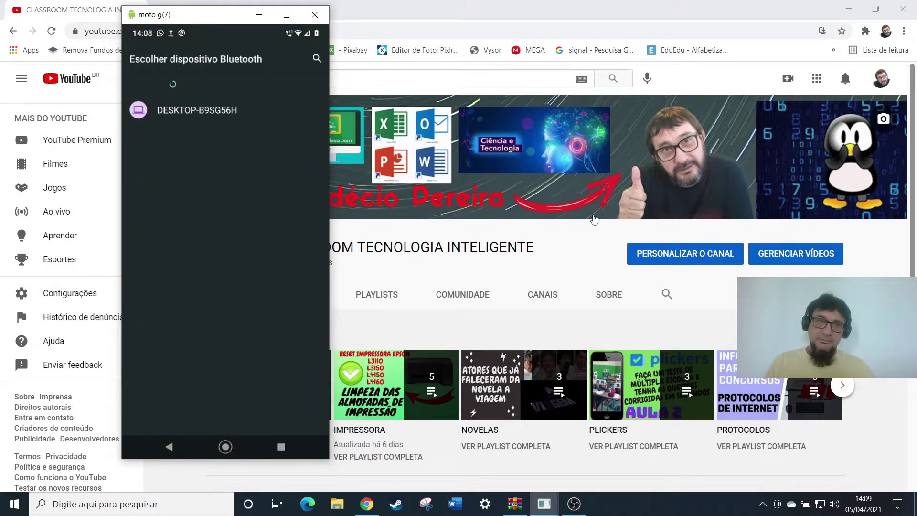
- Start Receber Arquivo from the Bluetooth notification icon on the PC and send the five images to DESKTOP-B9SG56H
left_click(762, 506)
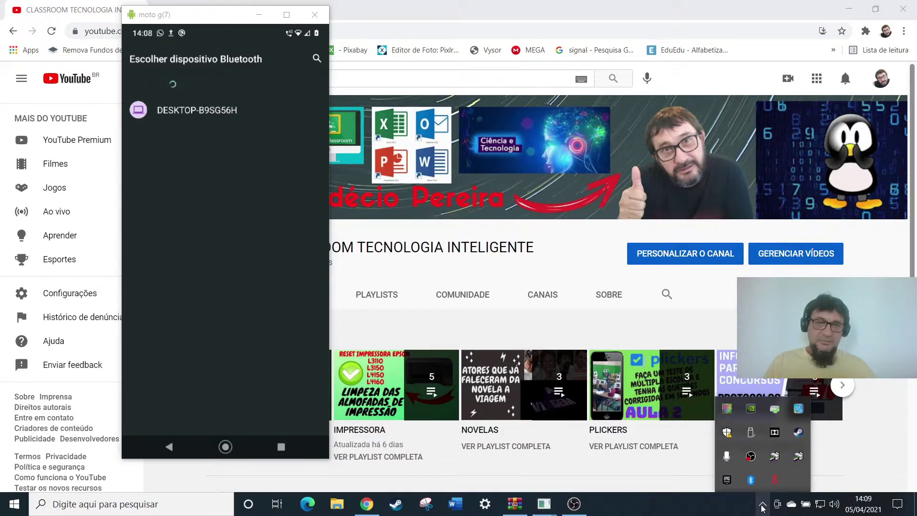
right_click(752, 480)
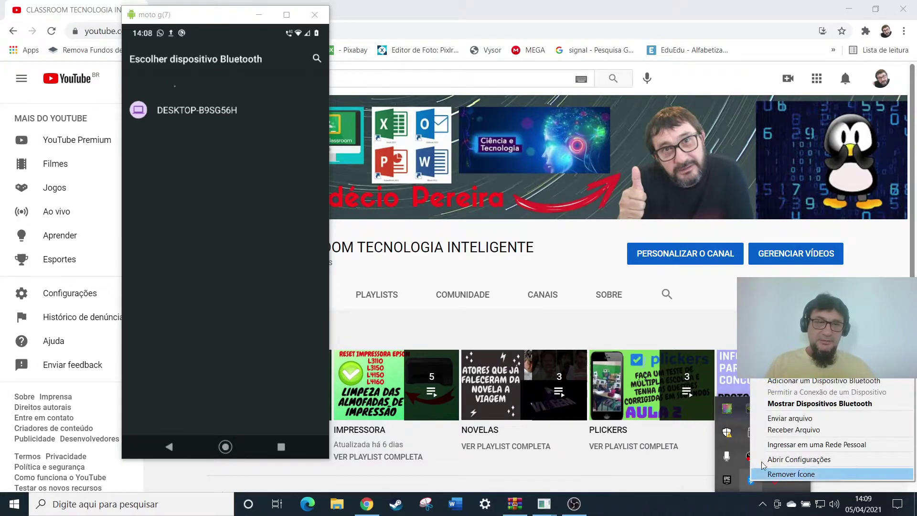
left_click(795, 431)
left_click_drag(449, 93, 522, 46)
left_click(188, 110)
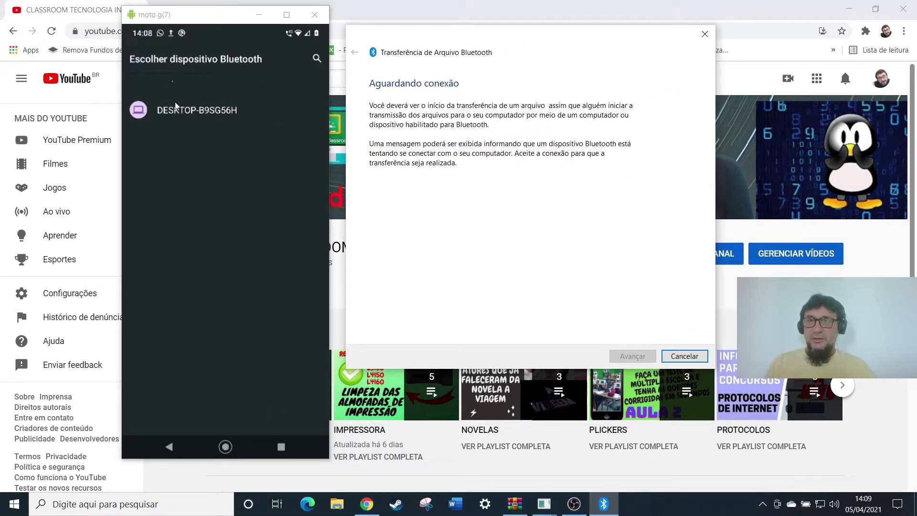
left_click(176, 107)
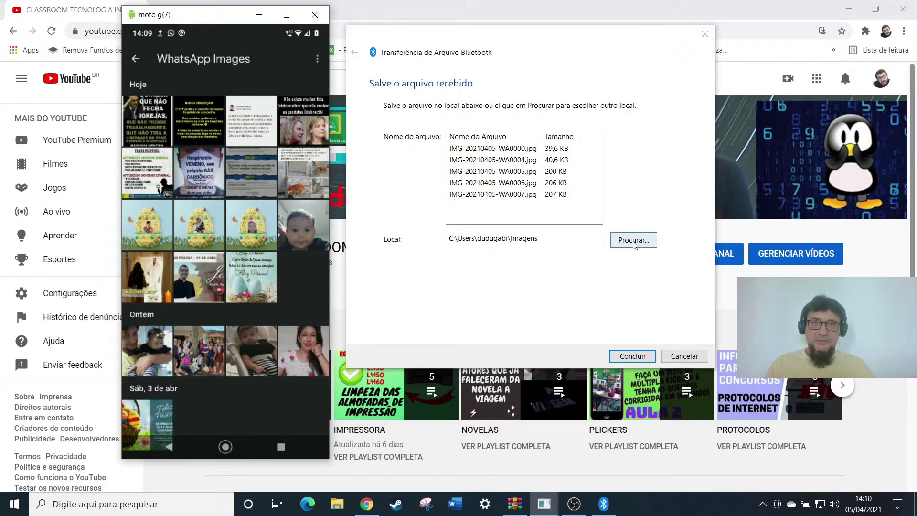
- Save the five received images in the Músicas folder of Este Computador and finish the Bluetooth transfer
left_click(648, 241)
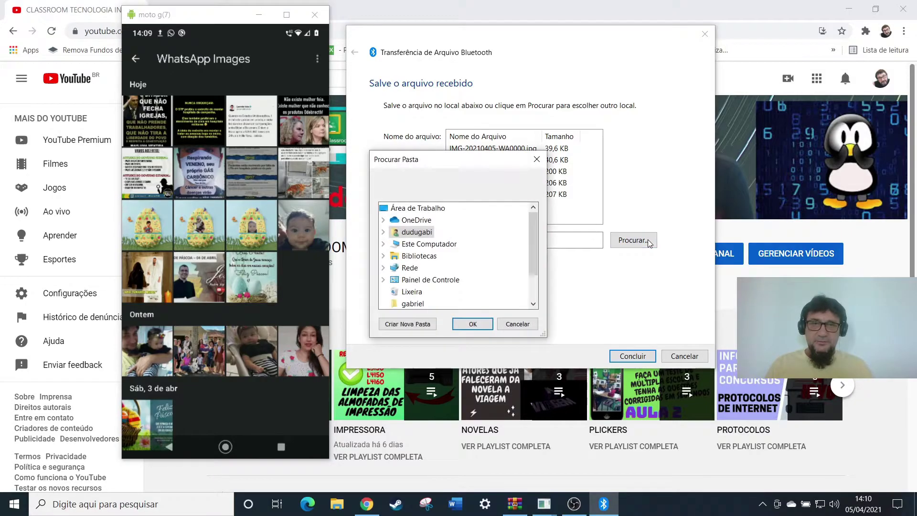
left_click(423, 243)
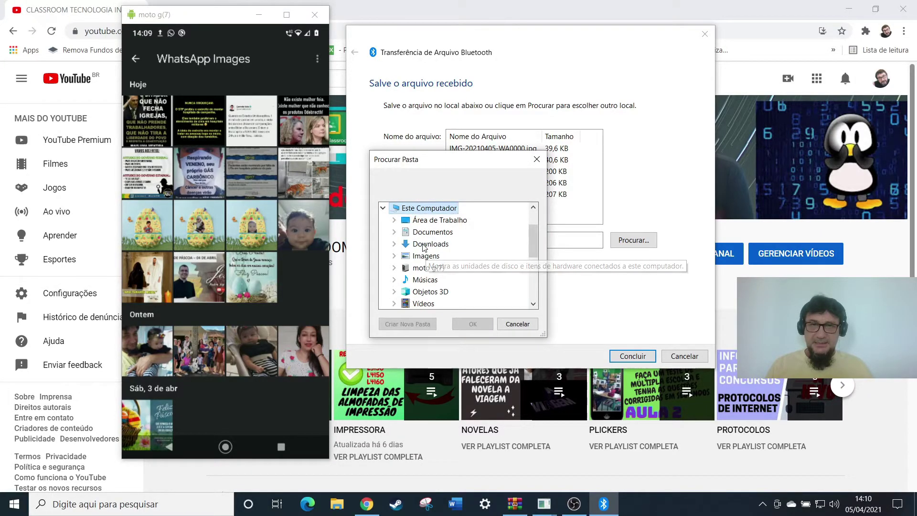
left_click(424, 280)
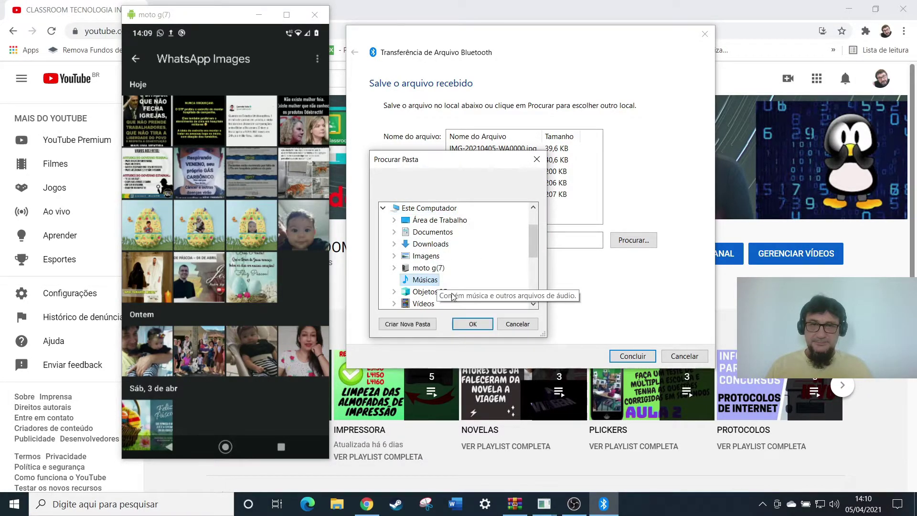
left_click(472, 324)
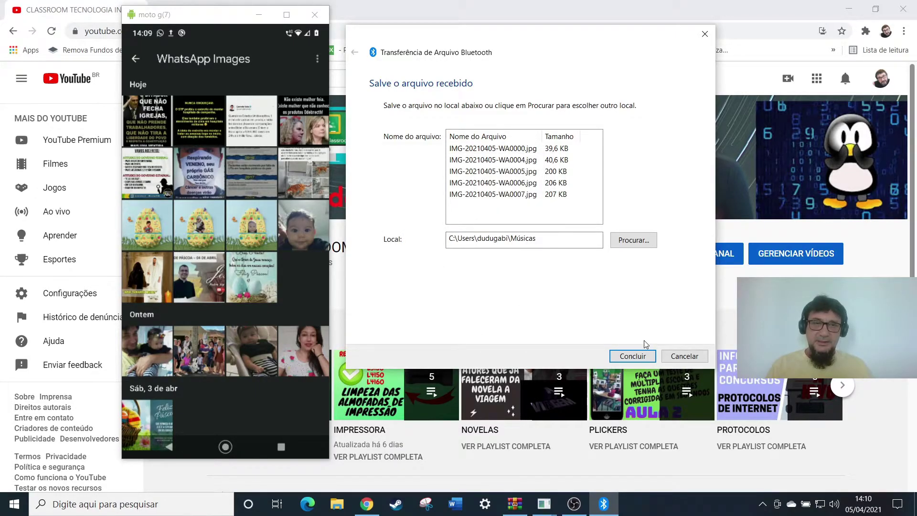
left_click(634, 358)
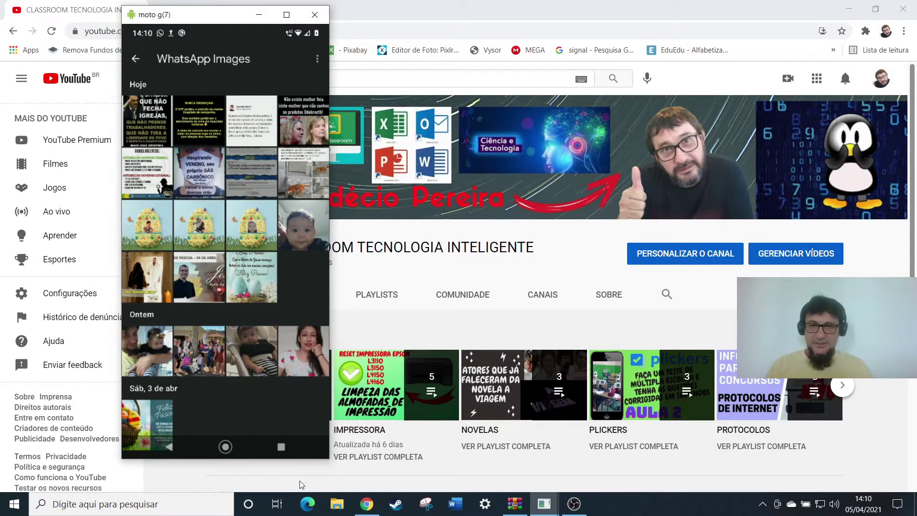
- Check the Músicas folder in File Explorer for the received images and minimize the window
left_click(334, 511)
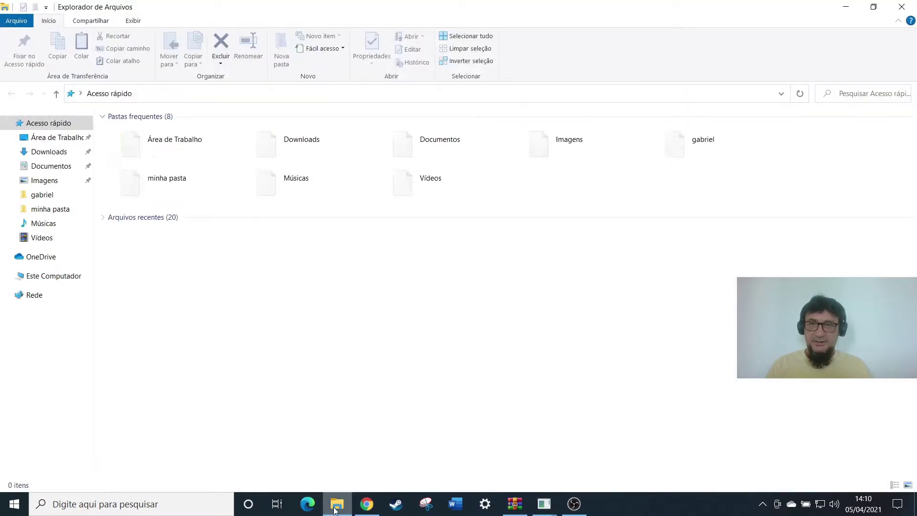
left_click(54, 276)
double_click(744, 143)
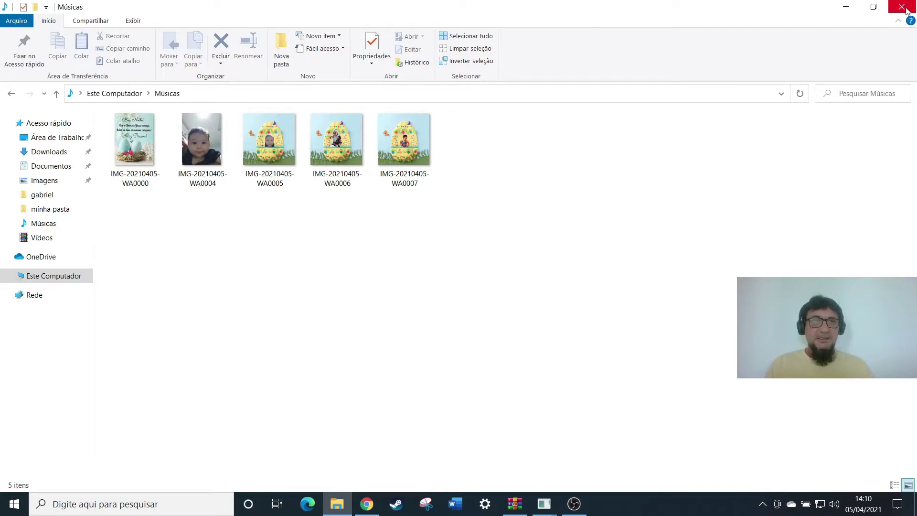
left_click(843, 9)
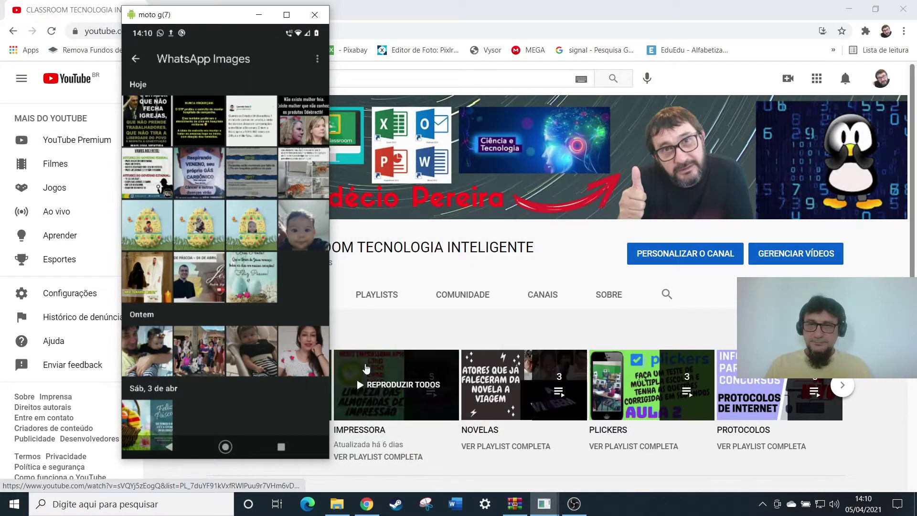
- Open the Brazilian flag video from the phone's WhatsApp Video folder and share it via Bluetooth in Tamanho real
left_click(168, 447)
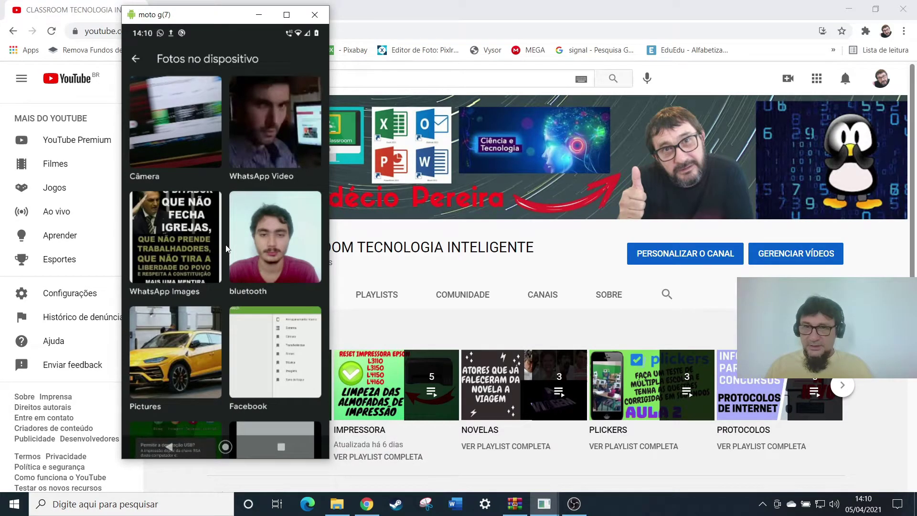
left_click(269, 179)
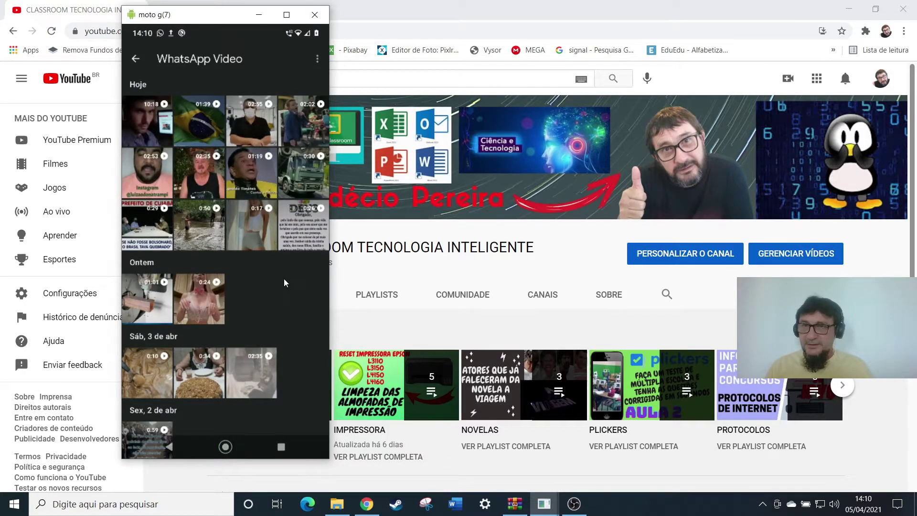
left_click(200, 121)
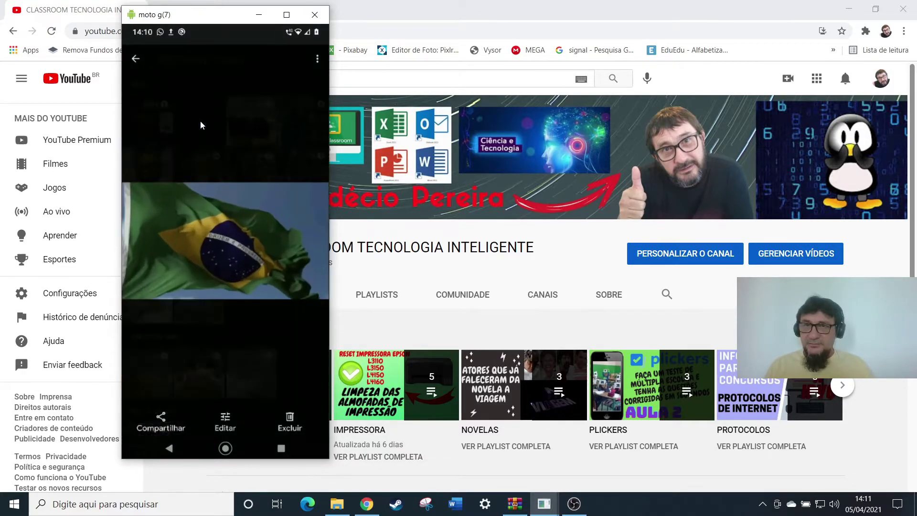
left_click(191, 363)
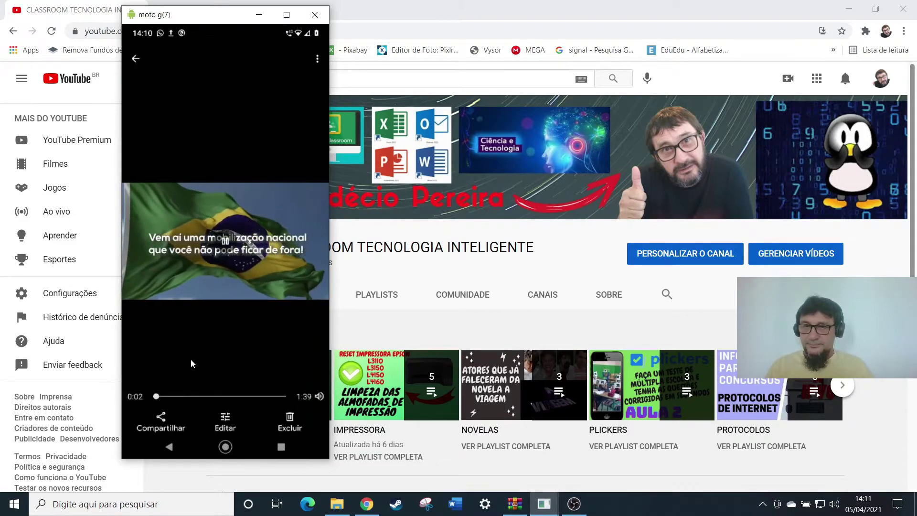
left_click(163, 423)
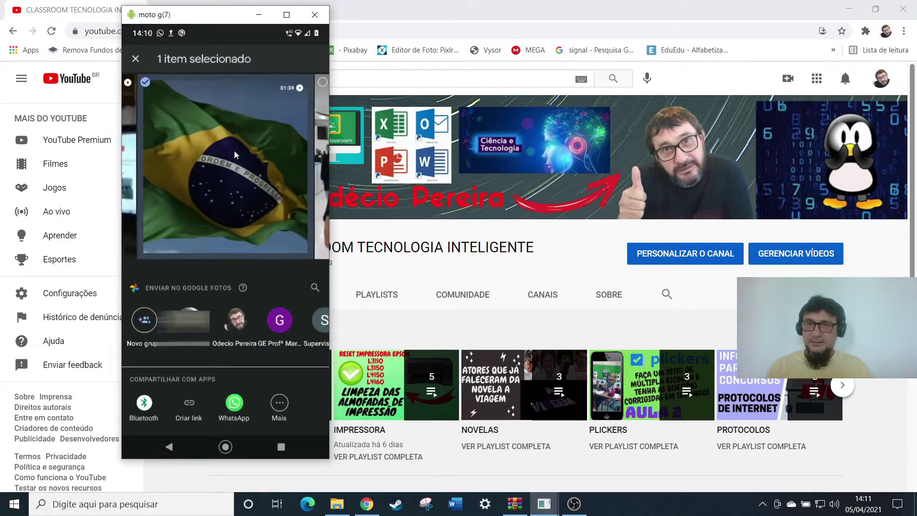
left_click(150, 409)
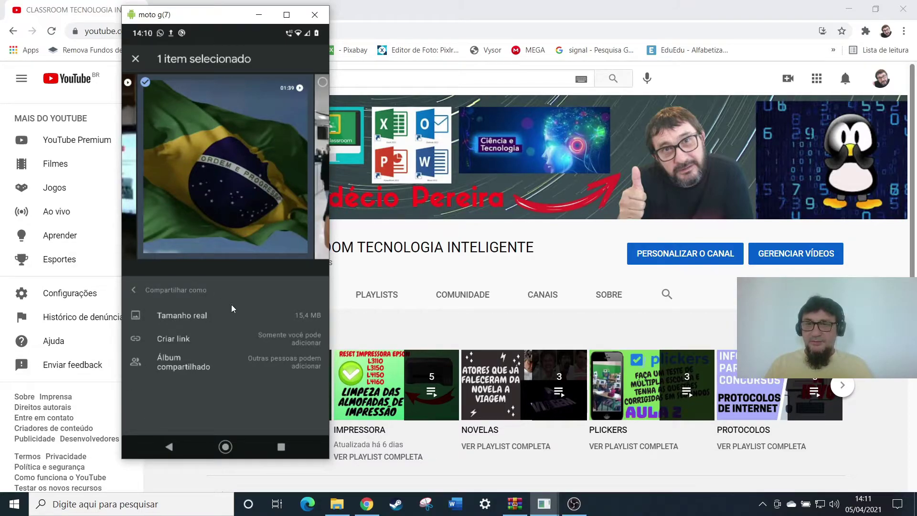
left_click(186, 318)
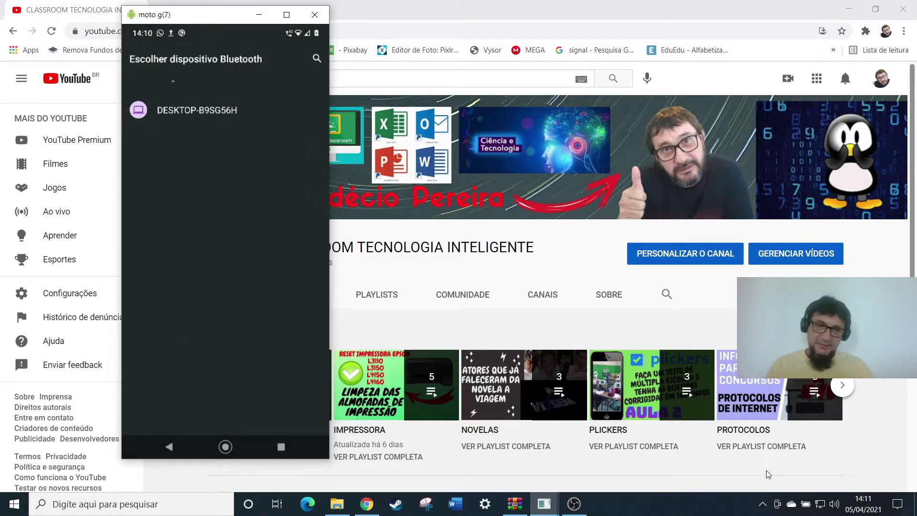
- Start Receber Arquivo from the PC's Bluetooth notification icon and send the video to DESKTOP-B9SG56H
left_click(762, 508)
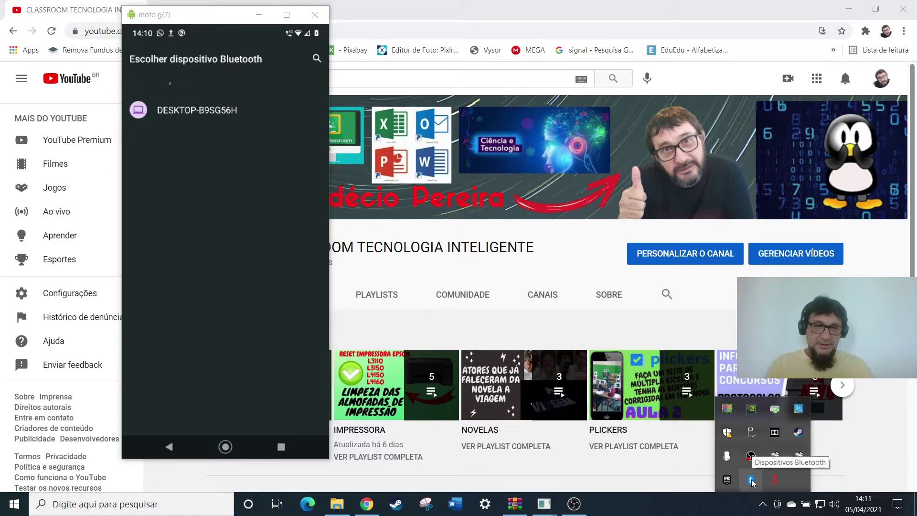
right_click(751, 481)
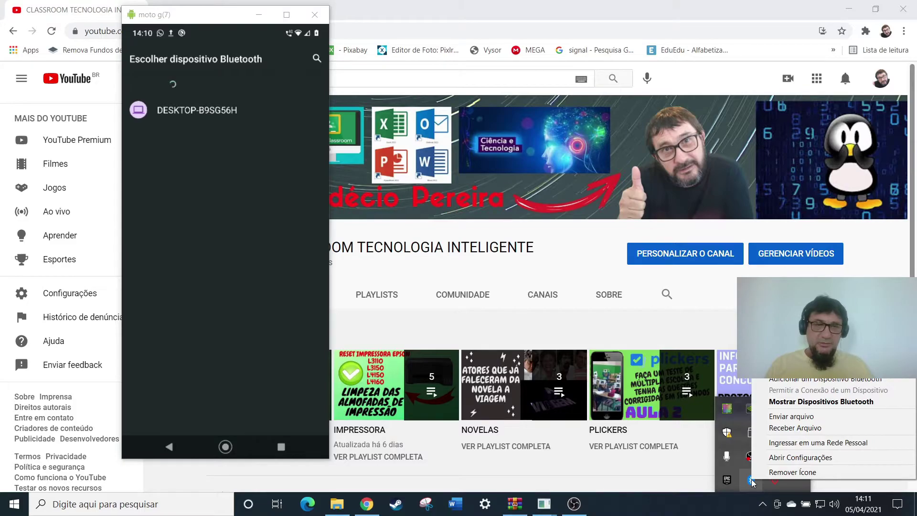
left_click(793, 427)
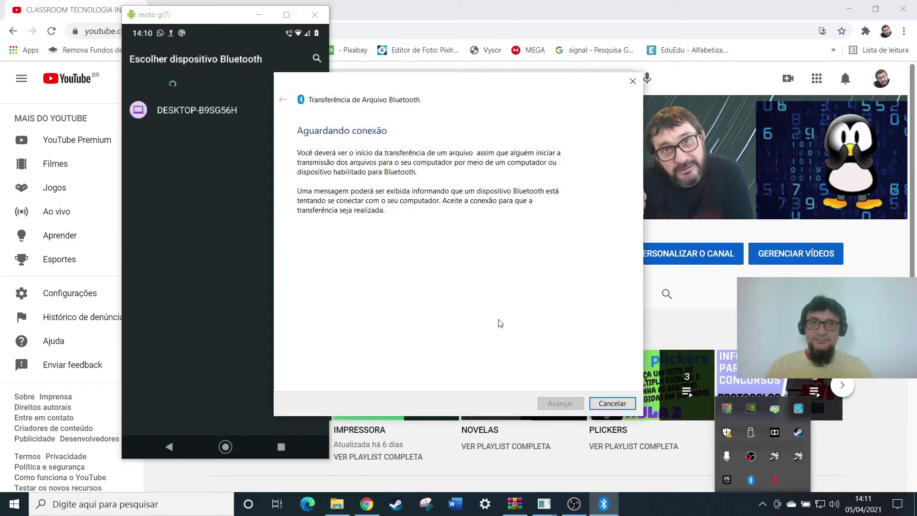
left_click_drag(429, 86, 537, 55)
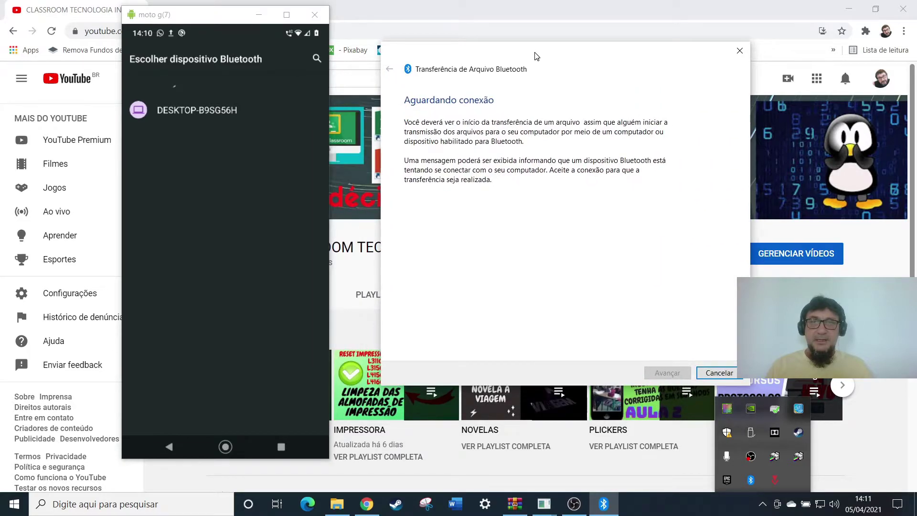
left_click(181, 110)
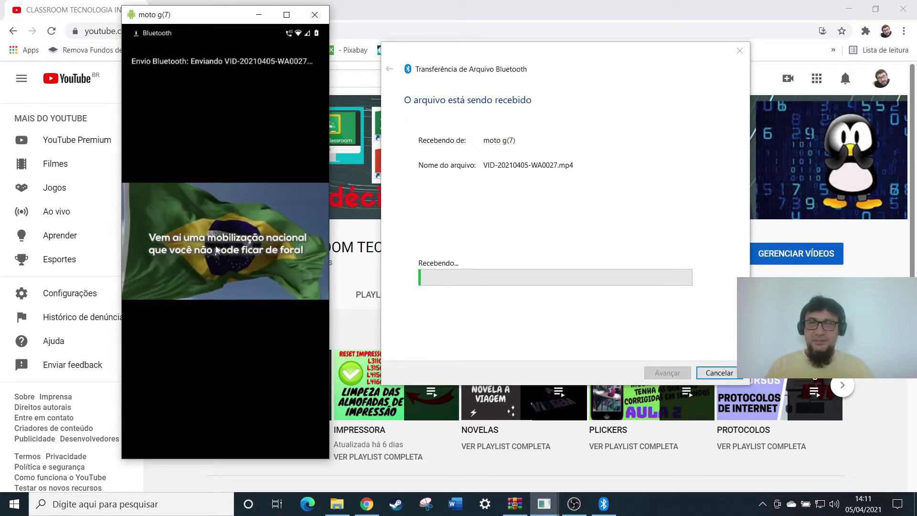
- Leave the playing video and return to the Fotos no dispositivo folder list on the phone
left_click(205, 151)
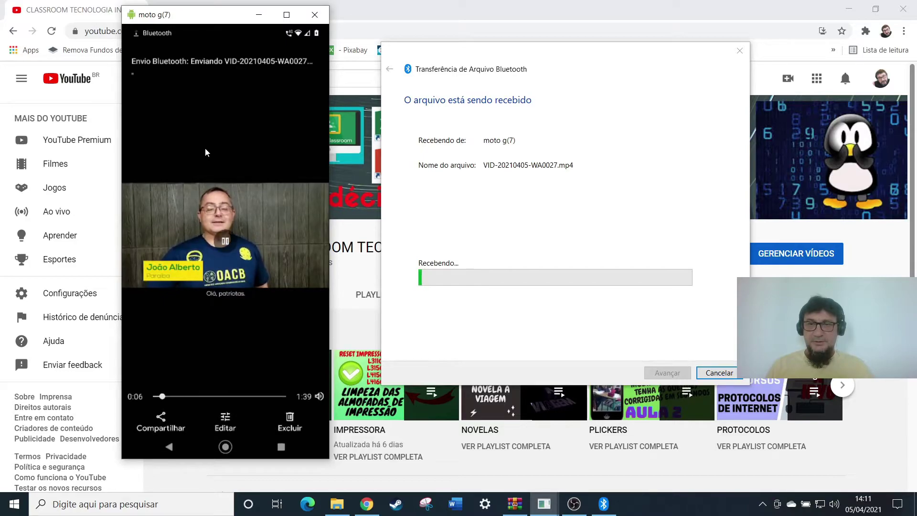
left_click(169, 397)
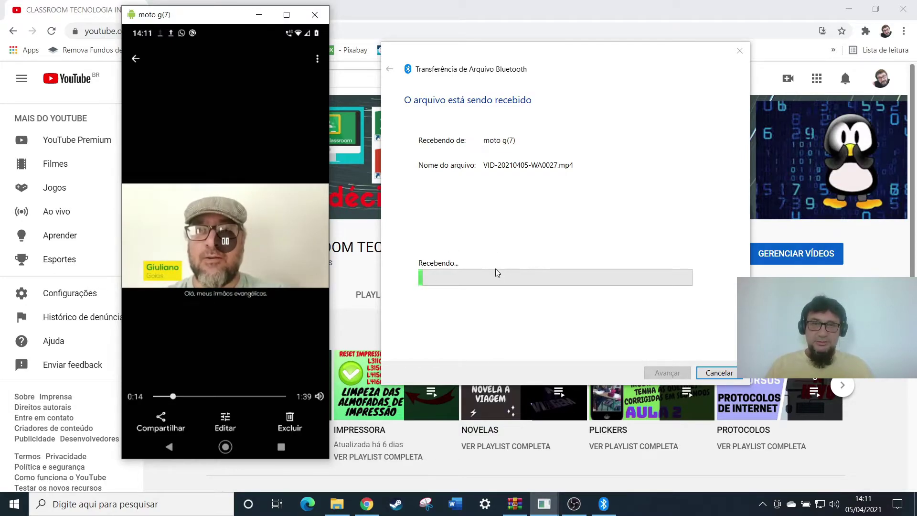
left_click(172, 450)
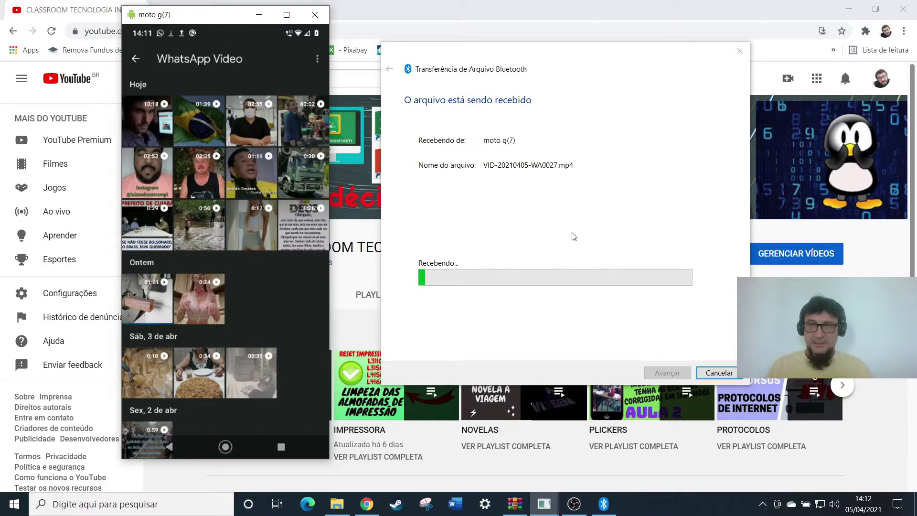
left_click(173, 446)
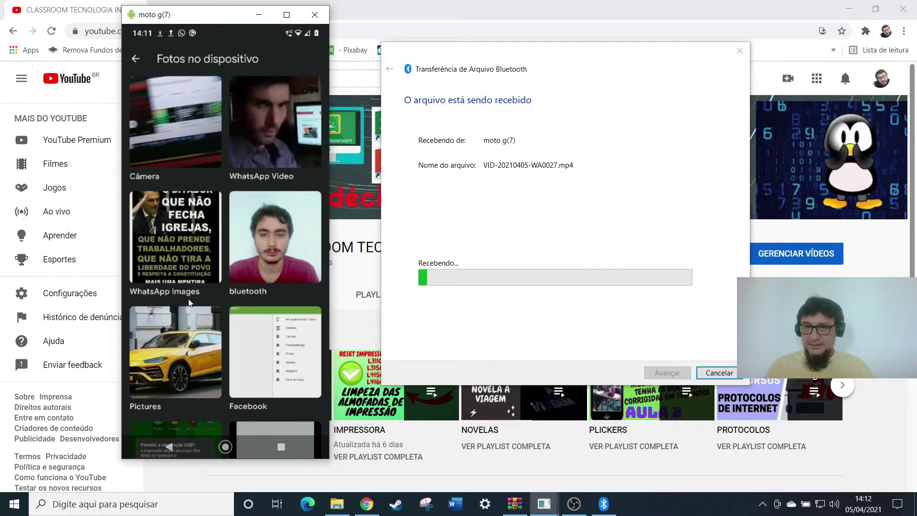
- Select the elephant, yellow car and sunflower photos in the Pictures folder and share them via Bluetooth
left_click(145, 402)
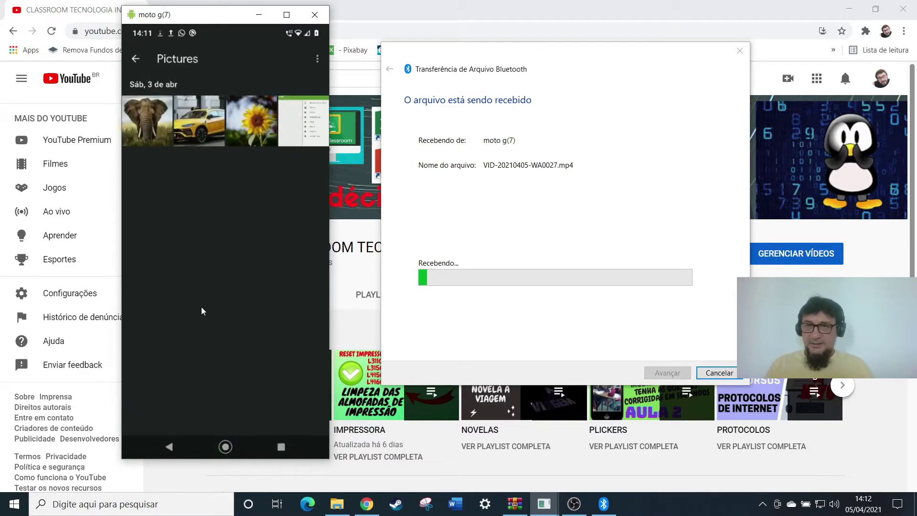
left_click(154, 134)
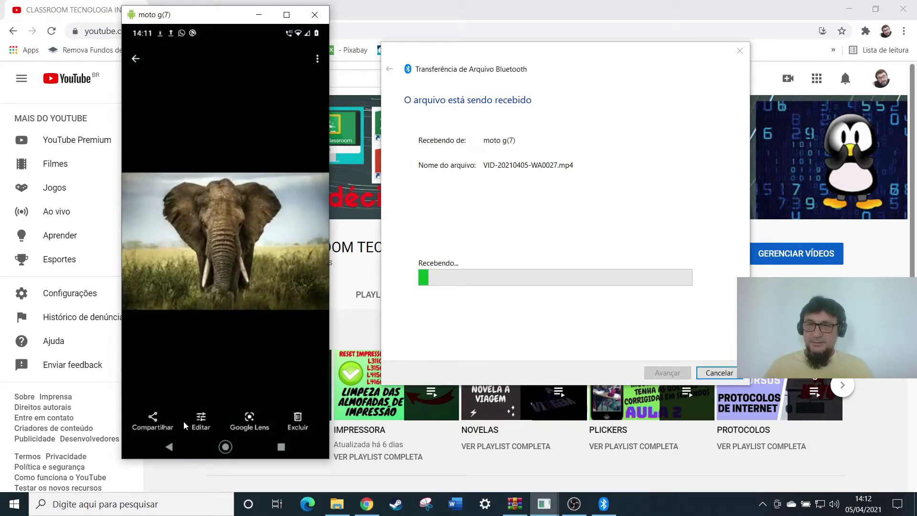
left_click(170, 447)
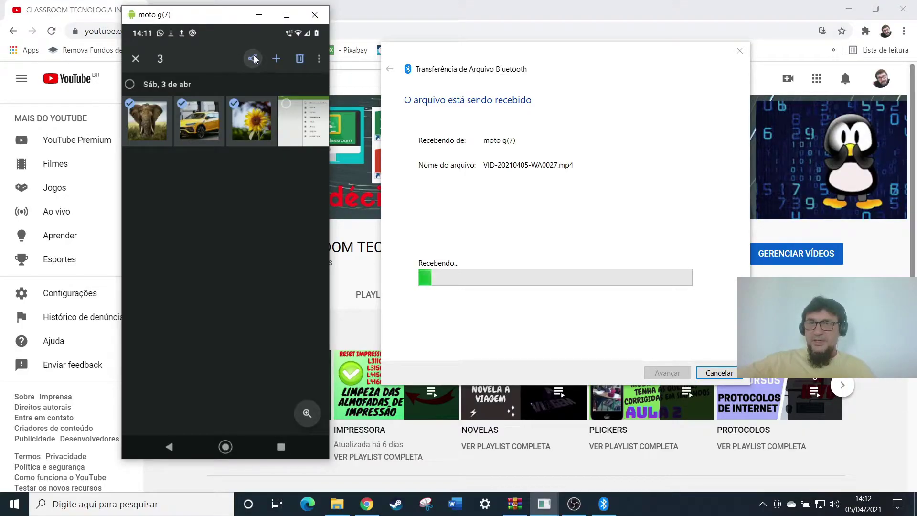
left_click(253, 59)
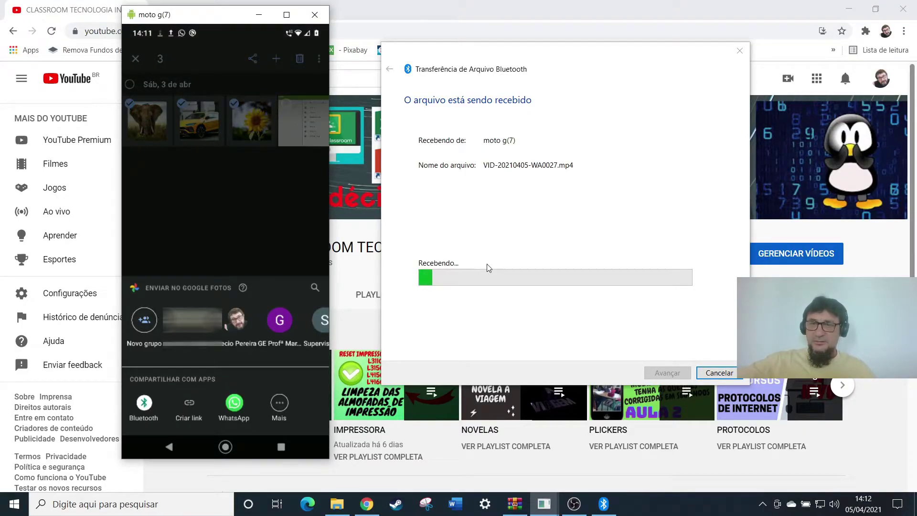
left_click(149, 402)
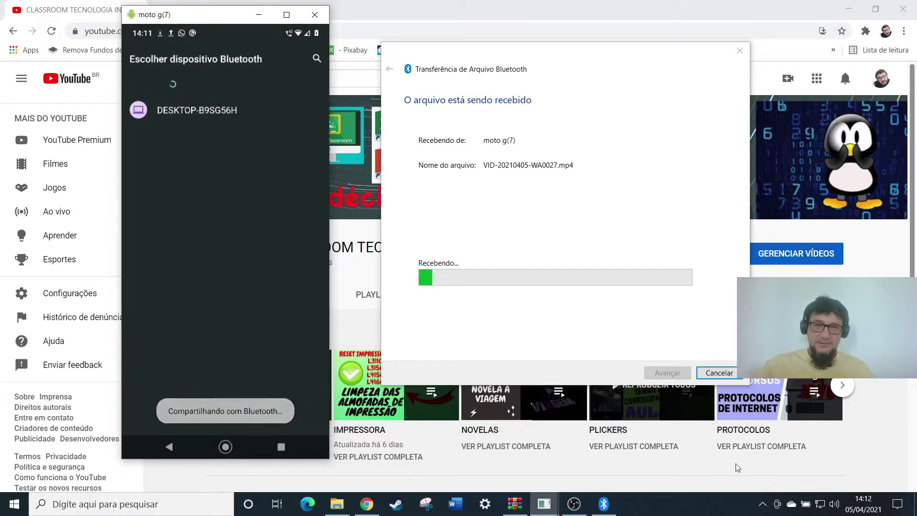
- Start a second Receber Arquivo session on the PC, send the three photos to DESKTOP-B9SG56H, and move the new transfer window aside
left_click(762, 503)
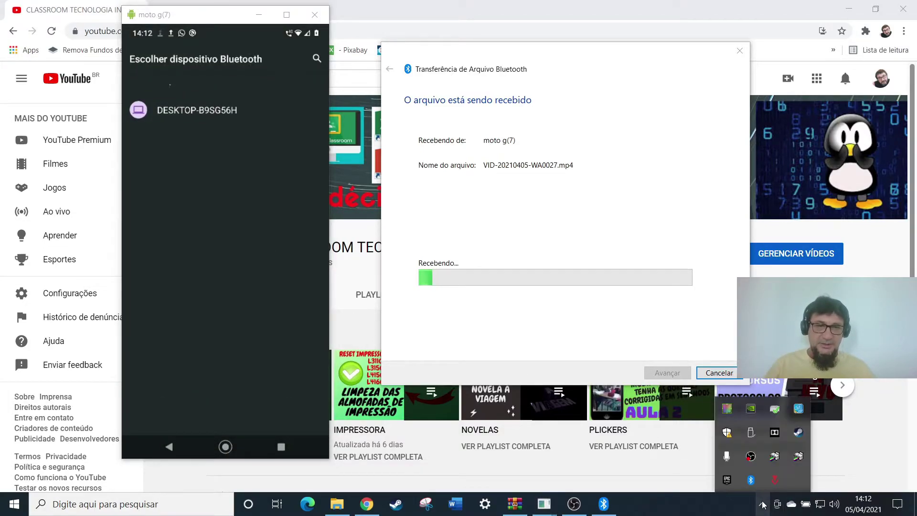
right_click(752, 480)
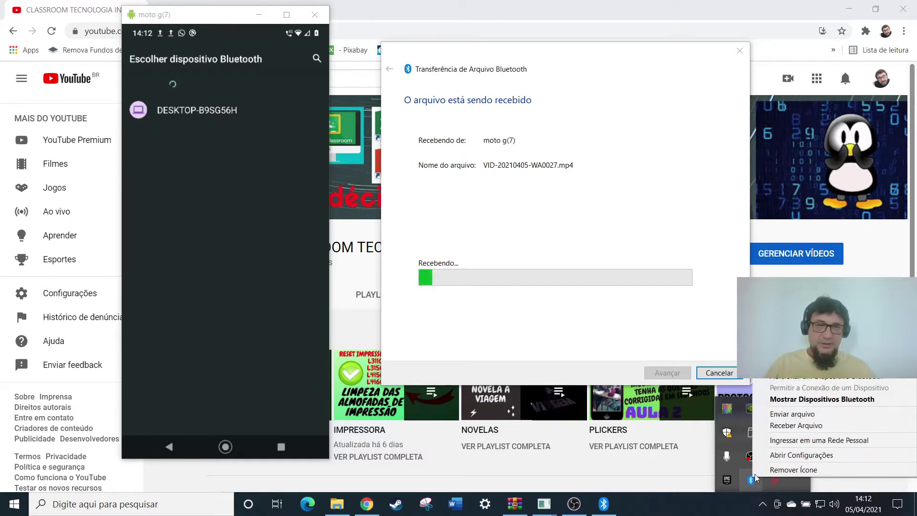
left_click(795, 425)
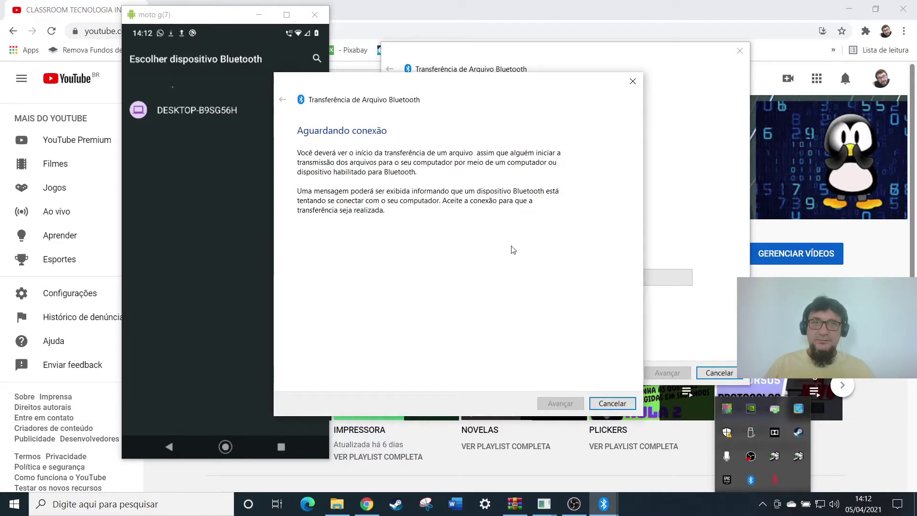
left_click_drag(458, 88, 641, 85)
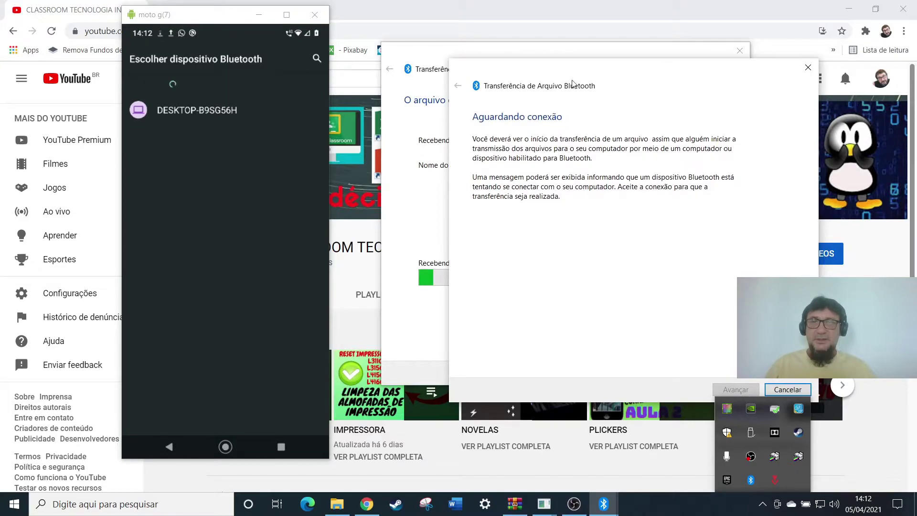
left_click(152, 114)
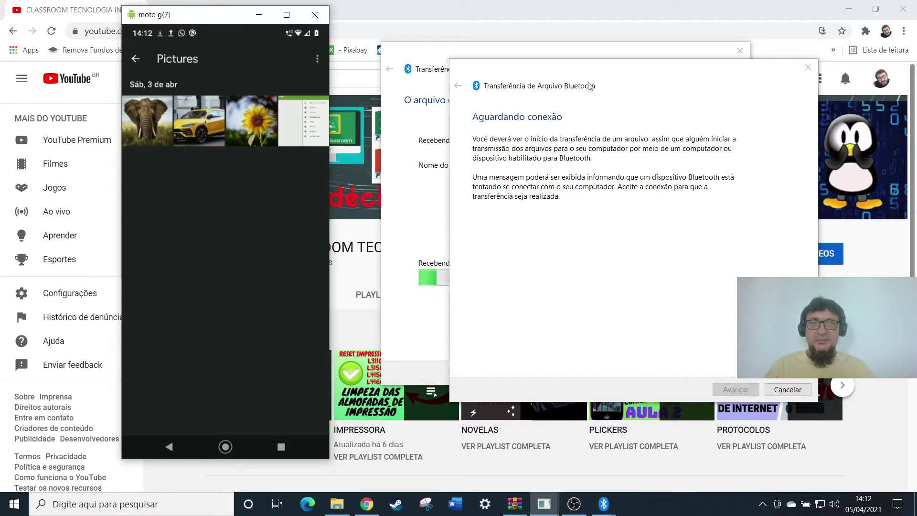
left_click_drag(588, 84, 682, 118)
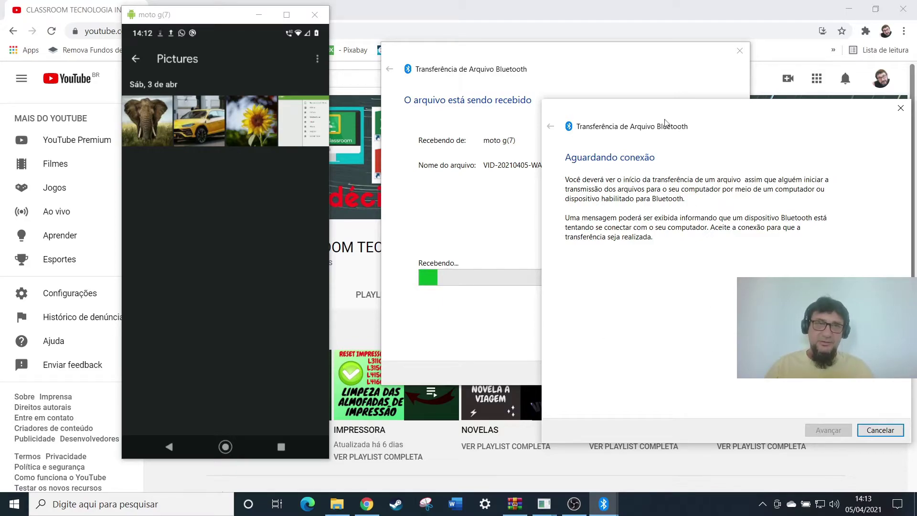
- Cancel the first video transfer still being received and save the three received photos in the Músicas folder
left_click(438, 220)
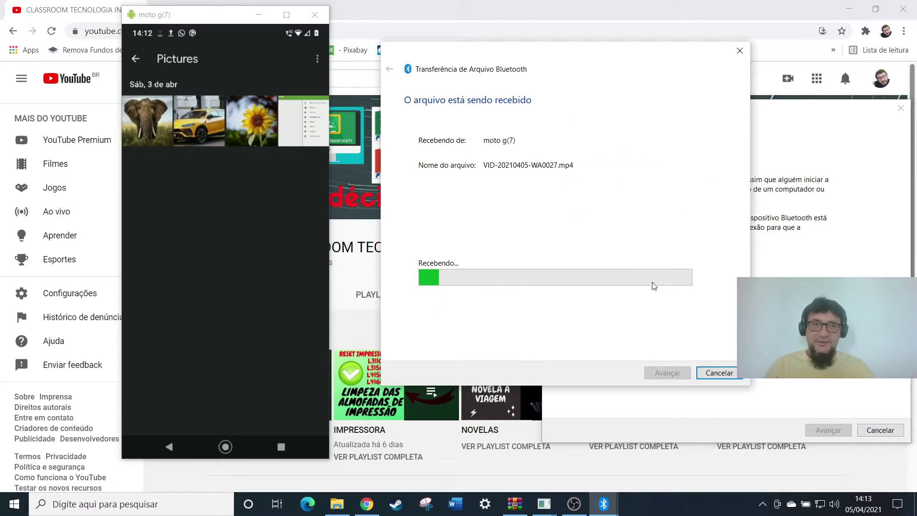
left_click(720, 373)
left_click_drag(690, 114, 499, 72)
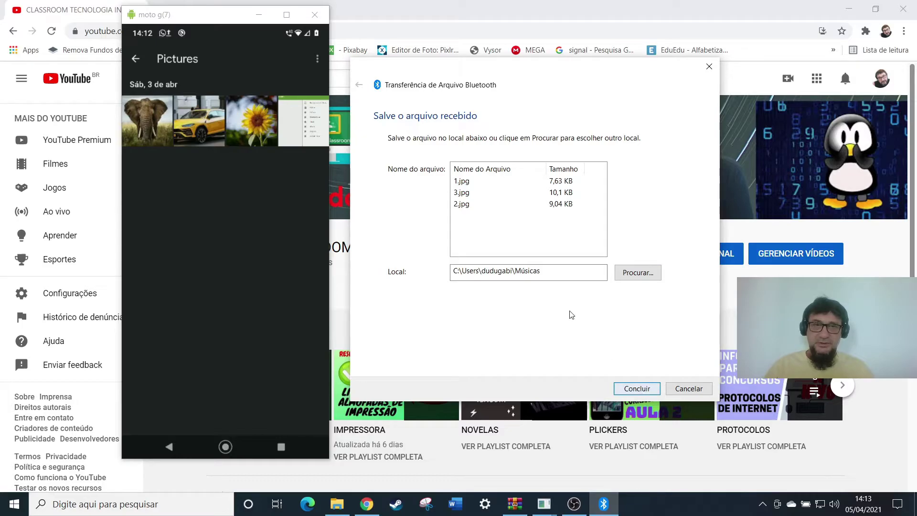
left_click(638, 388)
- Check the received photos in the PC's Músicas folder, then minimize it and leave the Pictures folder on the phone
left_click(340, 505)
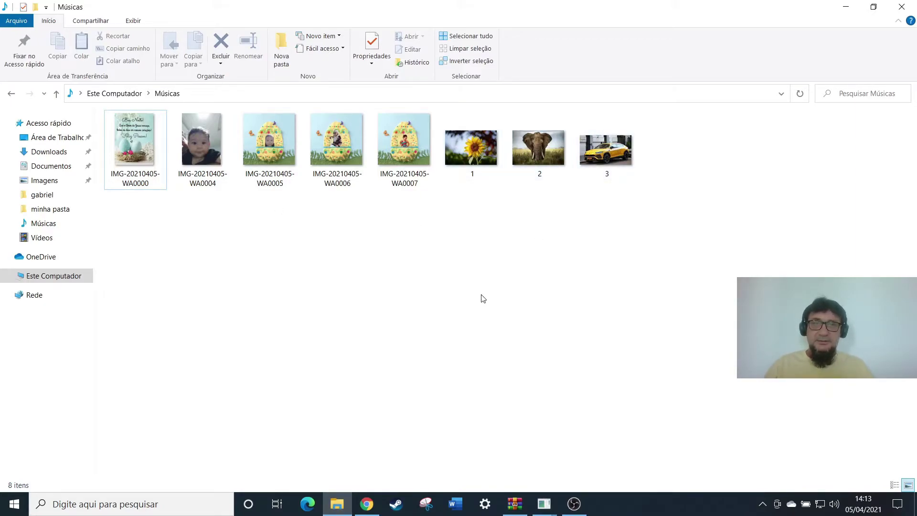
left_click(845, 10)
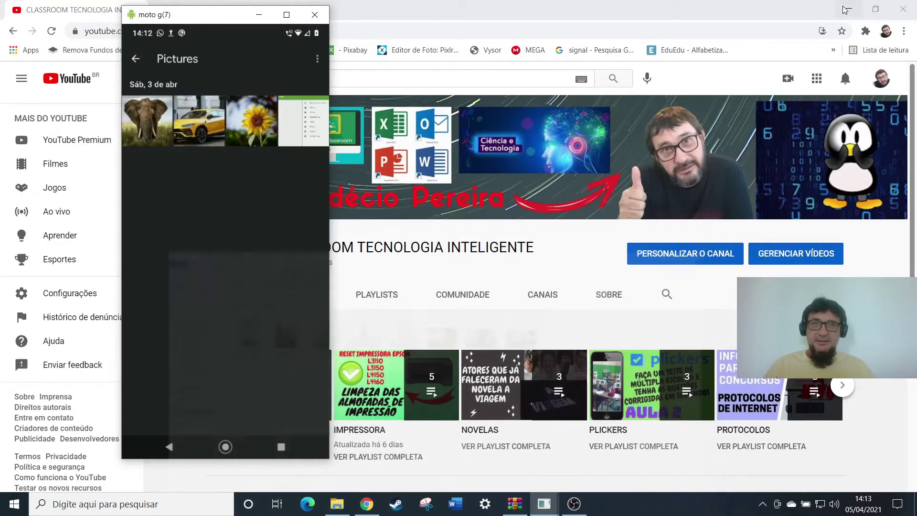
left_click(170, 448)
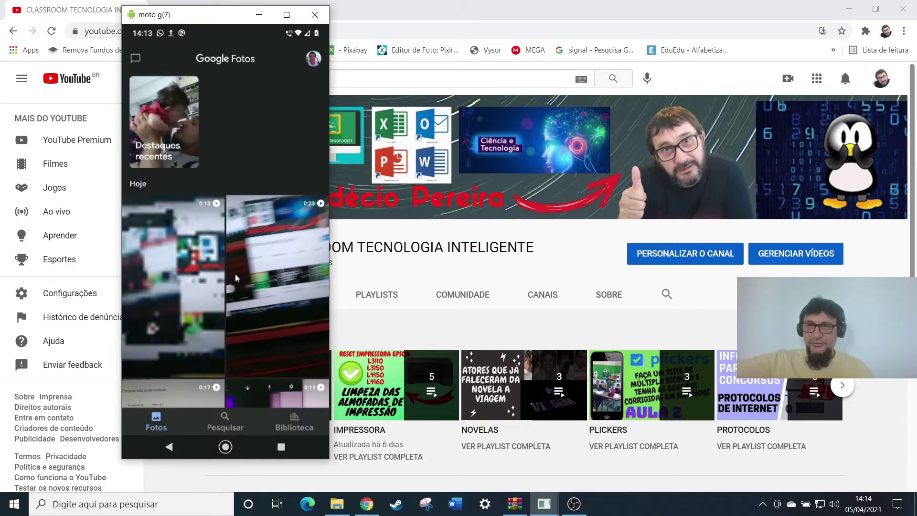
- Open the newest 13-second video in the phone's Câmera folder and share it via Bluetooth at Tamanho real
left_click(300, 417)
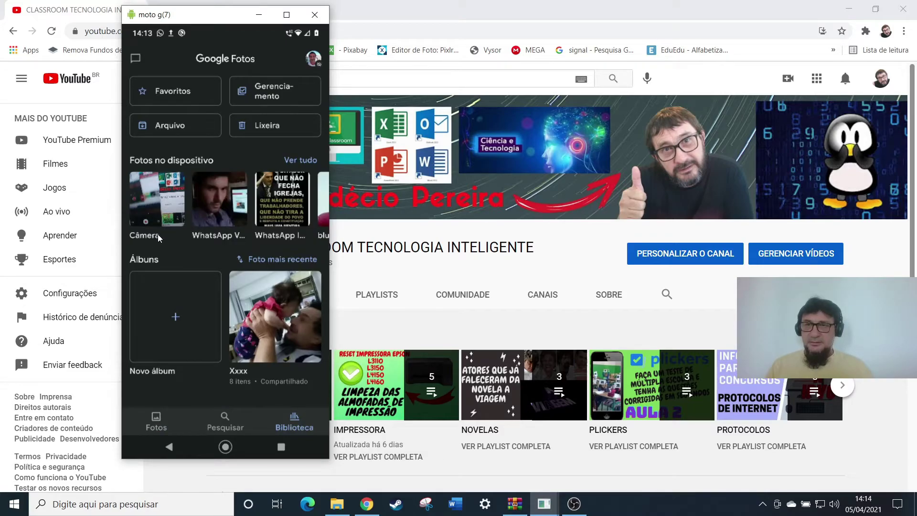
left_click(157, 234)
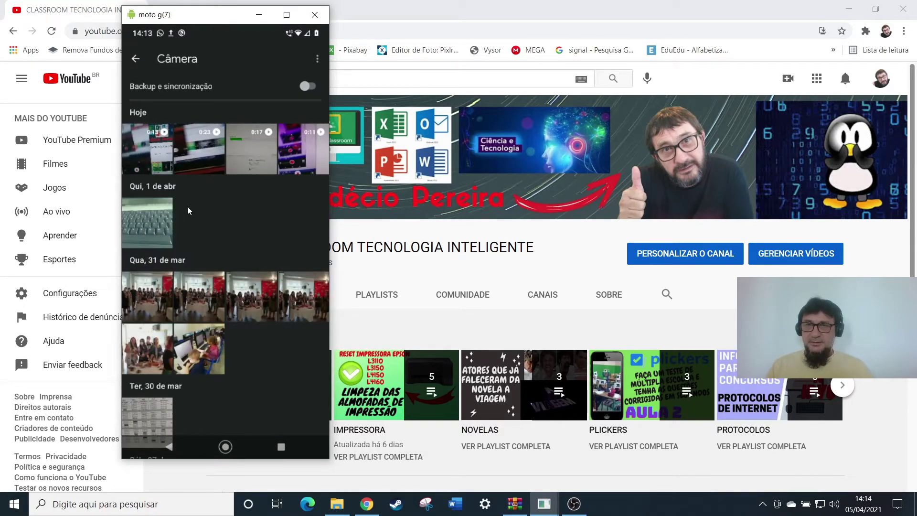
left_click(149, 157)
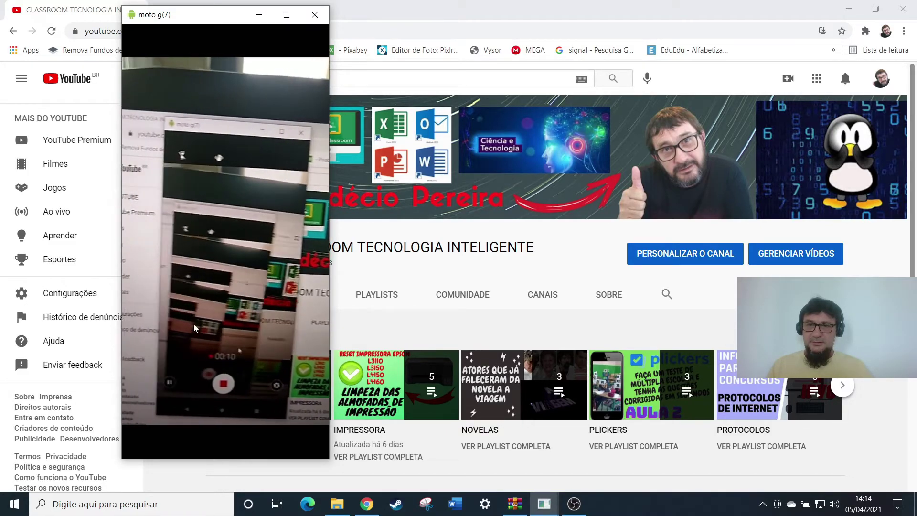
left_click(193, 324)
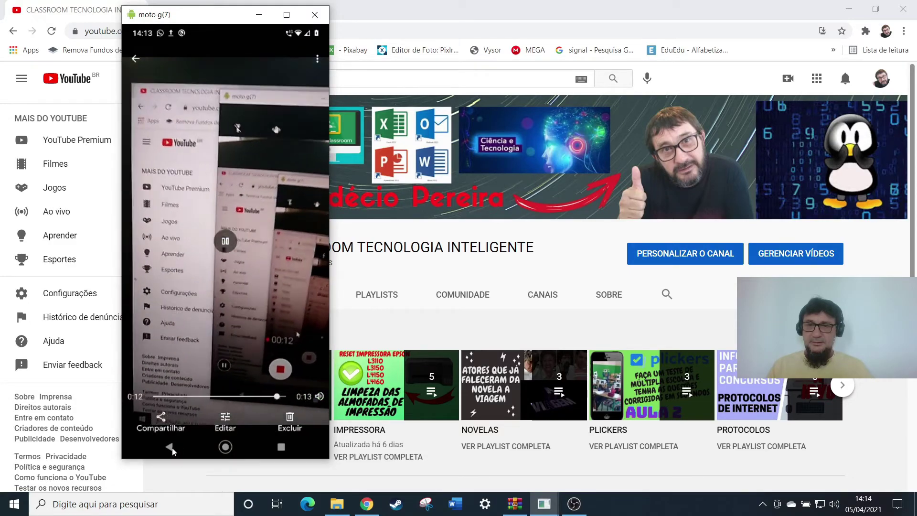
left_click(161, 428)
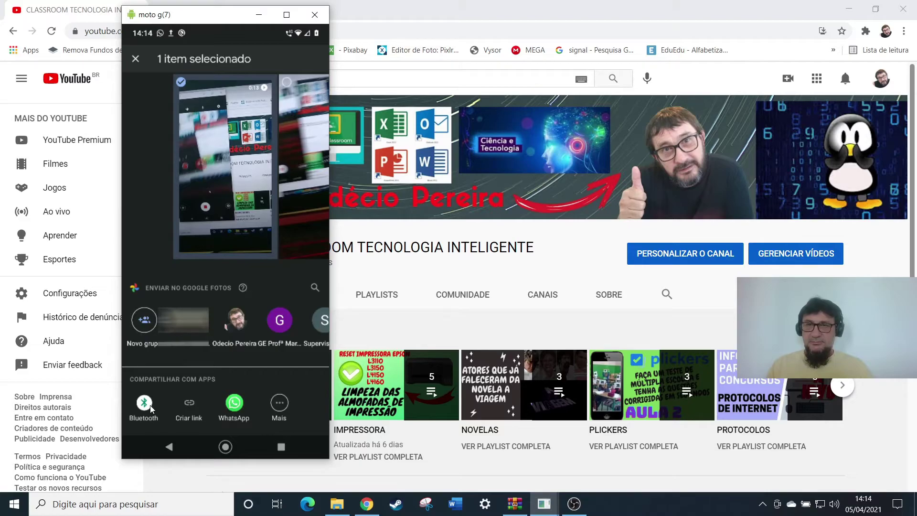
left_click(150, 406)
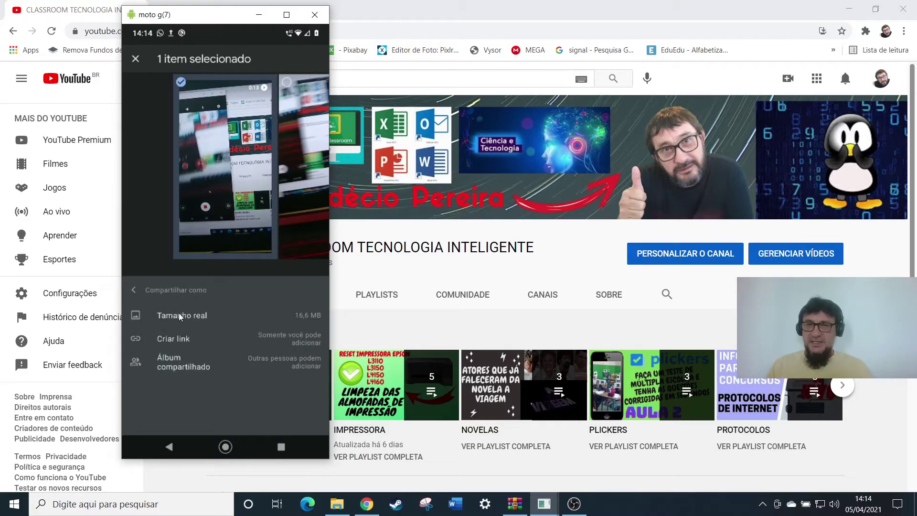
left_click(185, 314)
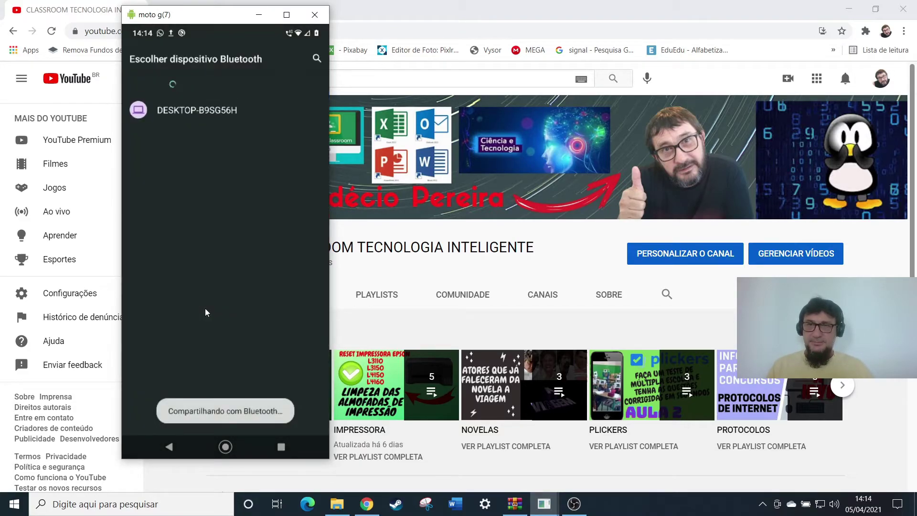
- Start Receber Arquivo from the PC's Bluetooth notification icon and send the Câmera video to DESKTOP-B9SG56H
left_click(763, 504)
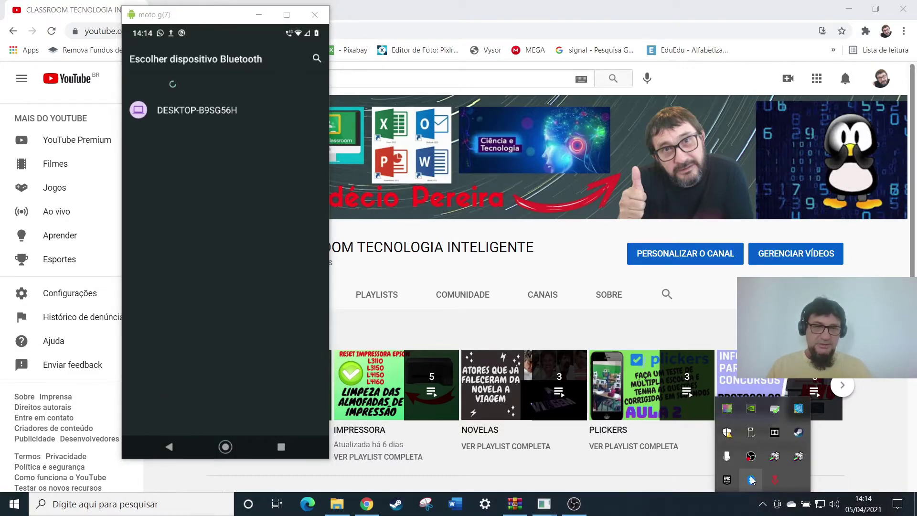
right_click(752, 480)
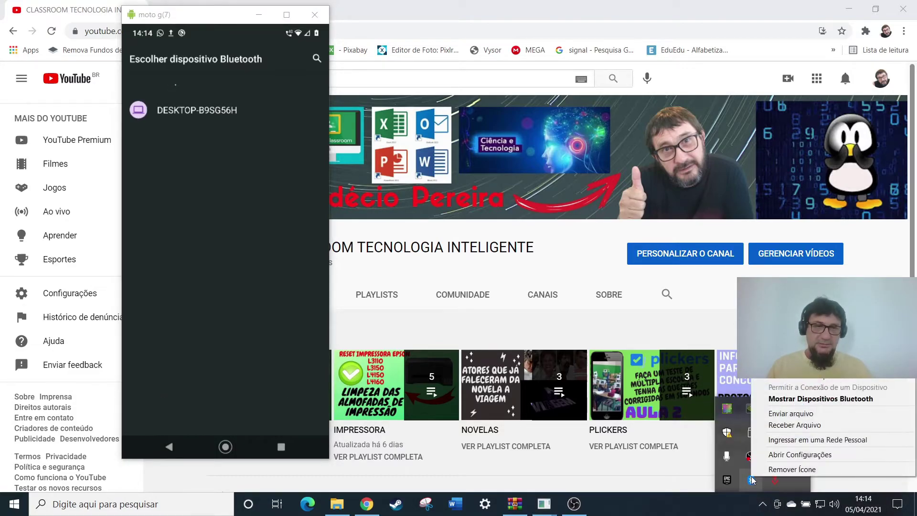
left_click(794, 425)
left_click_drag(396, 81, 486, 53)
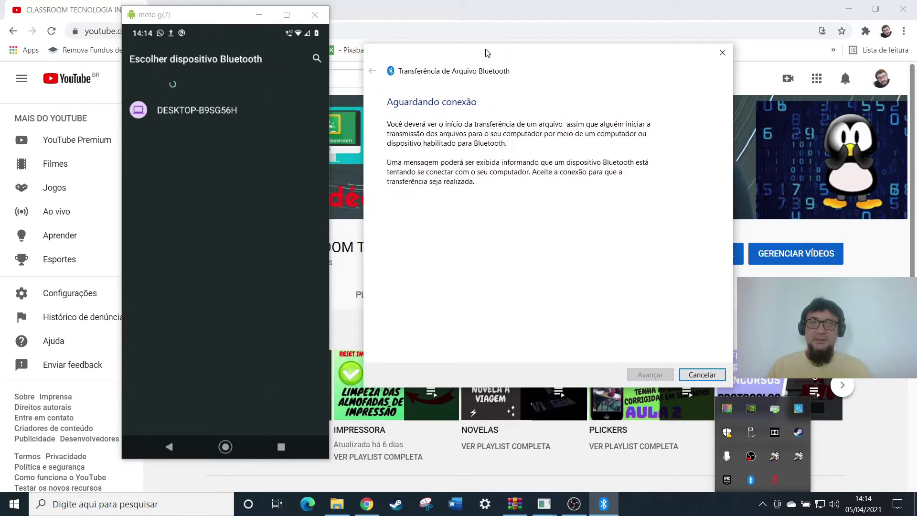
left_click(187, 107)
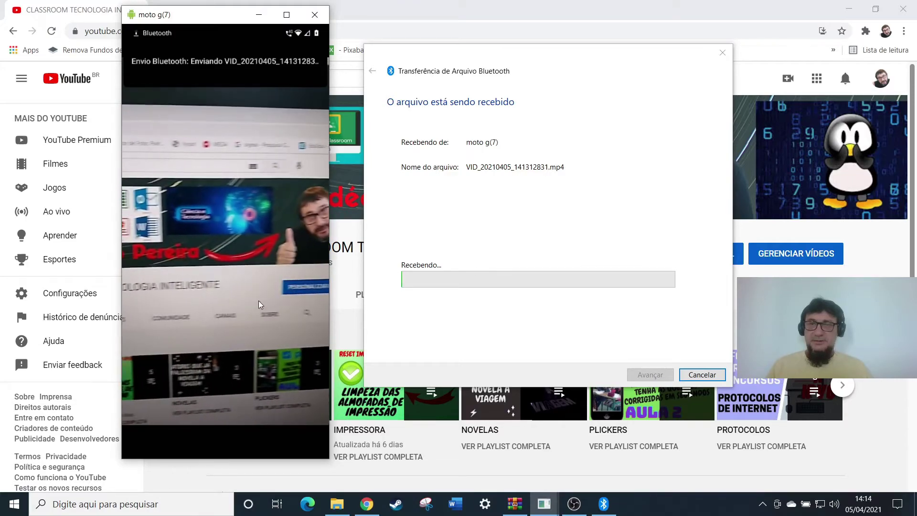
- Return the phone to the full Fotos no dispositivo folder list and cancel the incoming video transfer on the PC
left_click(232, 305)
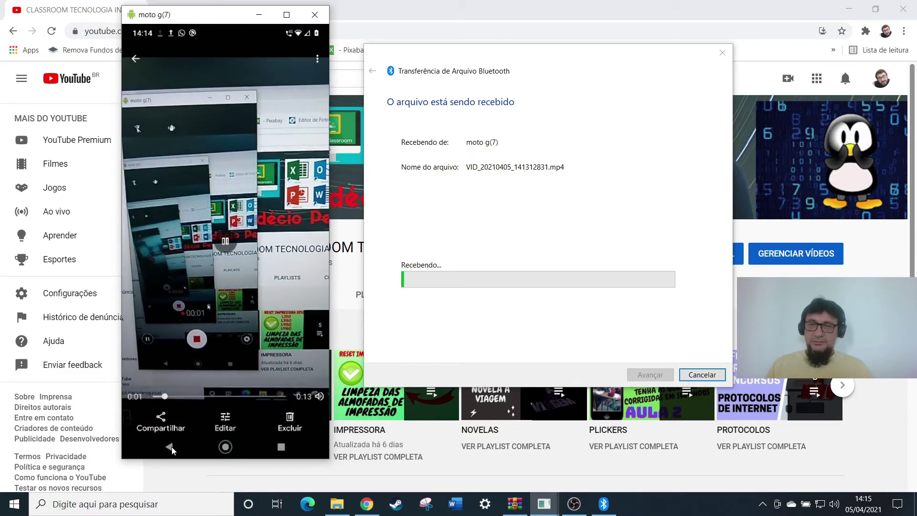
left_click(171, 448)
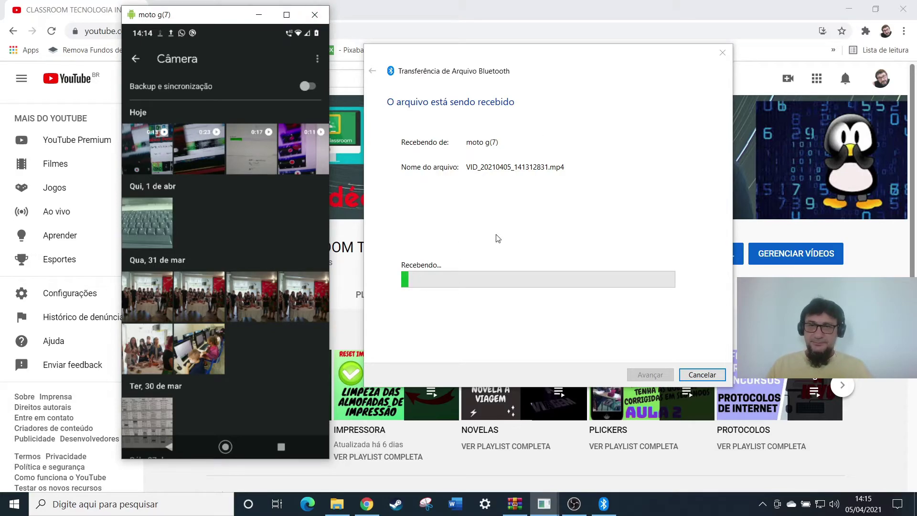
left_click(169, 447)
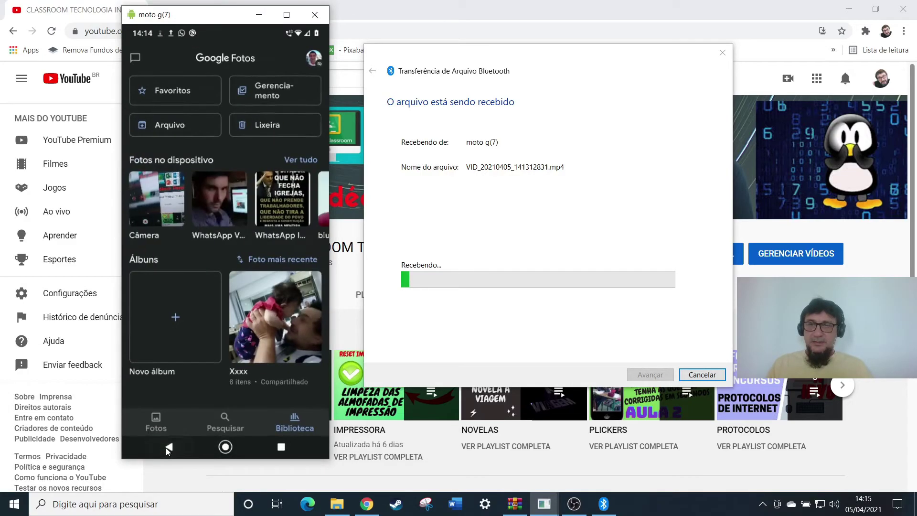
left_click(309, 160)
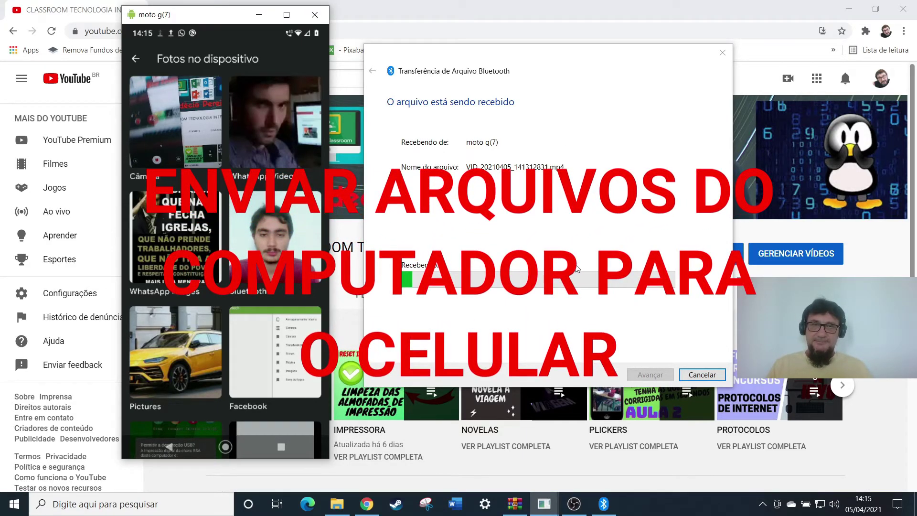
left_click(701, 376)
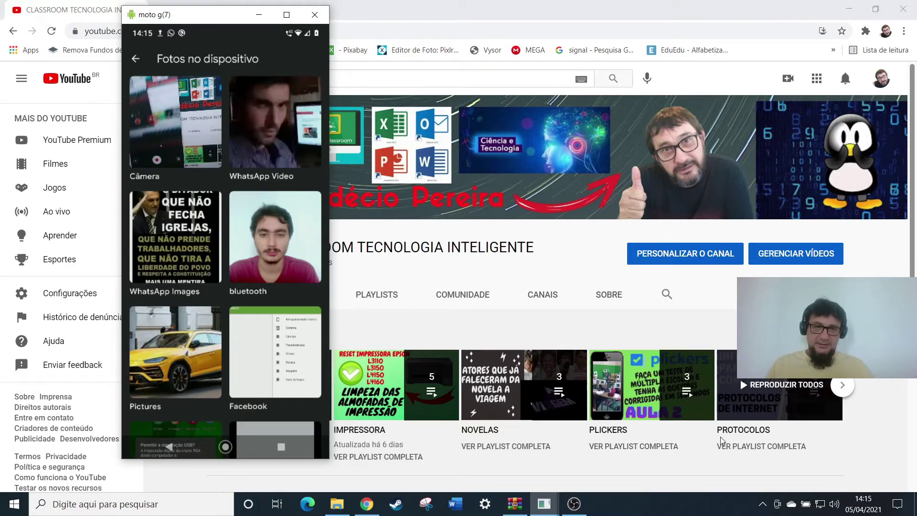
- Start Enviar arquivo from the PC's Bluetooth notification icon and choose moto g(7) as the destination device
left_click(763, 505)
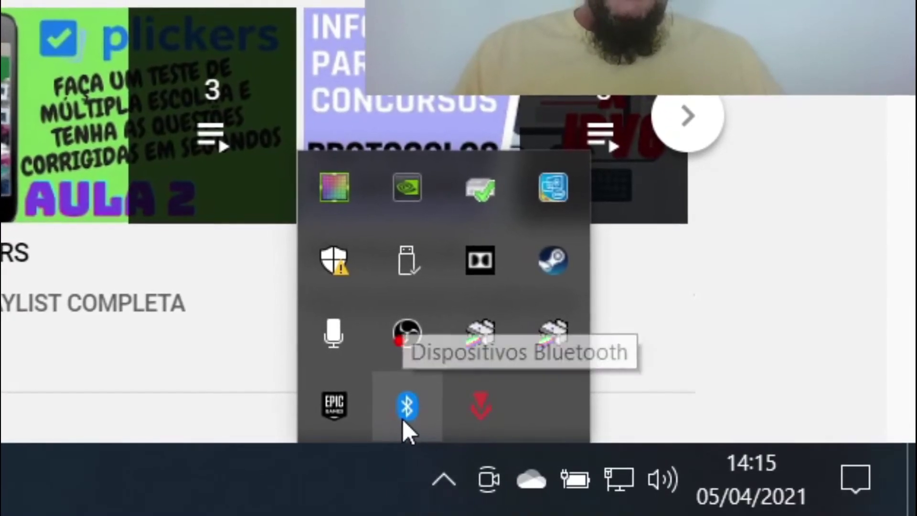
right_click(403, 420)
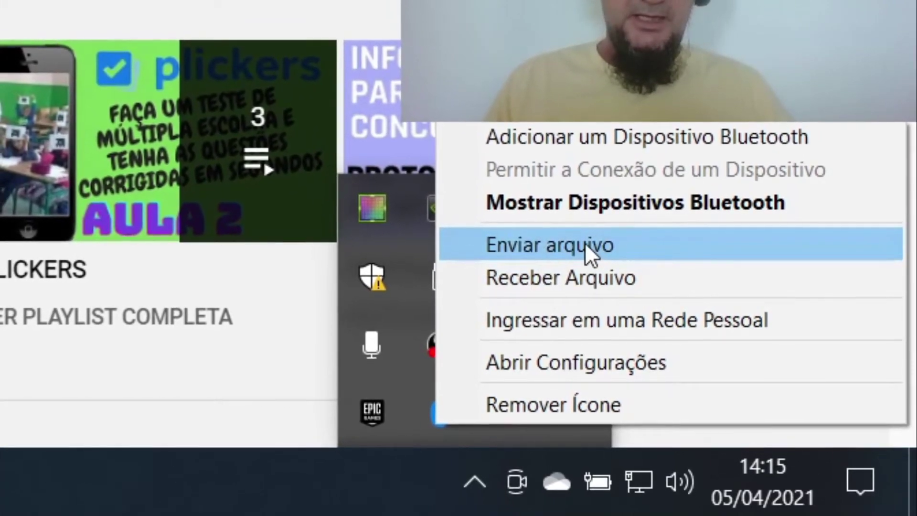
left_click(585, 244)
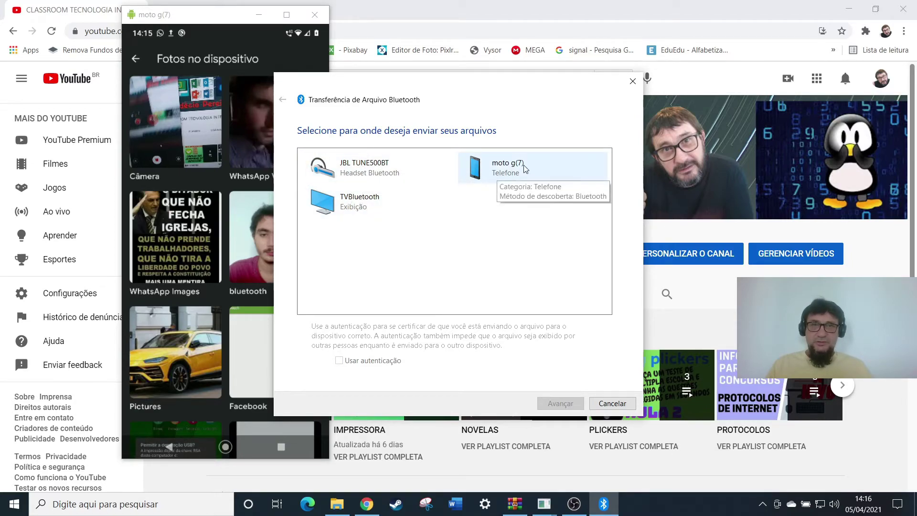
left_click(505, 171)
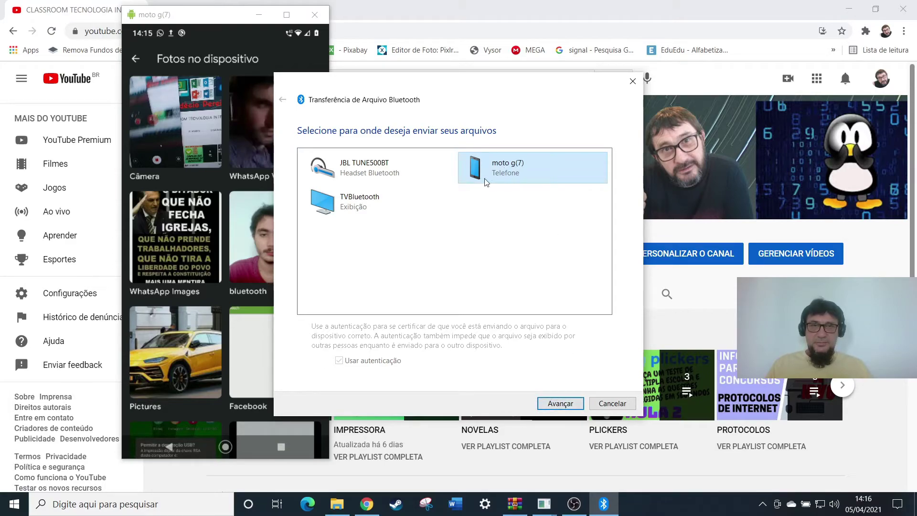
left_click(560, 404)
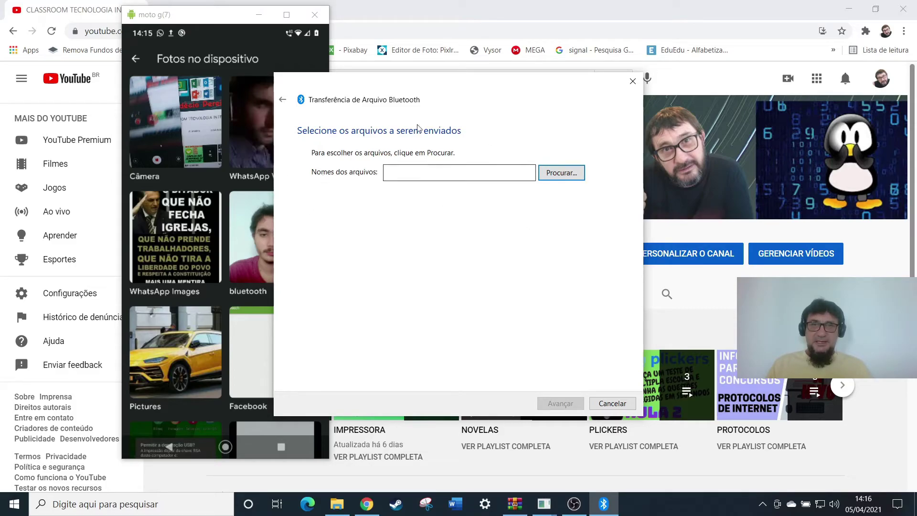
- Send the sunflower photo 1.jpg from the Músicas folder and accept the incoming file on the phone
left_click(567, 174)
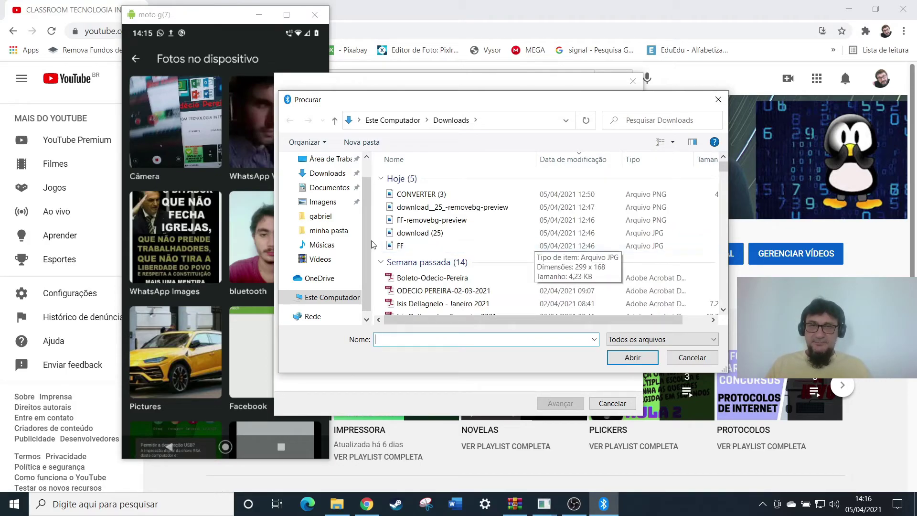
left_click(339, 245)
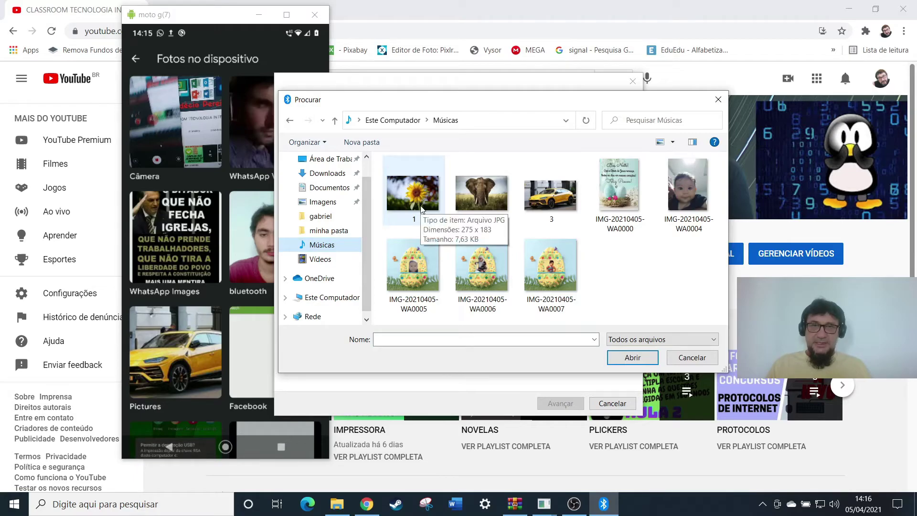
left_click(421, 209)
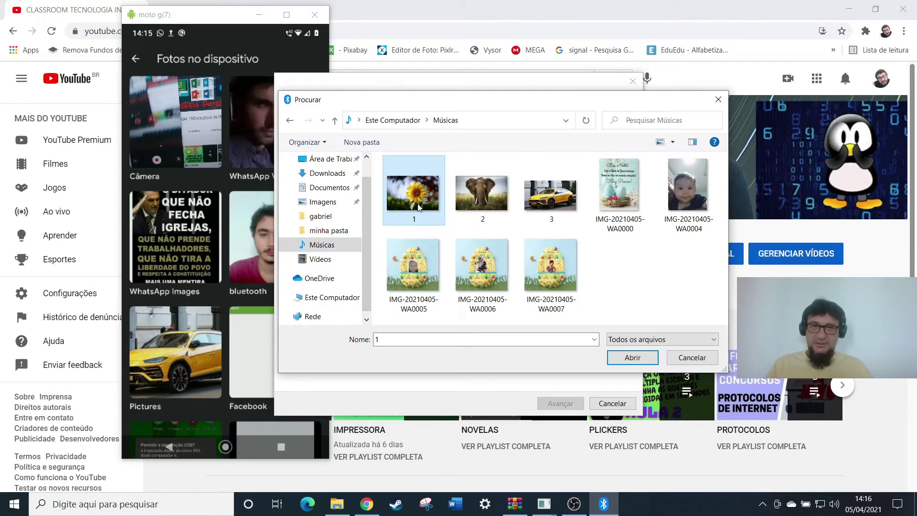
left_click(633, 358)
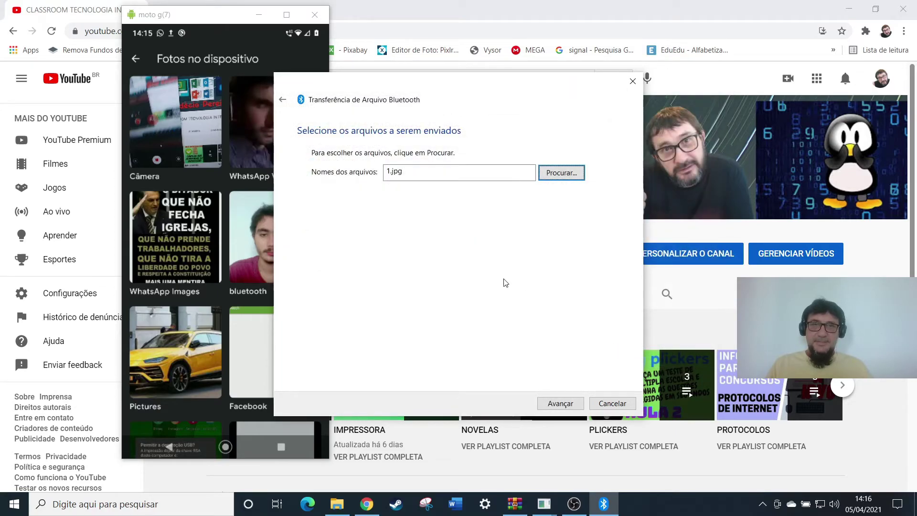
left_click(569, 404)
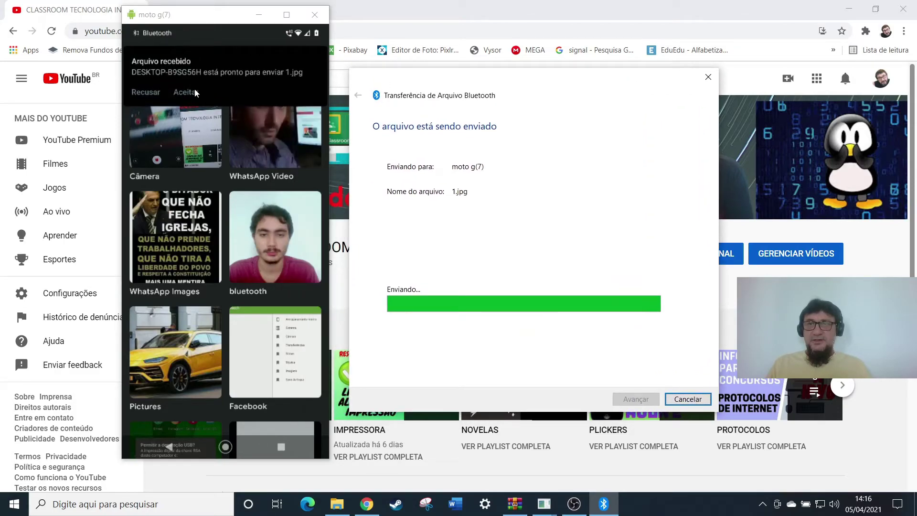
left_click(188, 90)
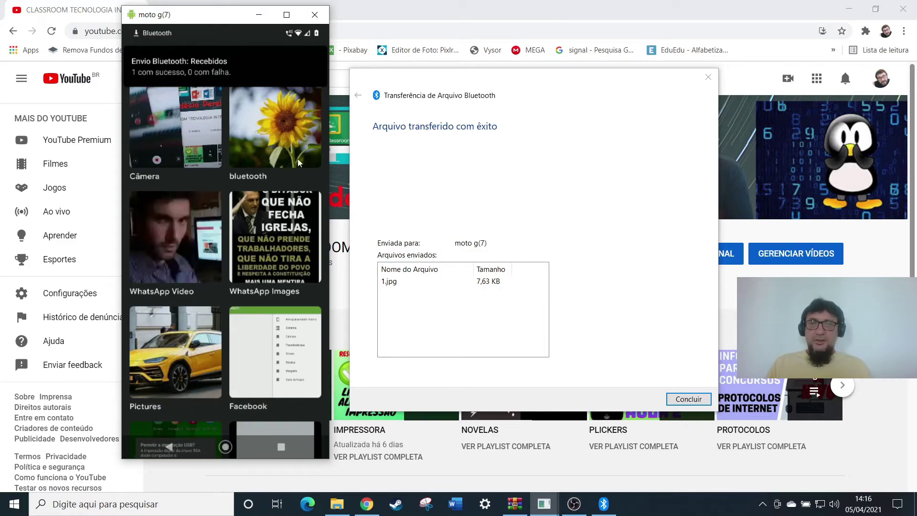
- Dismiss Google Fotos and the Bluetooth device chooser from the phone's recently used apps
left_click(169, 454)
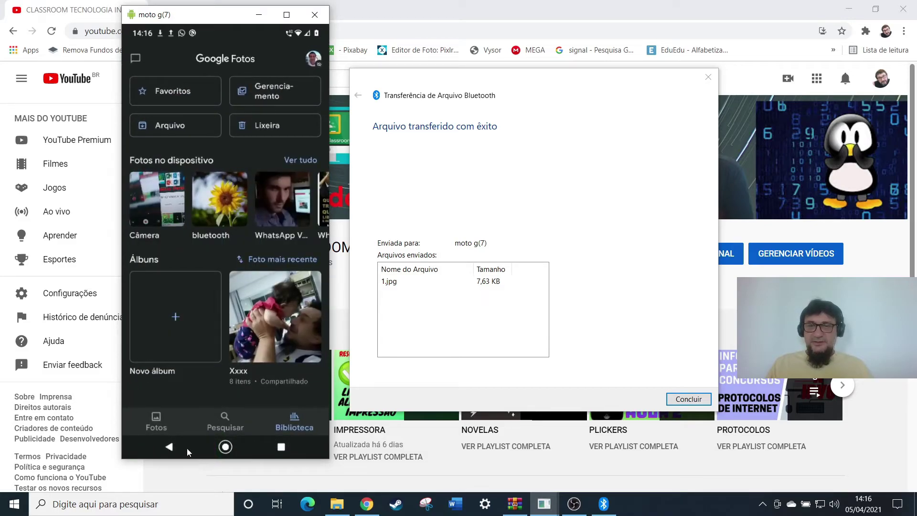
left_click(282, 446)
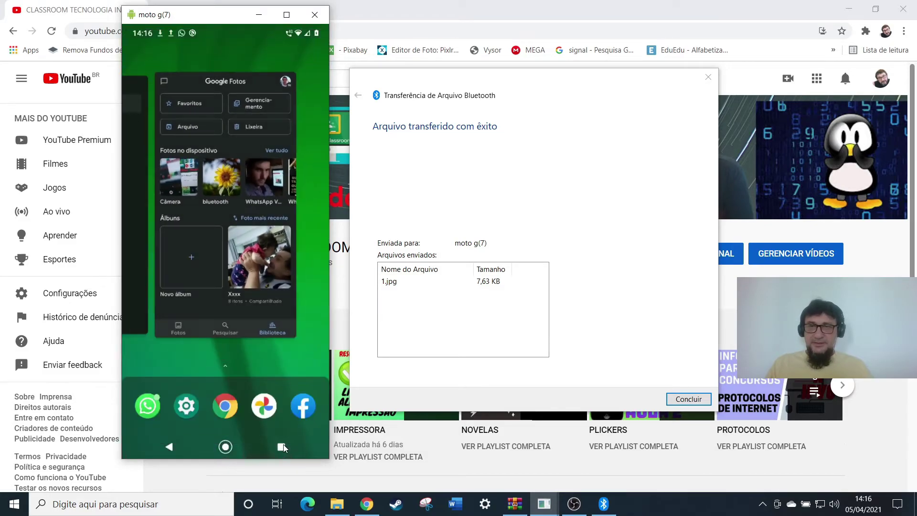
left_click(271, 437)
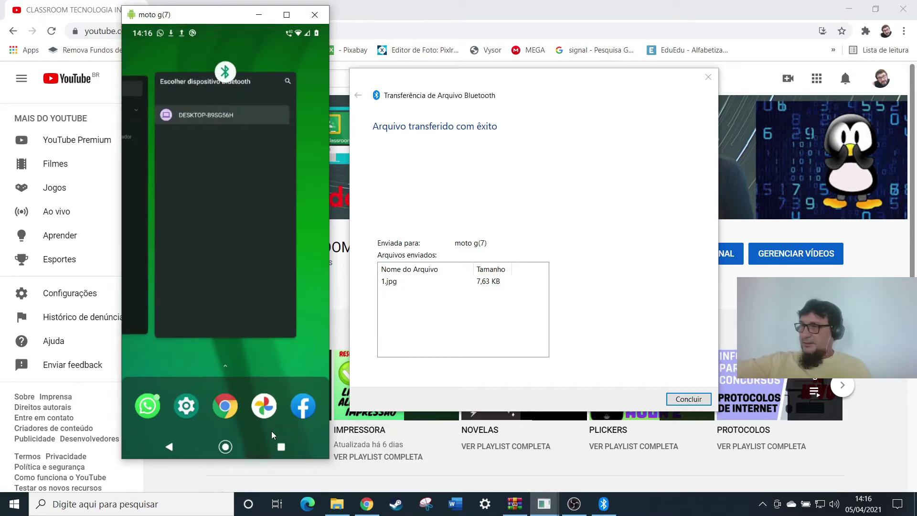
left_click(272, 431)
left_click_drag(271, 431, 256, 249)
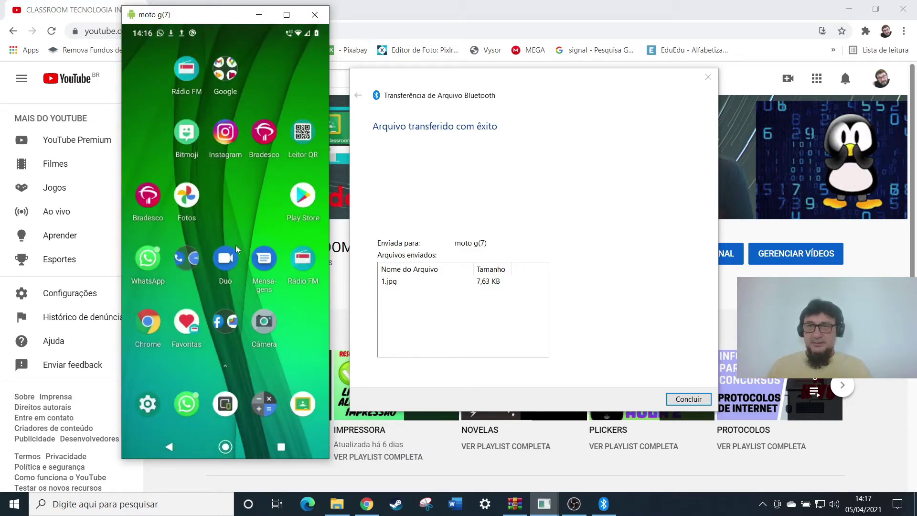
- Reopen Fotos on the phone and show the contents of the bluetooth folder from Biblioteca
left_click(193, 198)
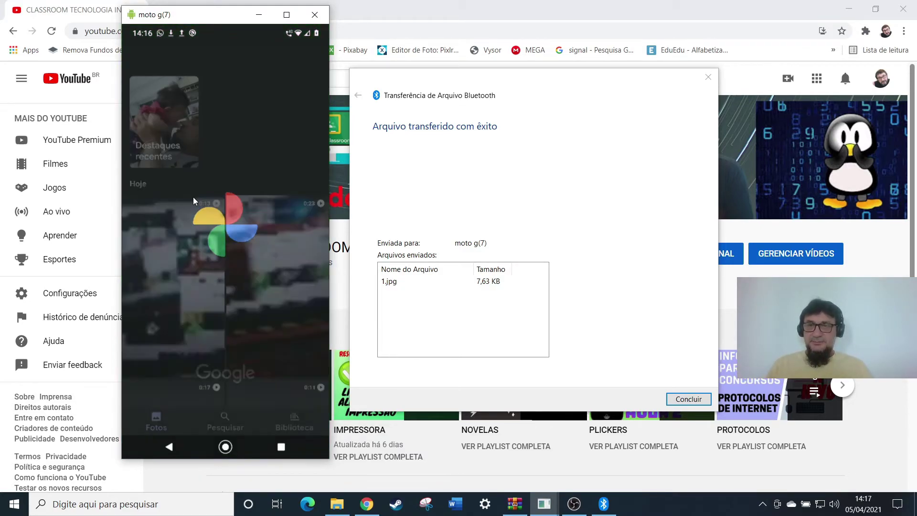
left_click(300, 429)
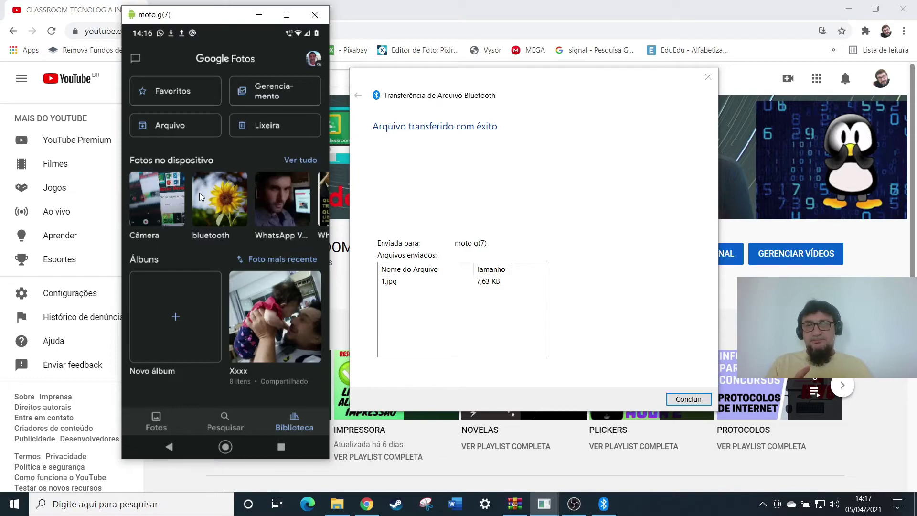
left_click(218, 235)
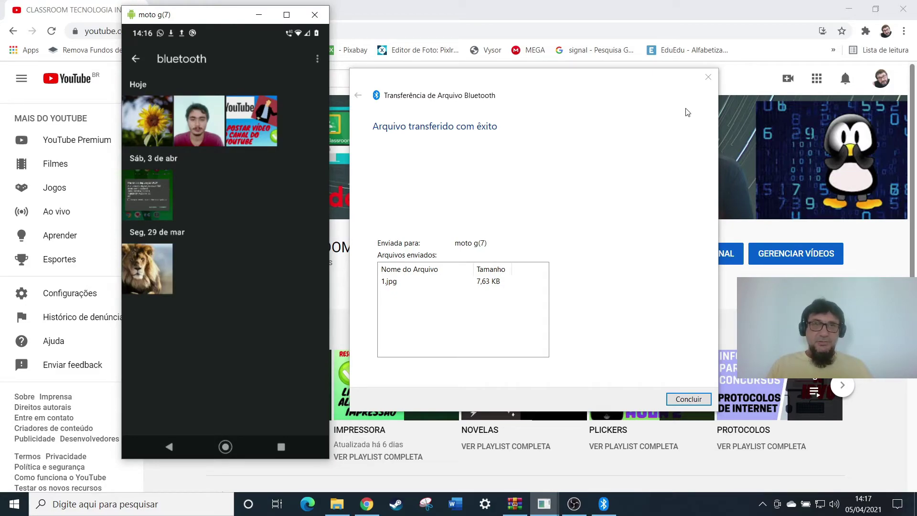
- Close the completed transfer on the PC and start a new Enviar arquivo transfer to moto g(7)
left_click(688, 400)
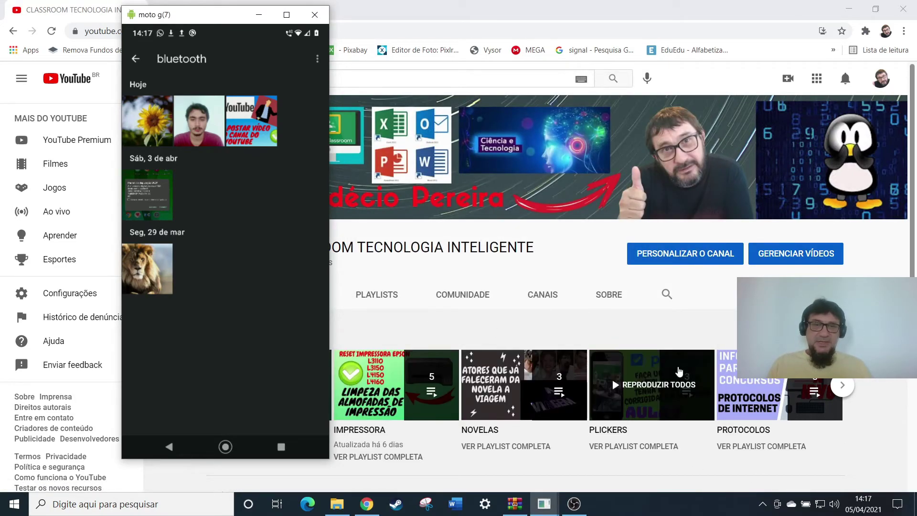
left_click(763, 505)
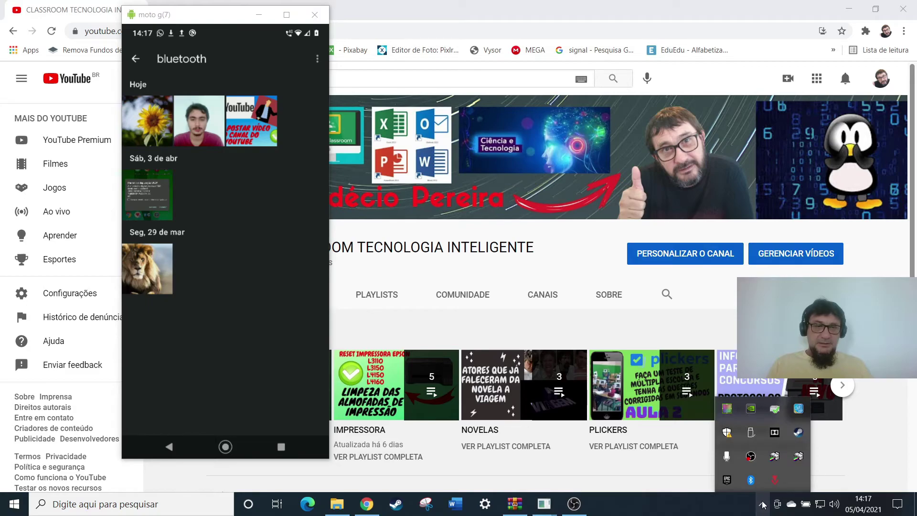
right_click(751, 480)
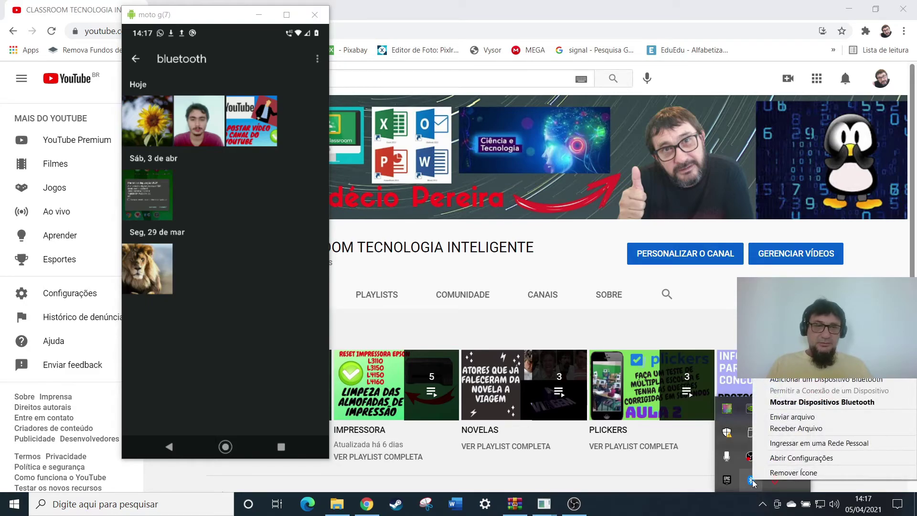
left_click(792, 417)
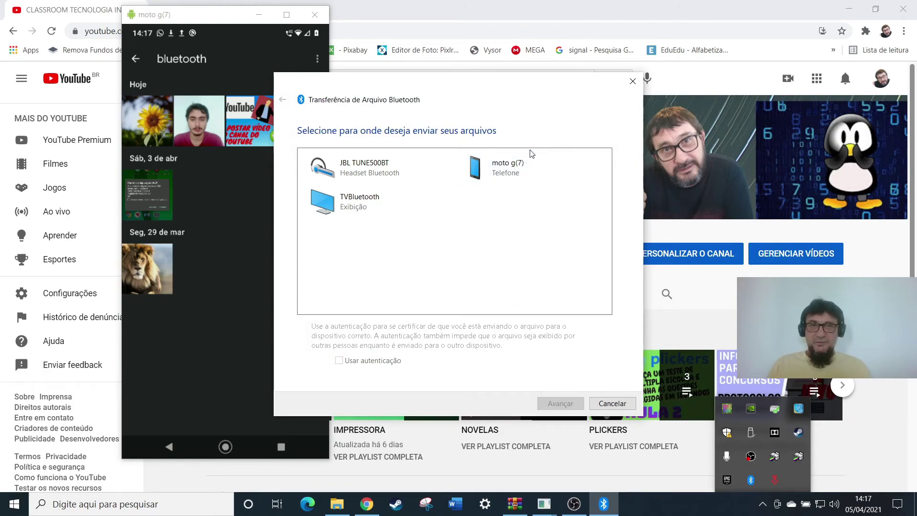
left_click(525, 164)
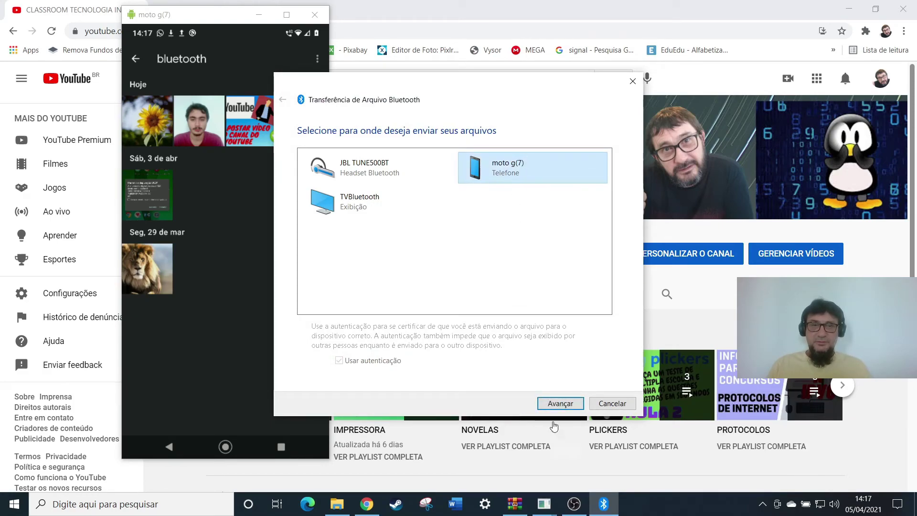
left_click(553, 404)
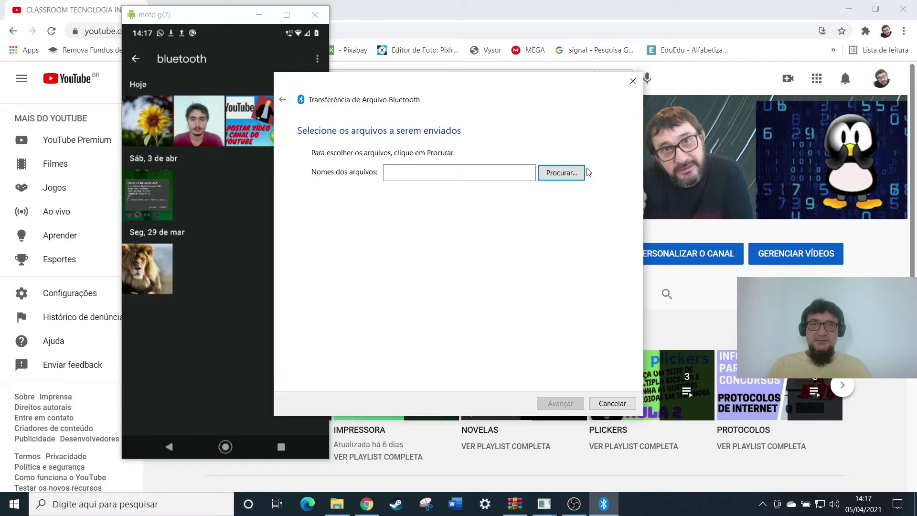
- Choose images 2, 3 and IMG-20210405-WA0007 from the Músicas folder as the files to send
left_click(568, 172)
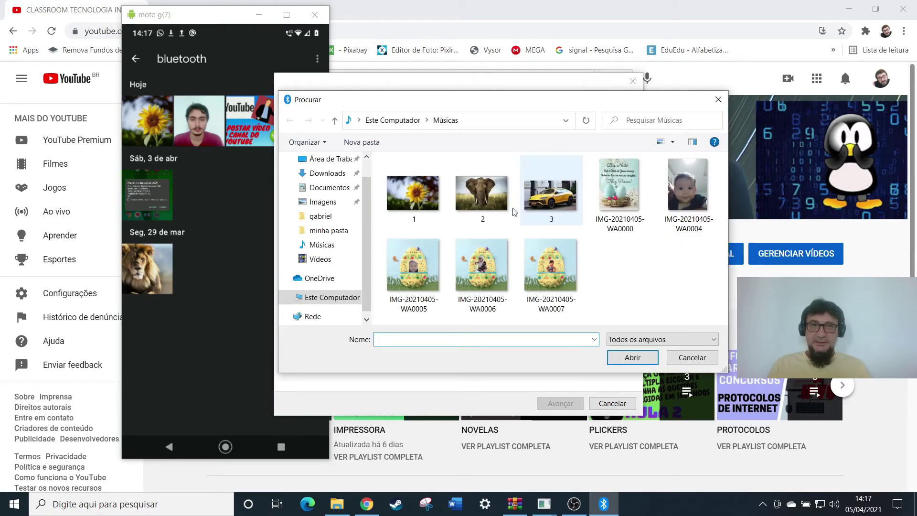
left_click(485, 206)
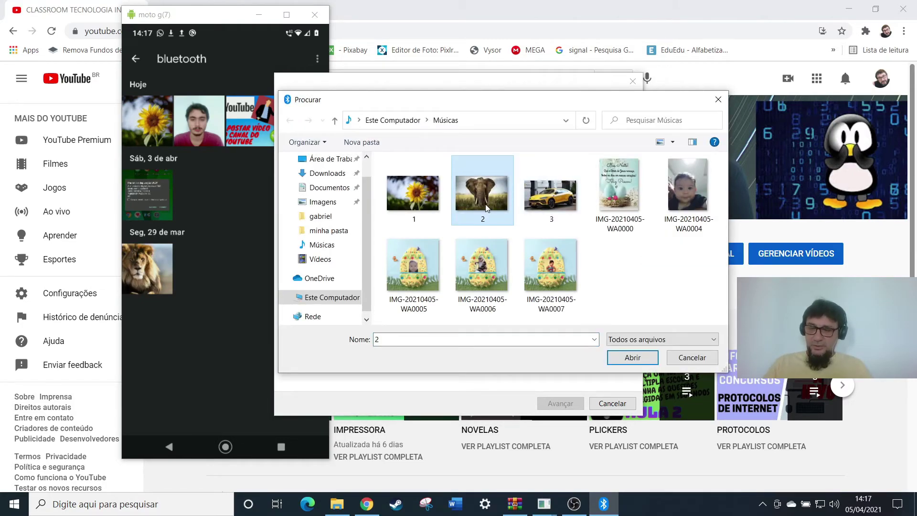
left_click(553, 209, "ctrl")
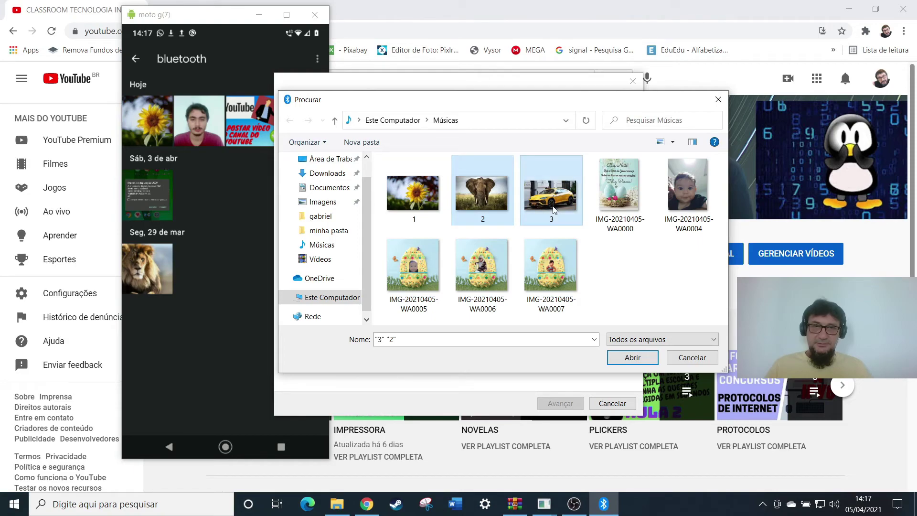
left_click(551, 269, "ctrl")
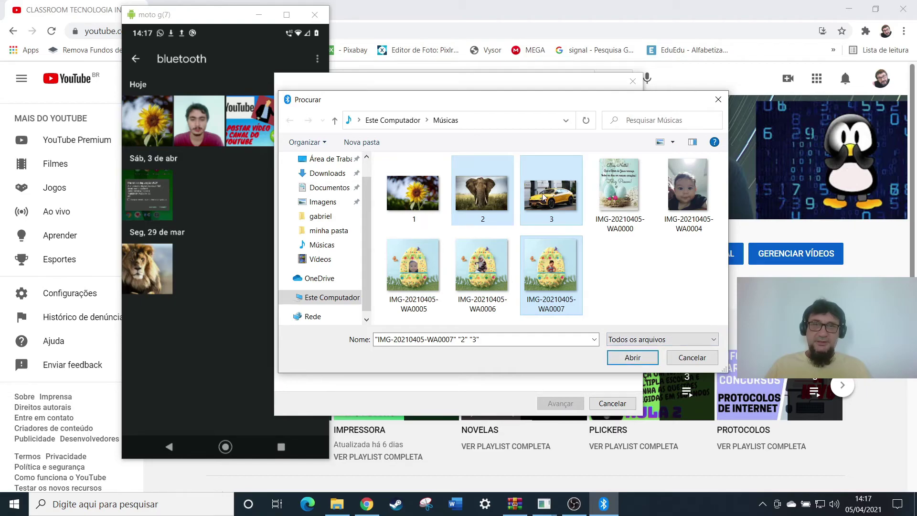
left_click(630, 357)
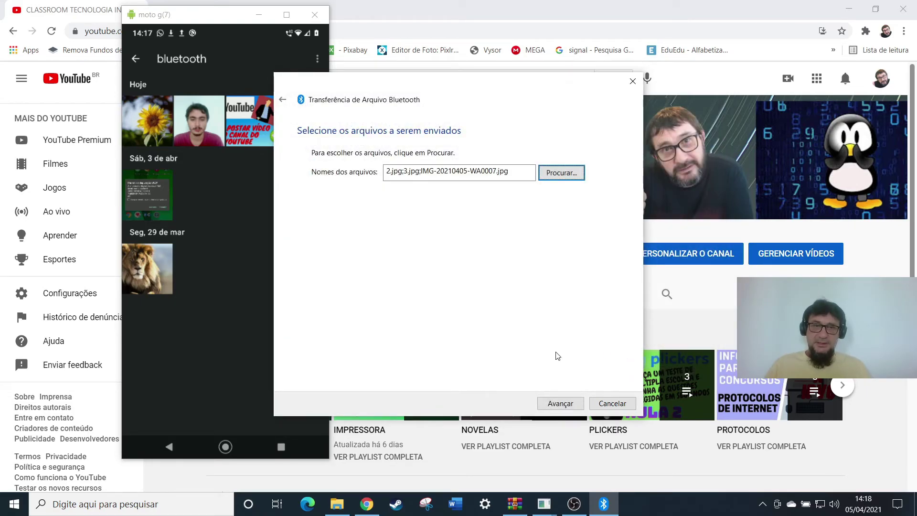
- Send the three chosen images, accept them on the phone, and finish the transfer on the PC
left_click(560, 403)
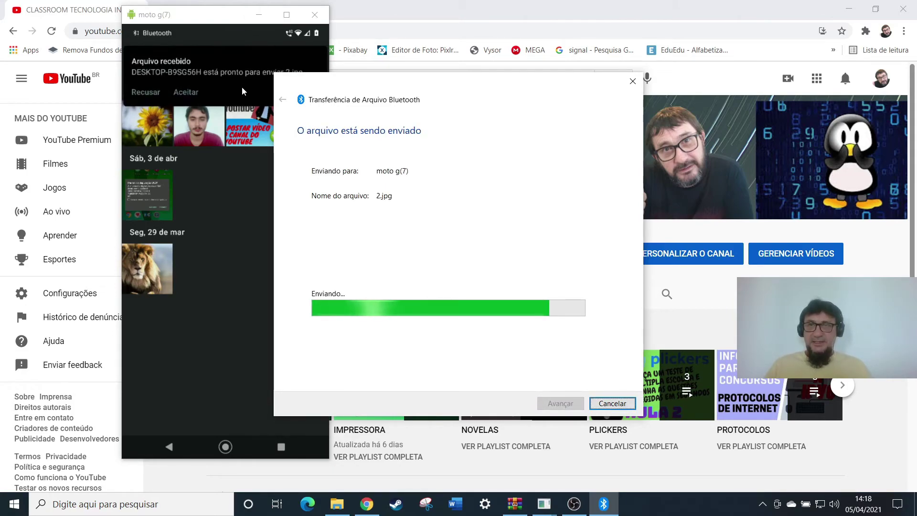
left_click(182, 91)
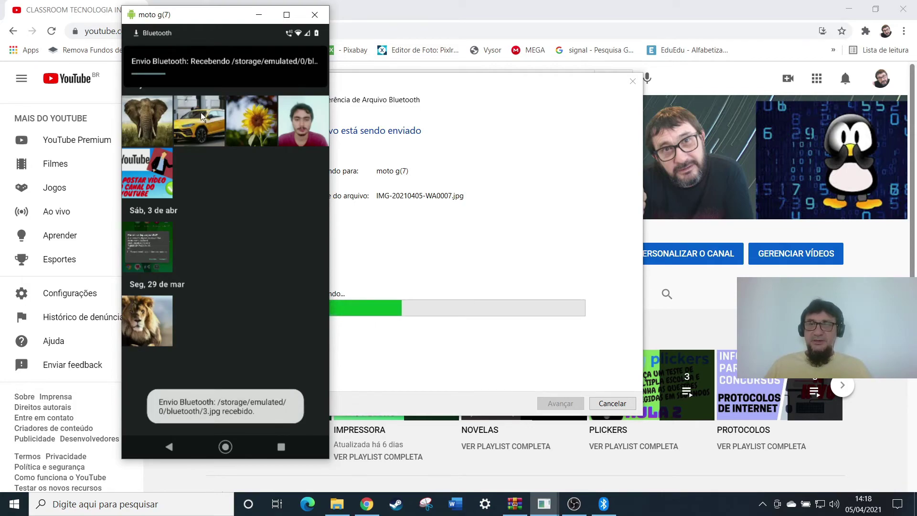
left_click_drag(493, 82, 573, 53)
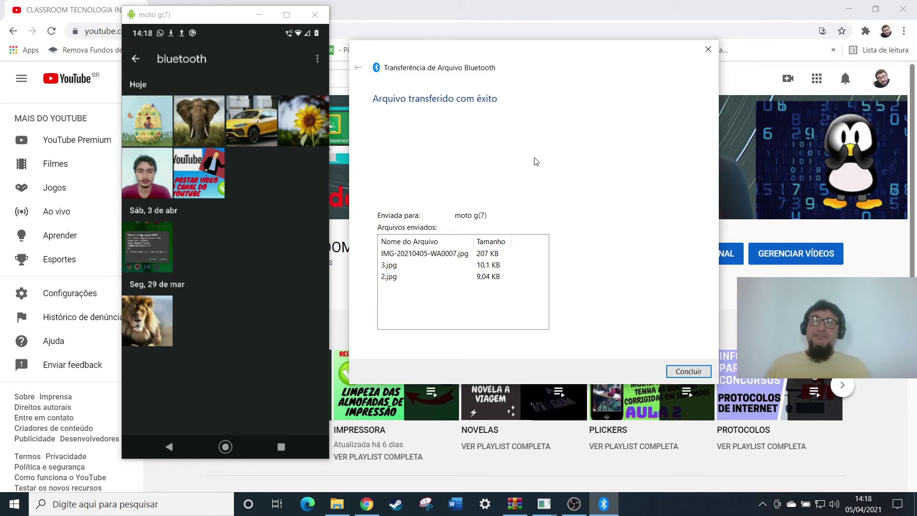
left_click(688, 371)
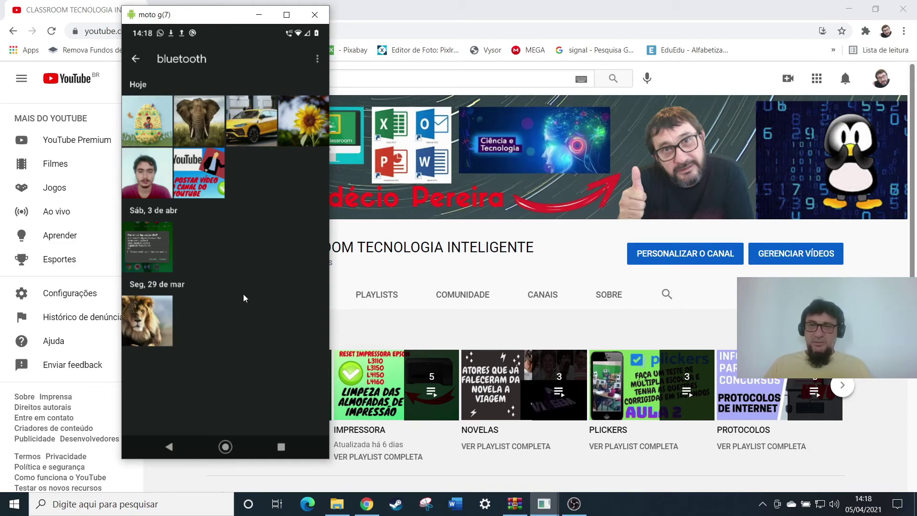
- Dismiss Fotos from the phone's recent apps and open Dispositivos conectados in the phone's settings
left_click(283, 447)
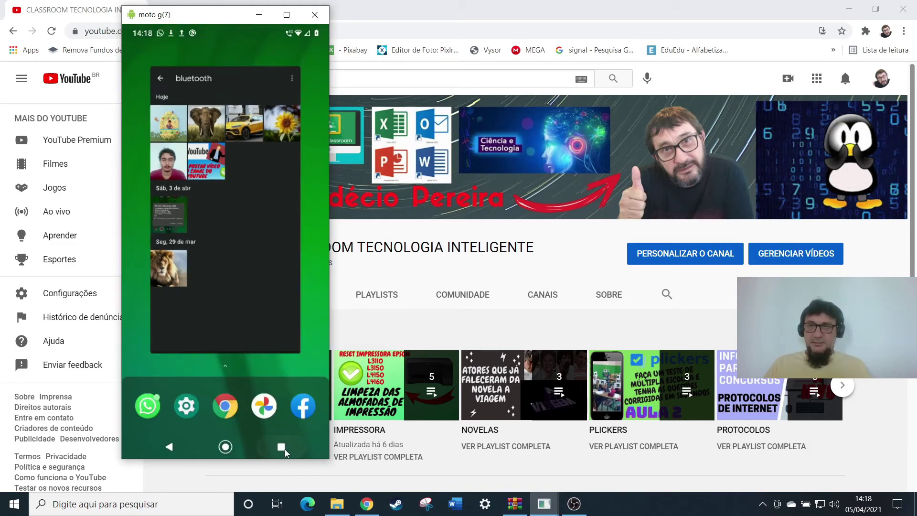
scroll(283, 446, "down", 3)
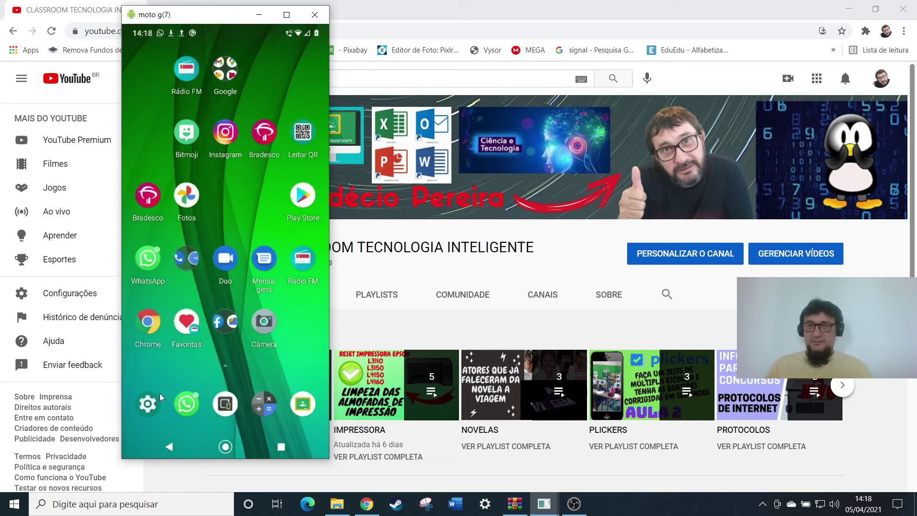
left_click(147, 405)
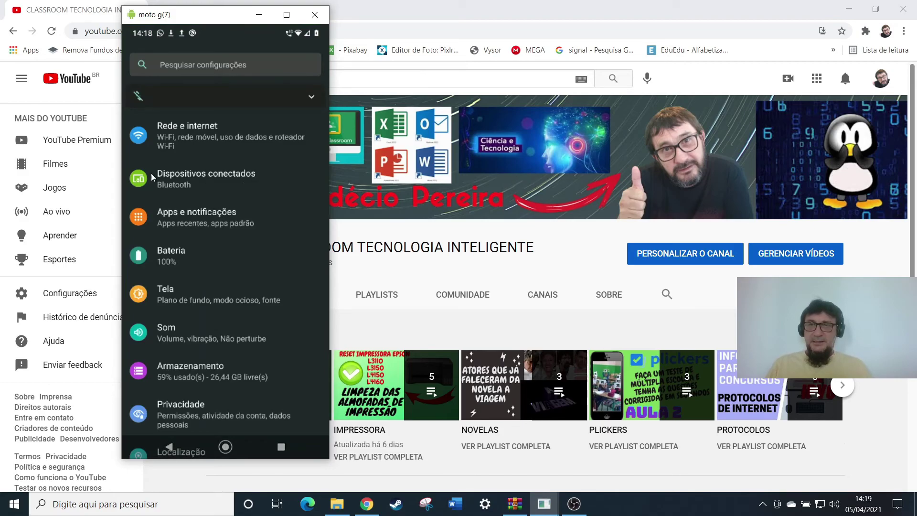
left_click(176, 182)
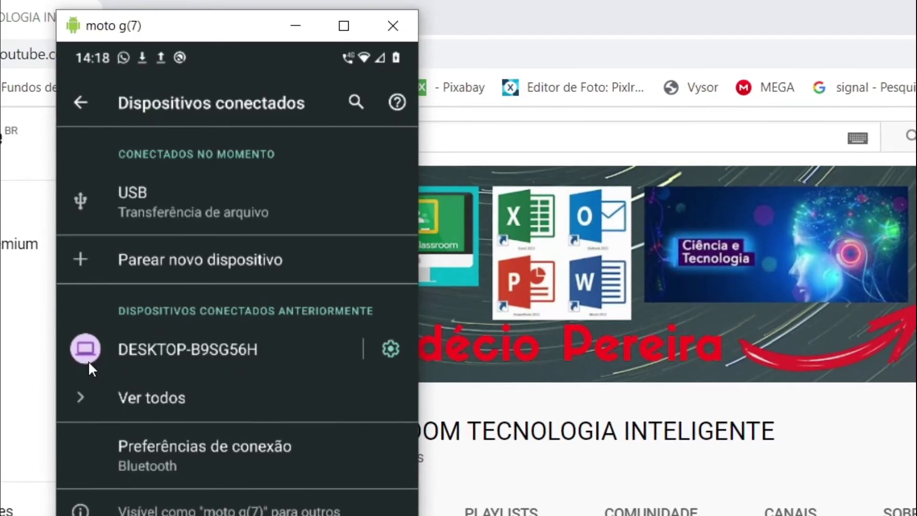
- Forget the paired device DESKTOP-B9SG56H on the phone and close the moto g(7) mirroring window
left_click(388, 347)
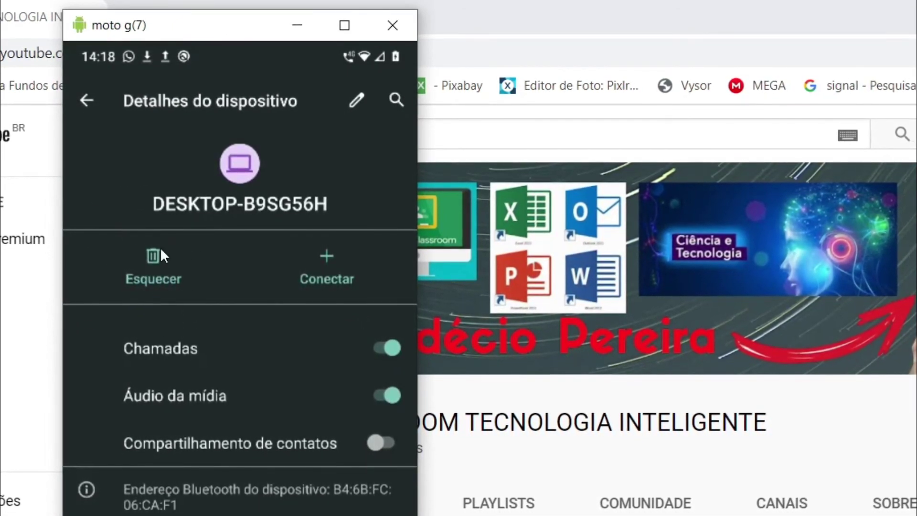
left_click(147, 261)
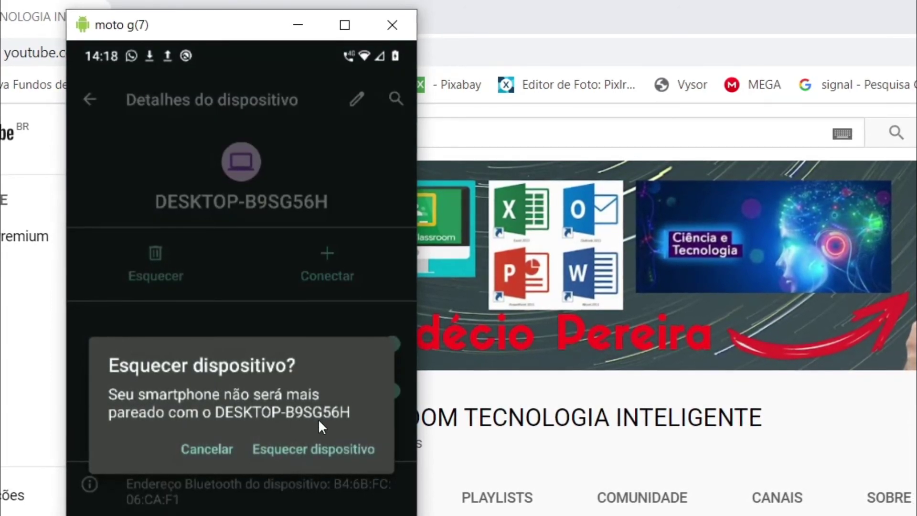
left_click(330, 446)
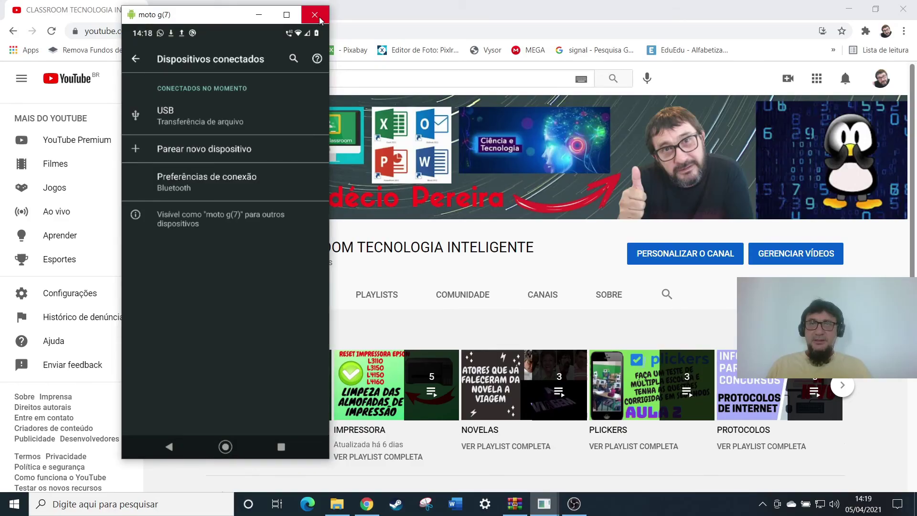
left_click(314, 15)
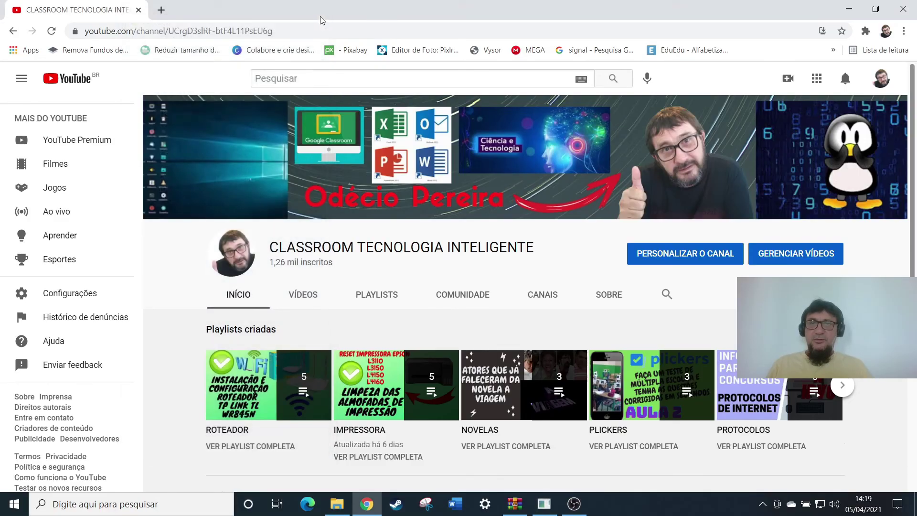
- Open the Bluetooth e outros dispositivos page in Windows Configurações
left_click(13, 507)
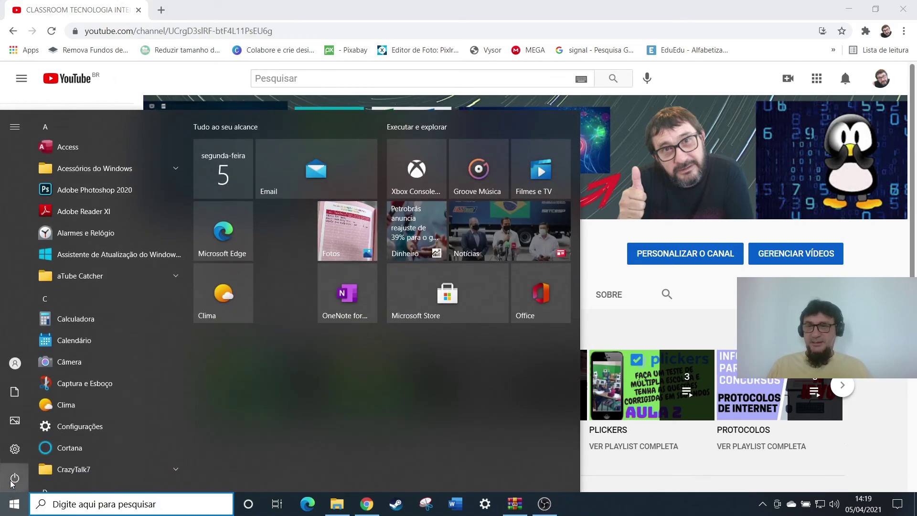
left_click(58, 473)
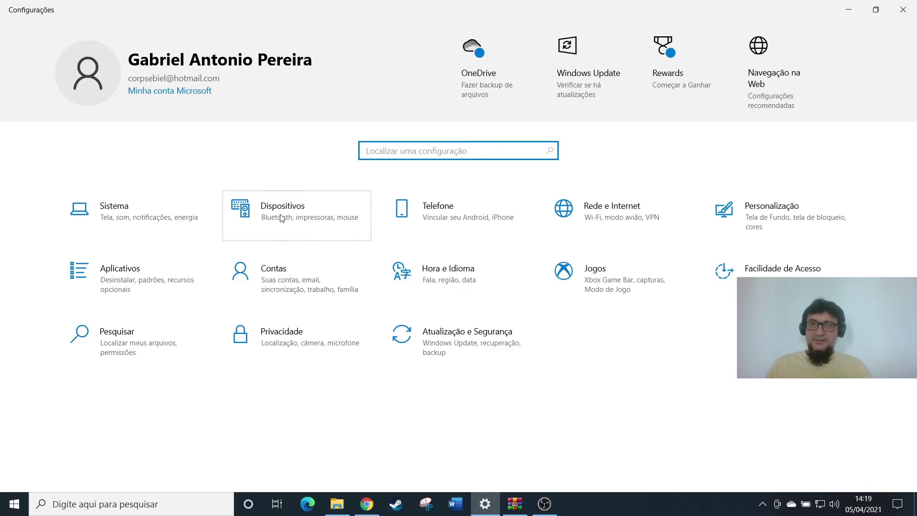
left_click(276, 218)
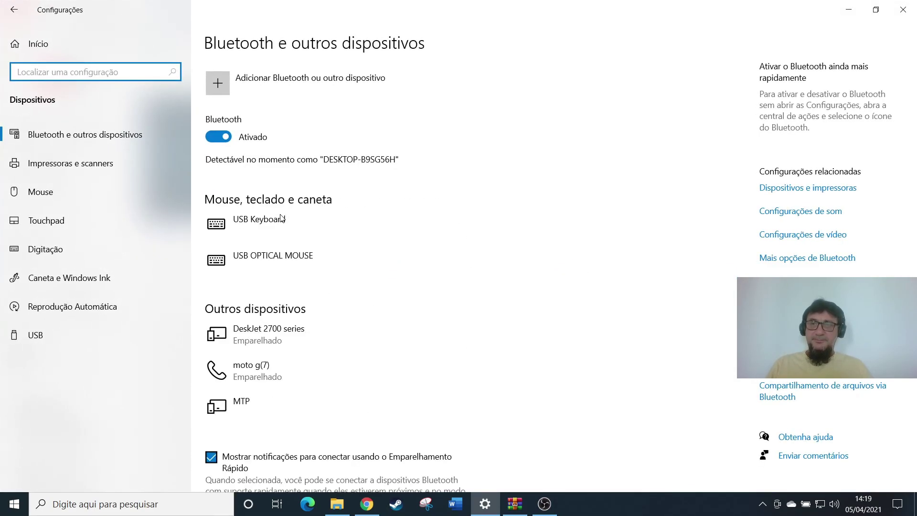
- Remove moto g(7) from the PC's paired devices under Outros dispositivos
scroll(453, 324, "down", 1)
scroll(449, 327, "down", 1)
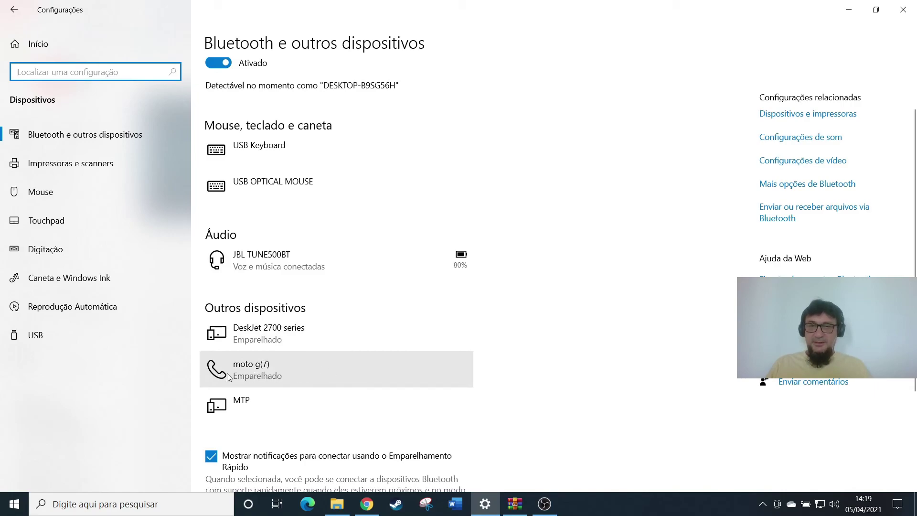
left_click(302, 371)
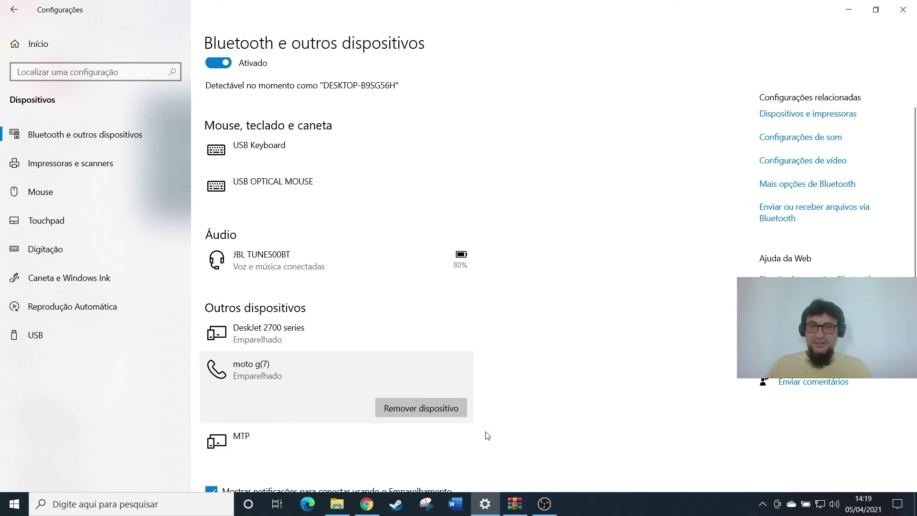
left_click(422, 407)
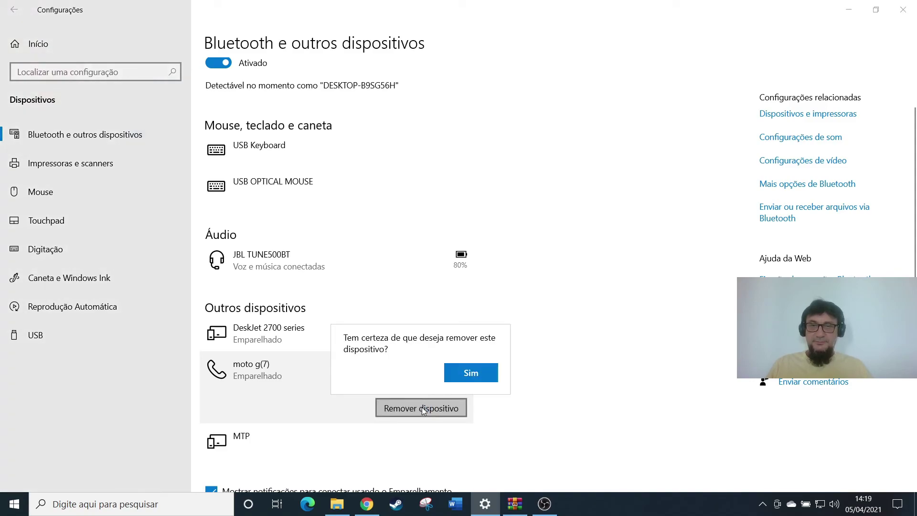
left_click(480, 376)
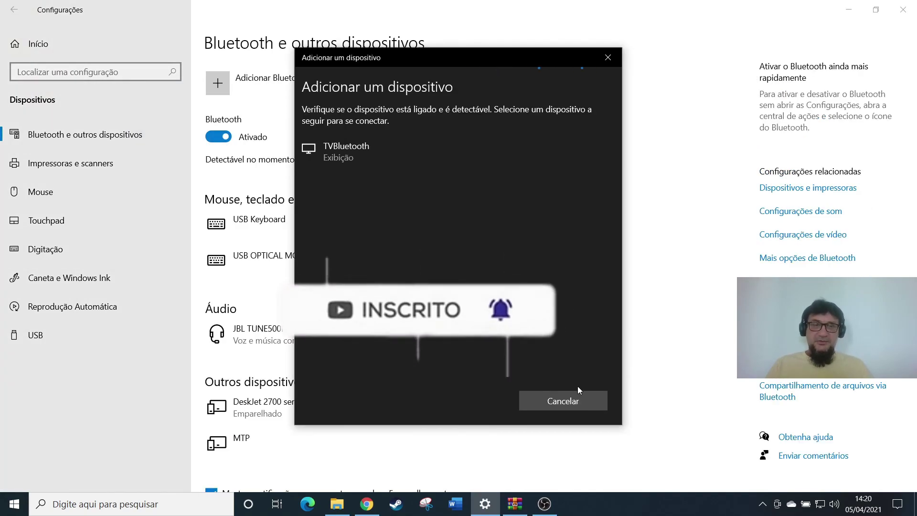
- Cancel the Adicionar um dispositivo search and switch back to the YouTube channel page in Chrome
left_click(570, 401)
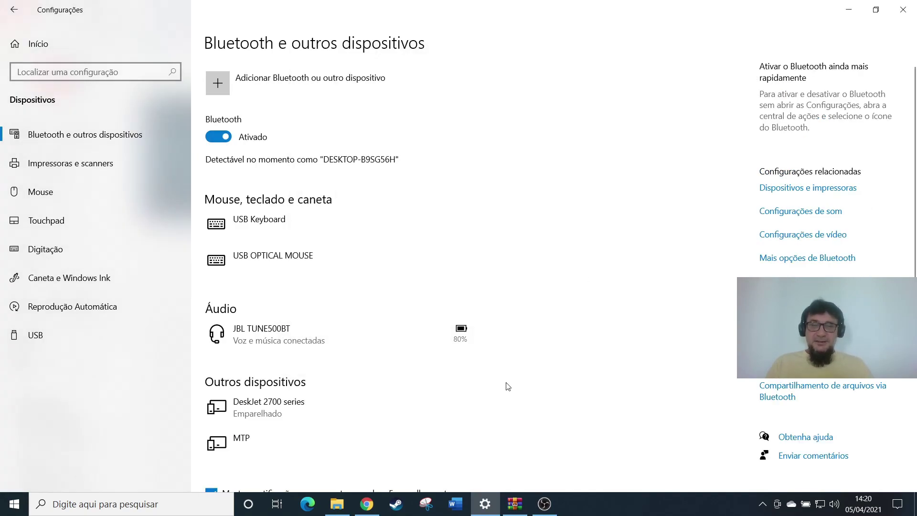
left_click(366, 504)
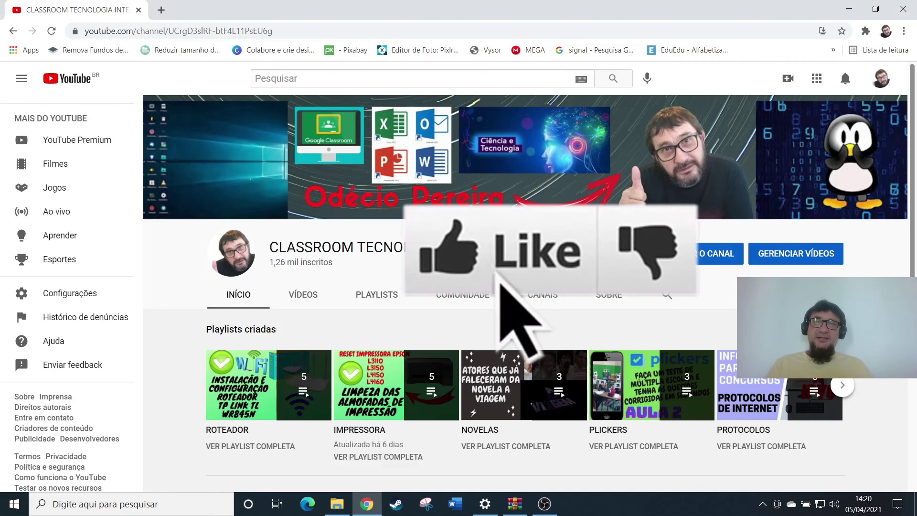